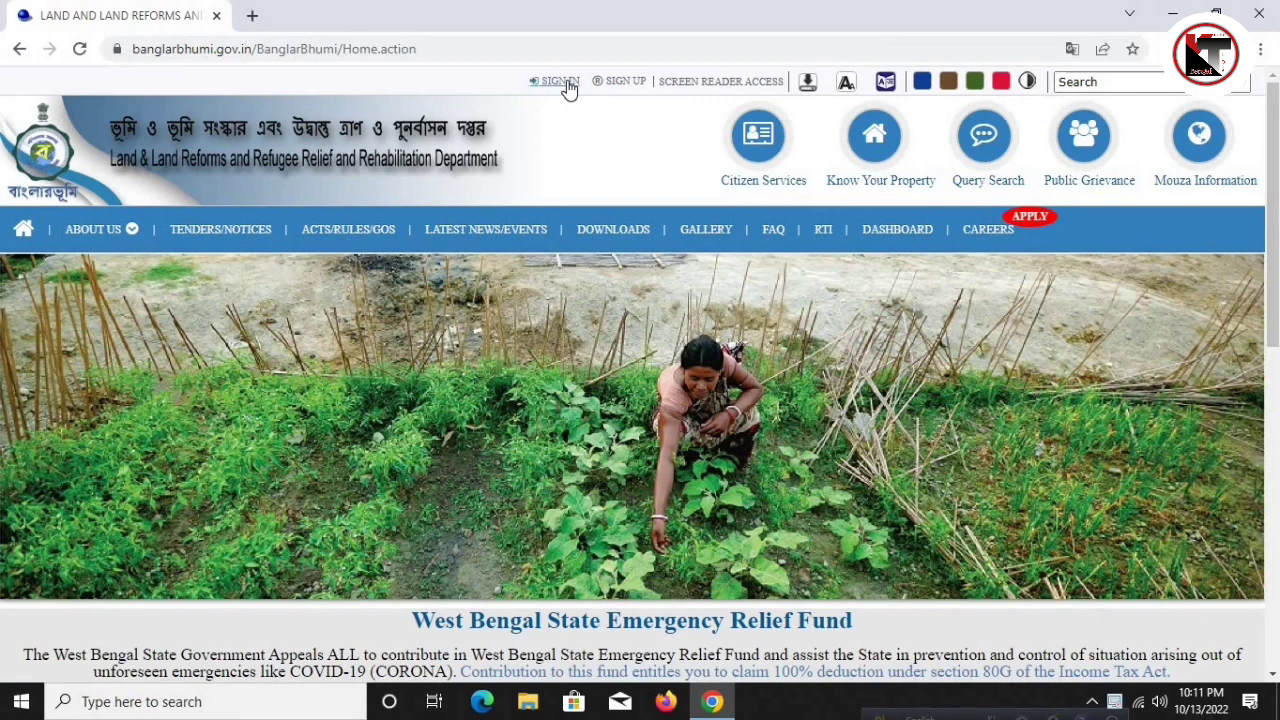
Step: Log in as a citizen using the autofilled credentials and the displayed captcha
left_click(556, 83)
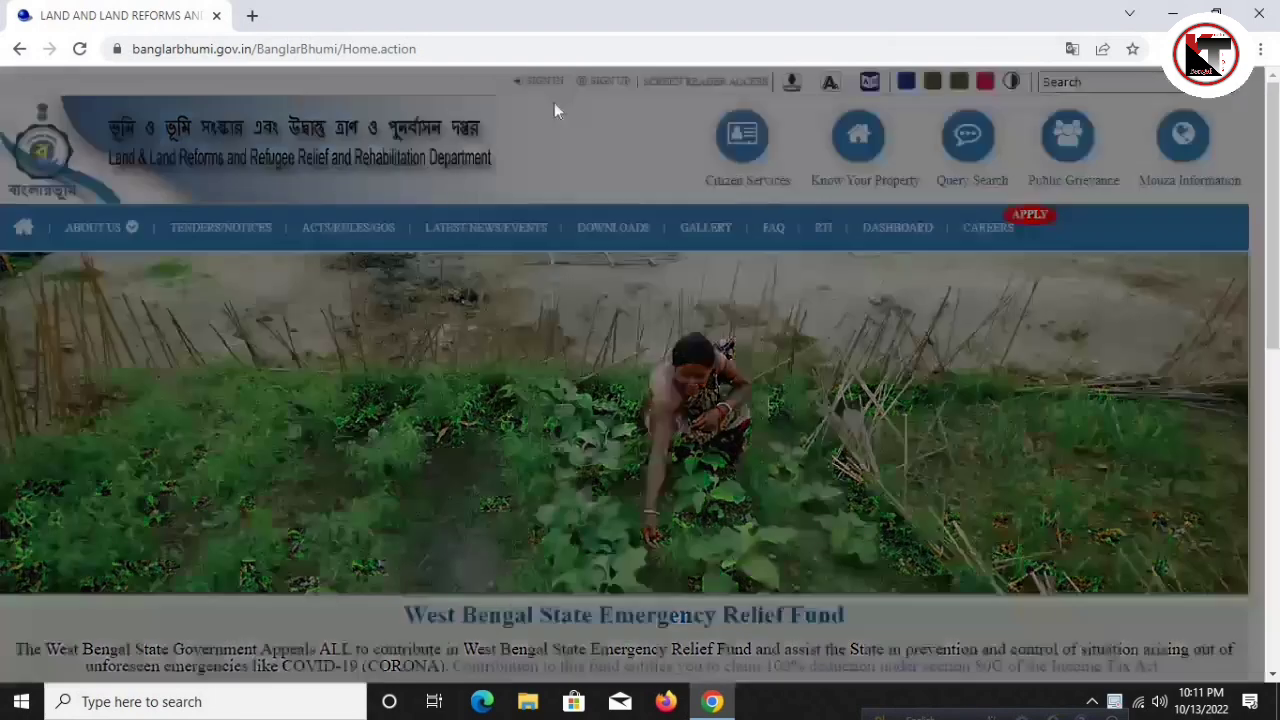
left_click(586, 228)
left_click(583, 354)
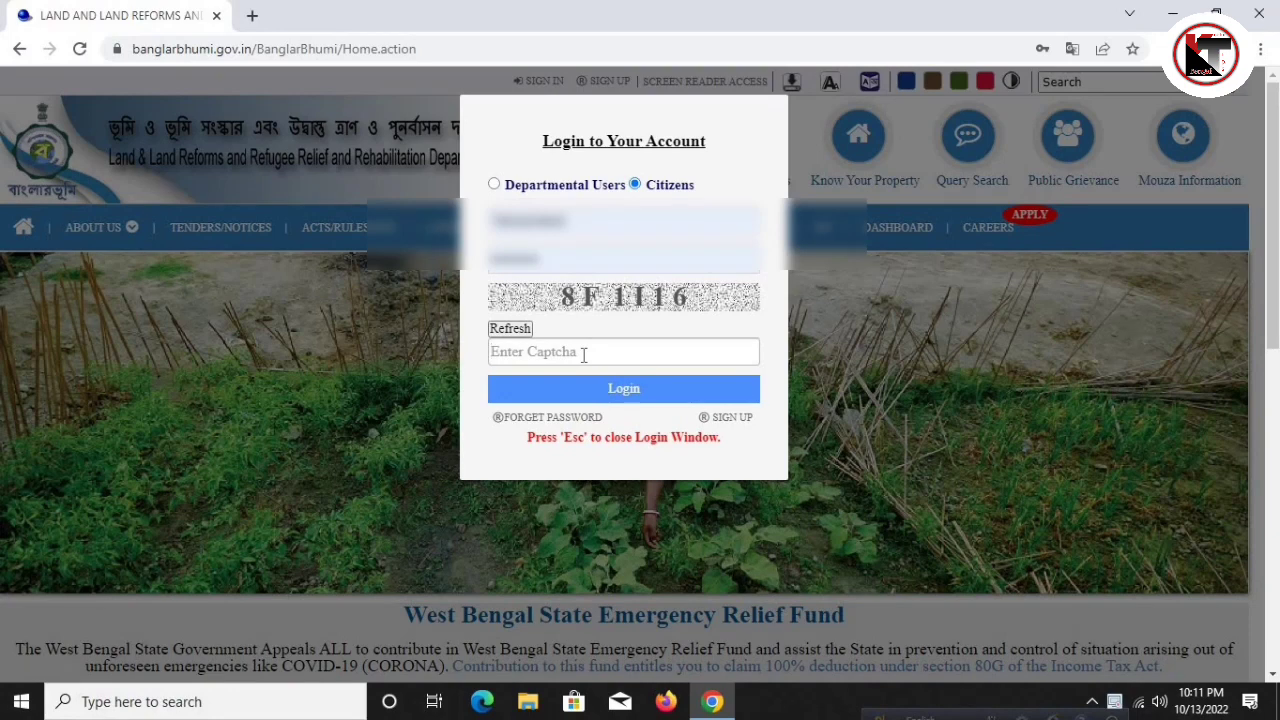
type("8F1I")
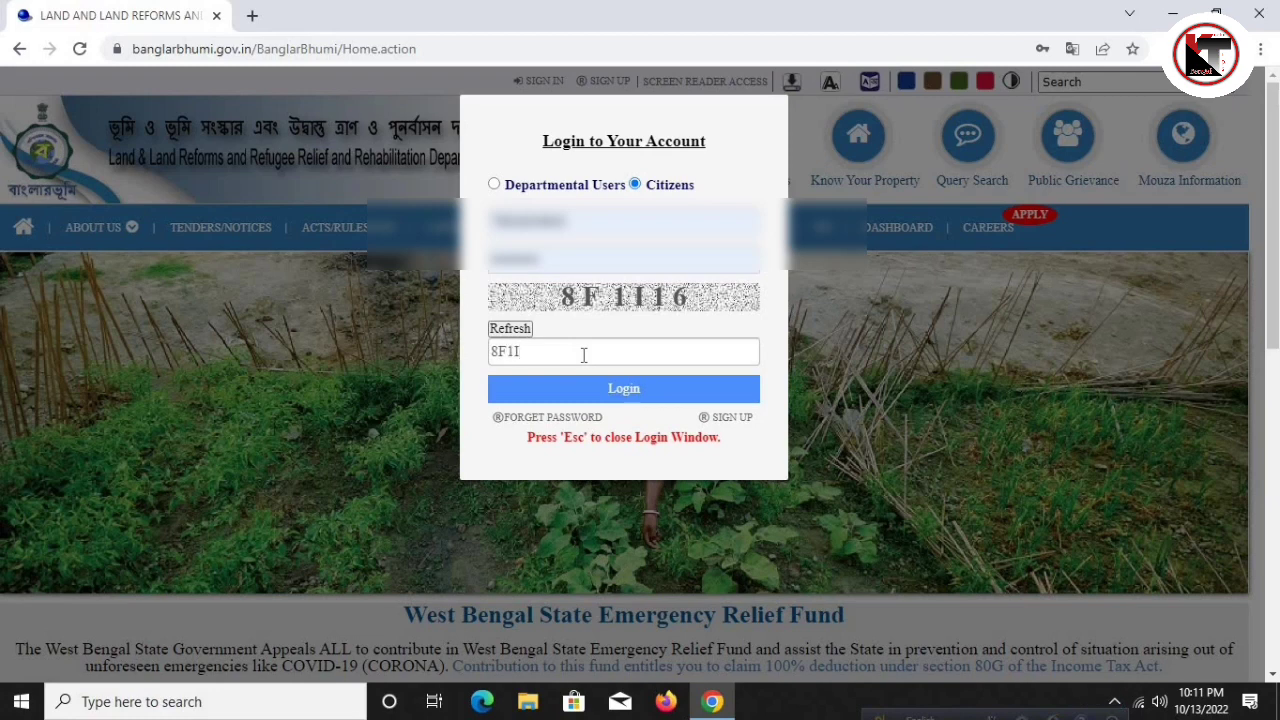
type("16")
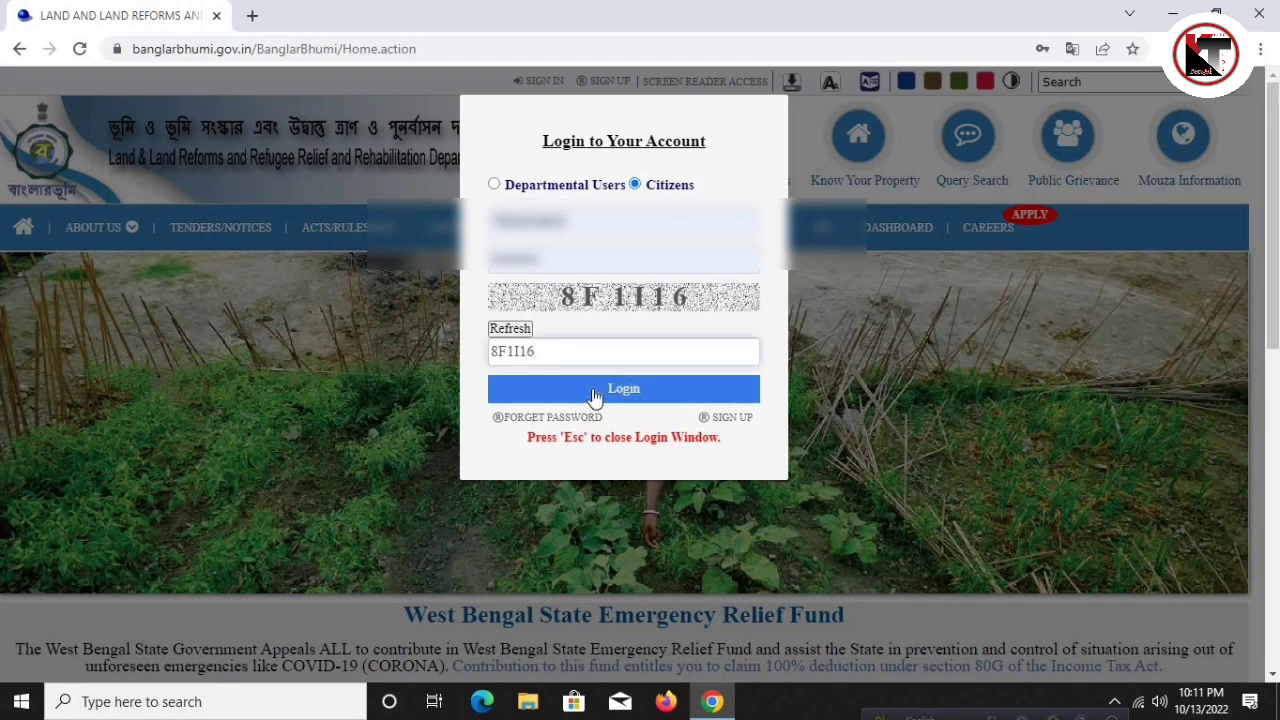
left_click(594, 395)
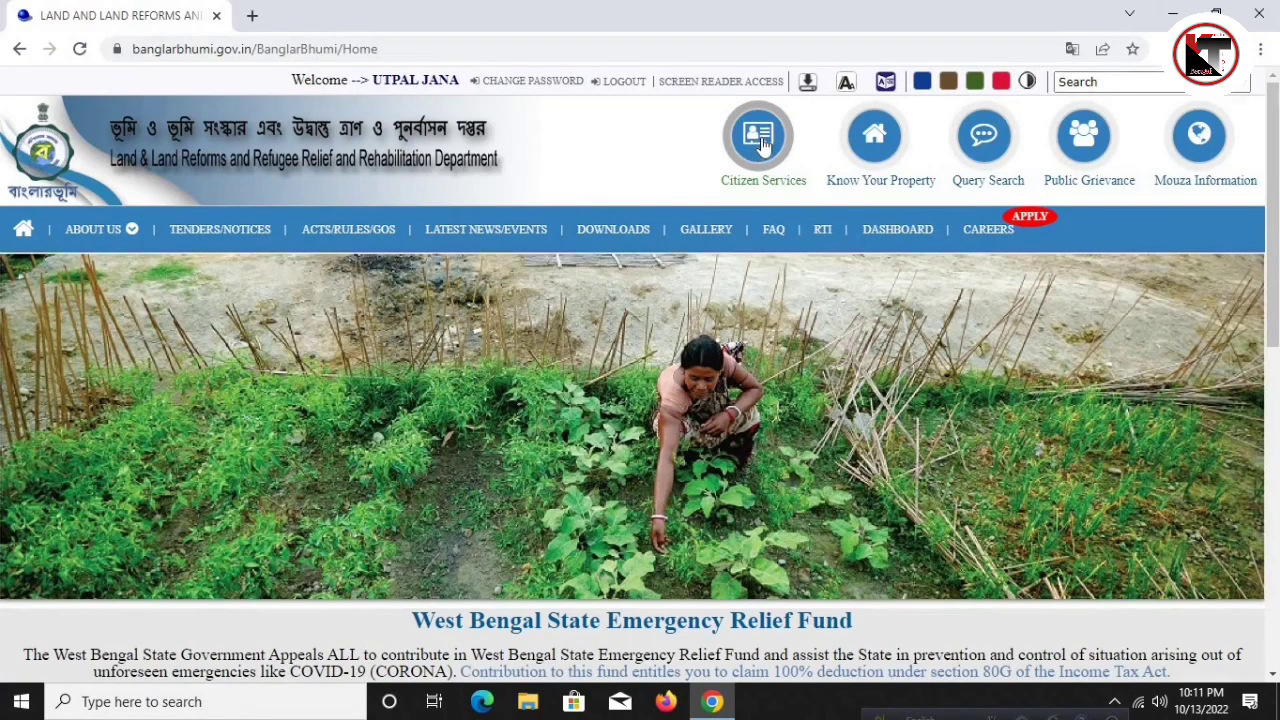
Step: Open Land Revenue(Khajna) Application from Citizen Services > Online Application
left_click(762, 136)
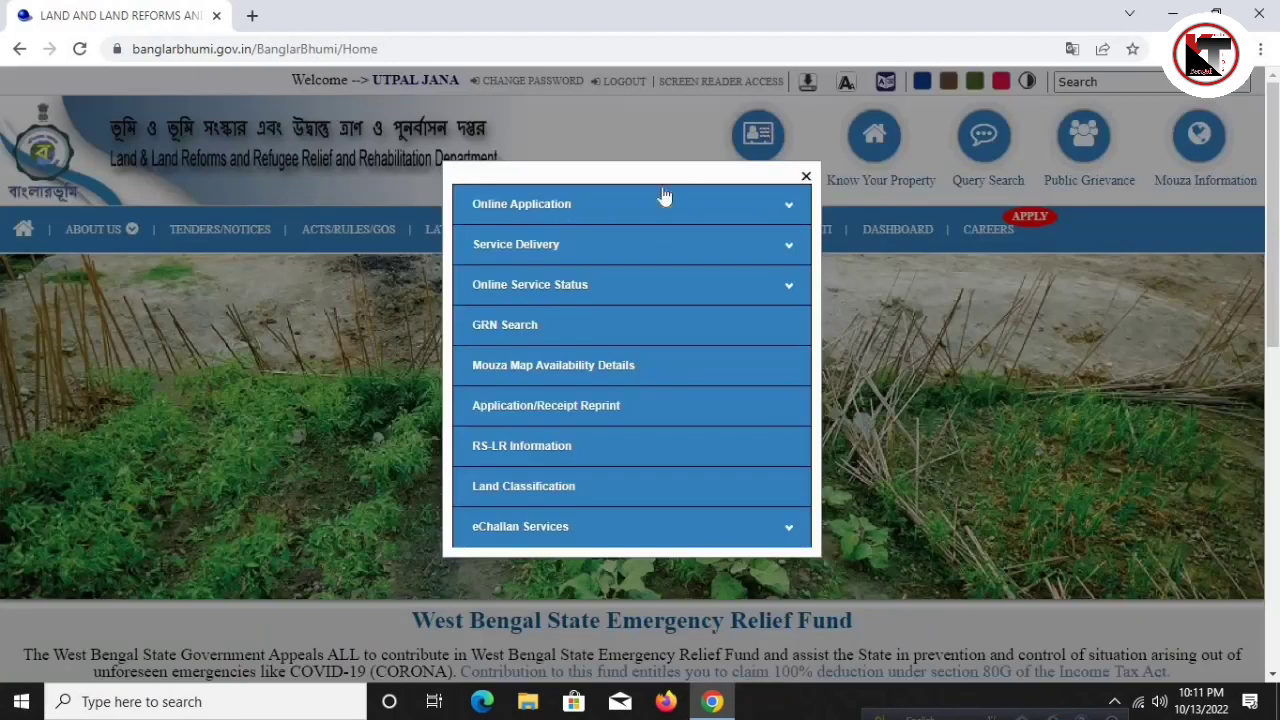
left_click(523, 208)
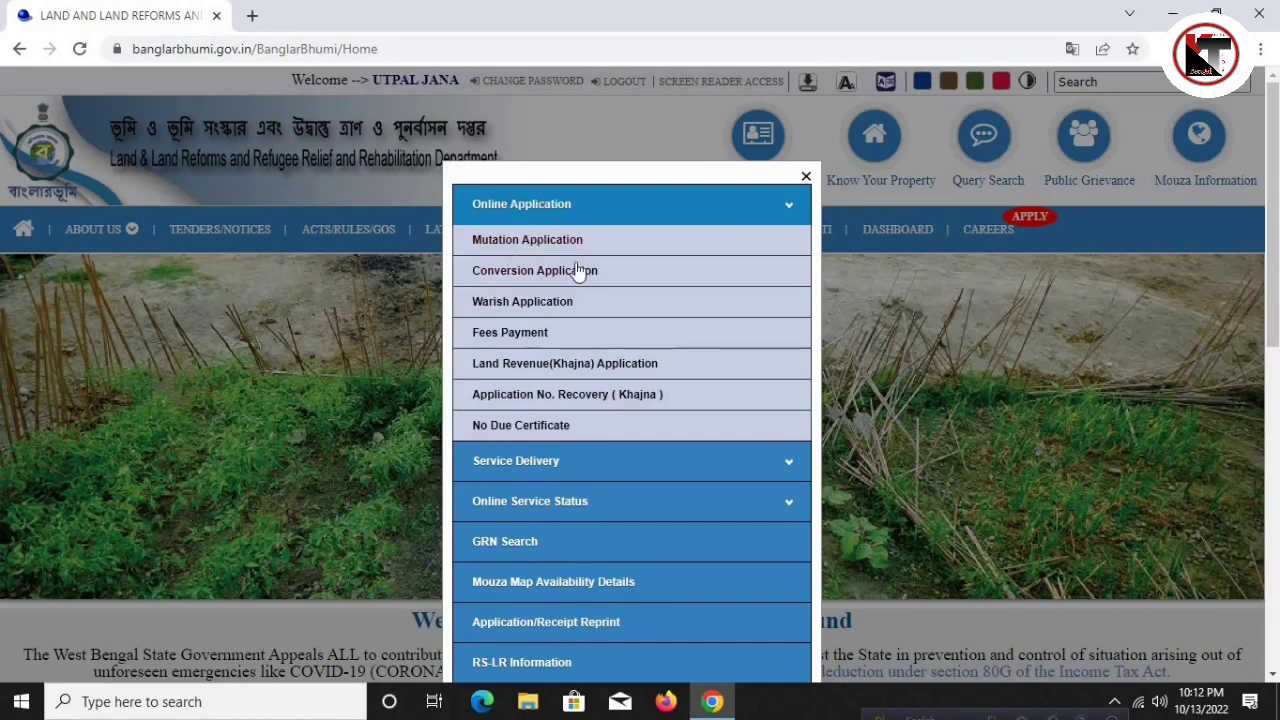
left_click(593, 364)
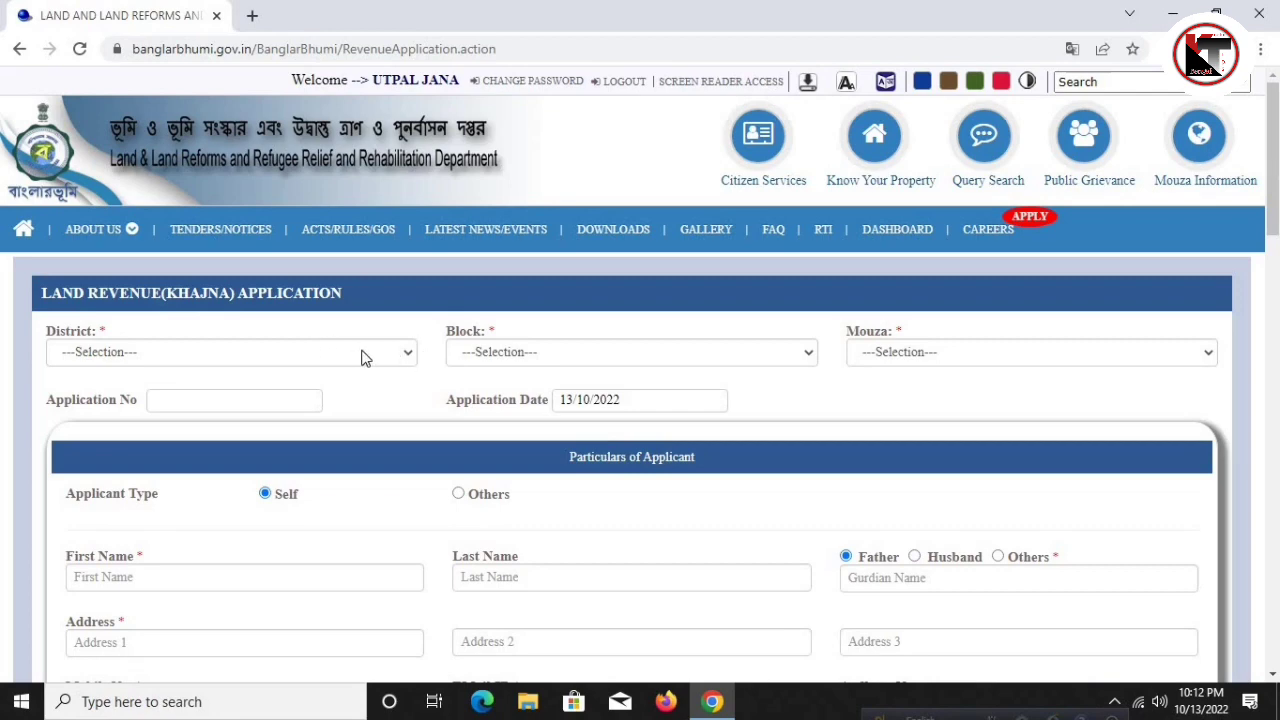
Step: Select district PASCHIM MEDINIPUR and block DATAN-II
left_click(391, 368)
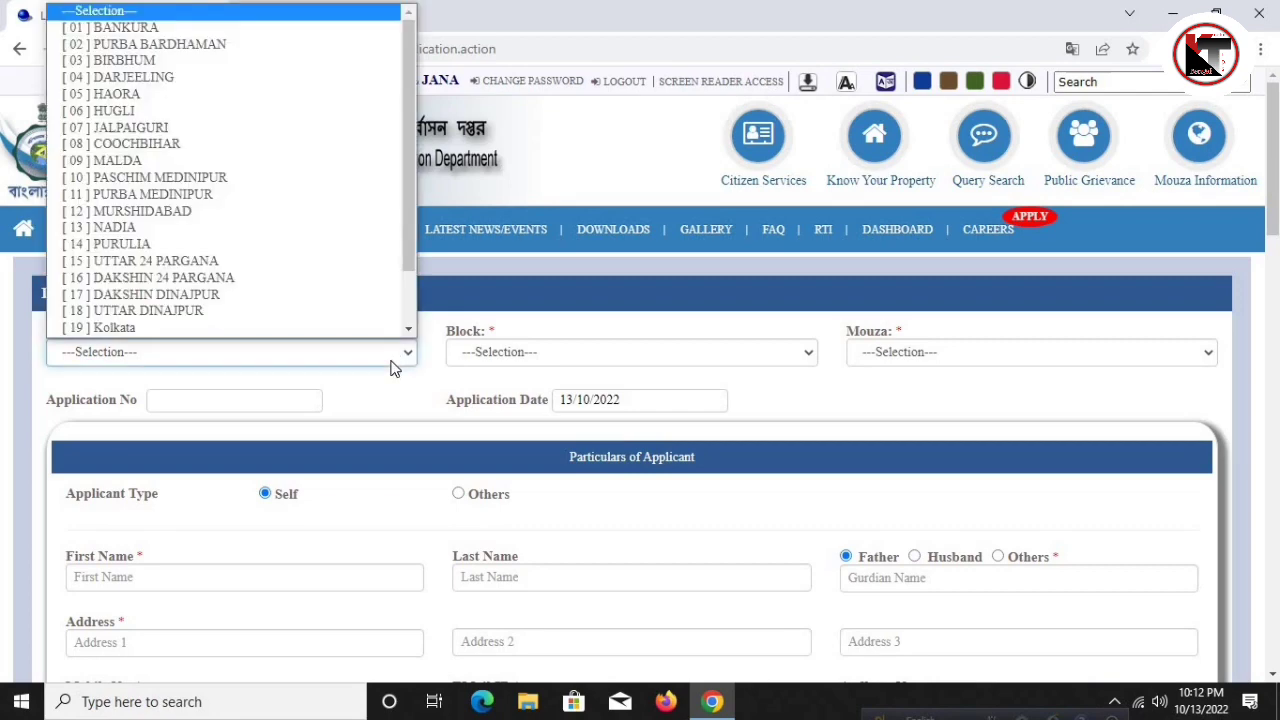
scroll(251, 123, "down", 1)
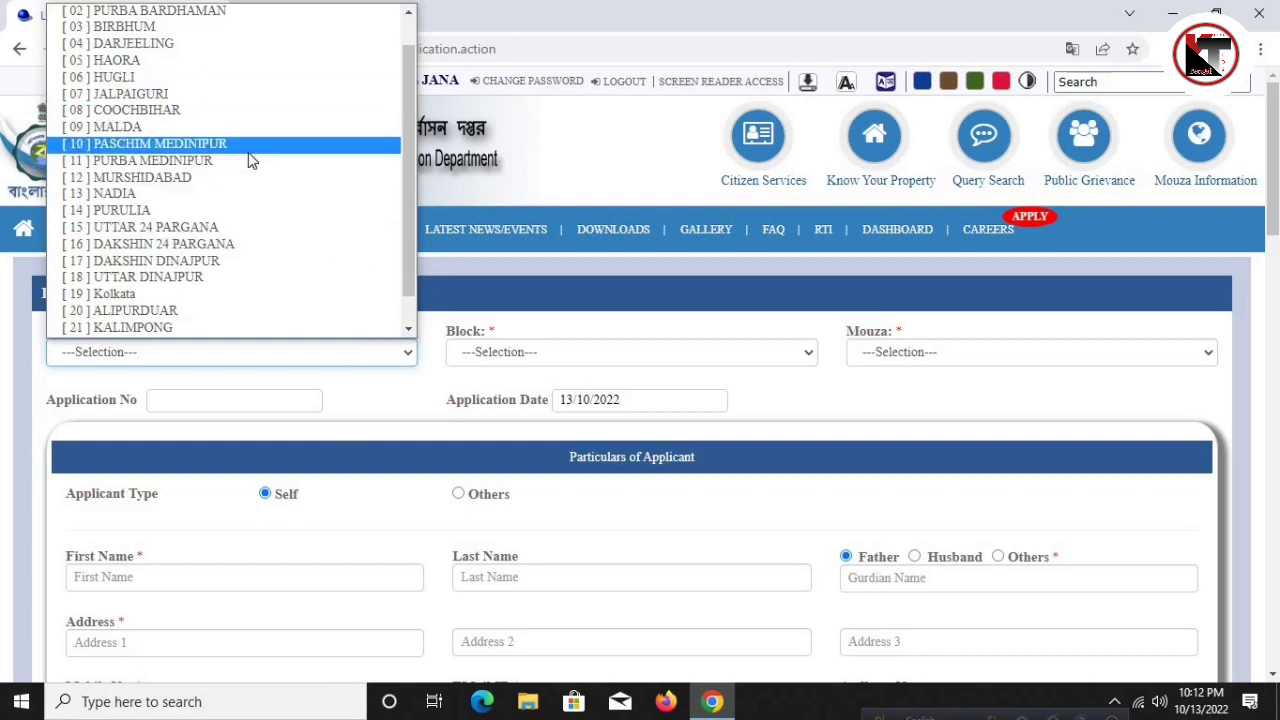
left_click(248, 150)
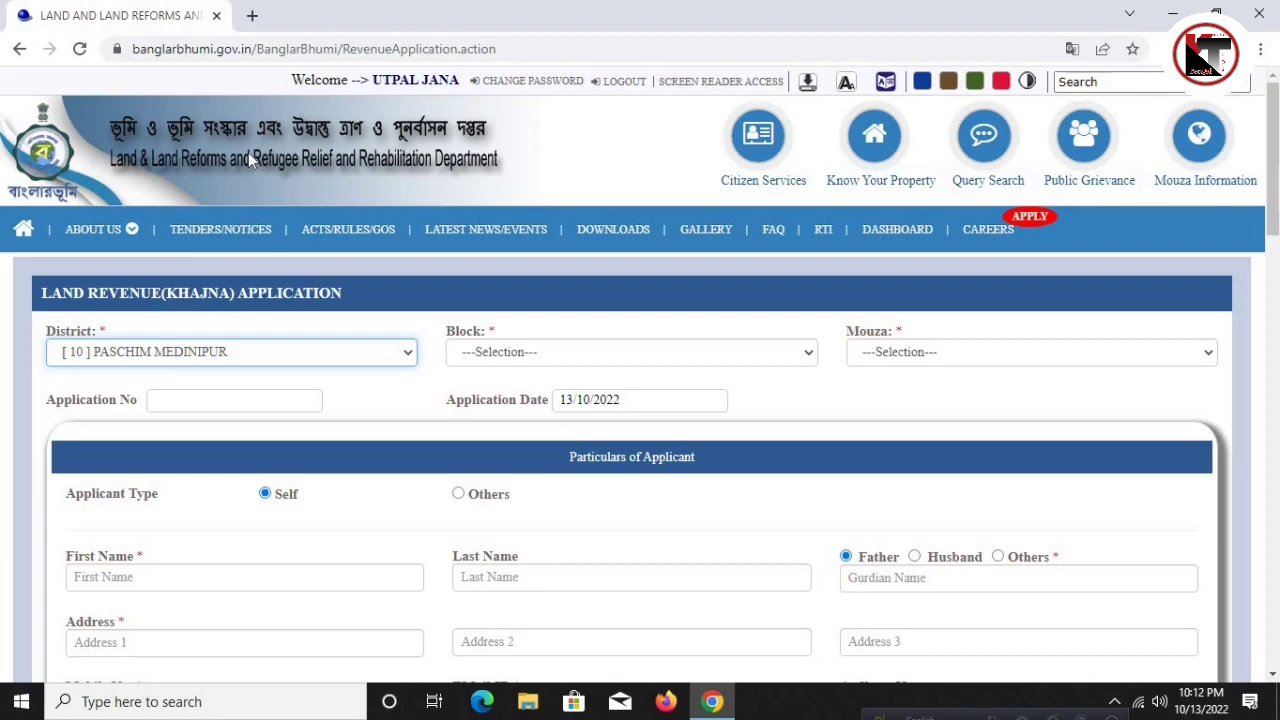
left_click(577, 354)
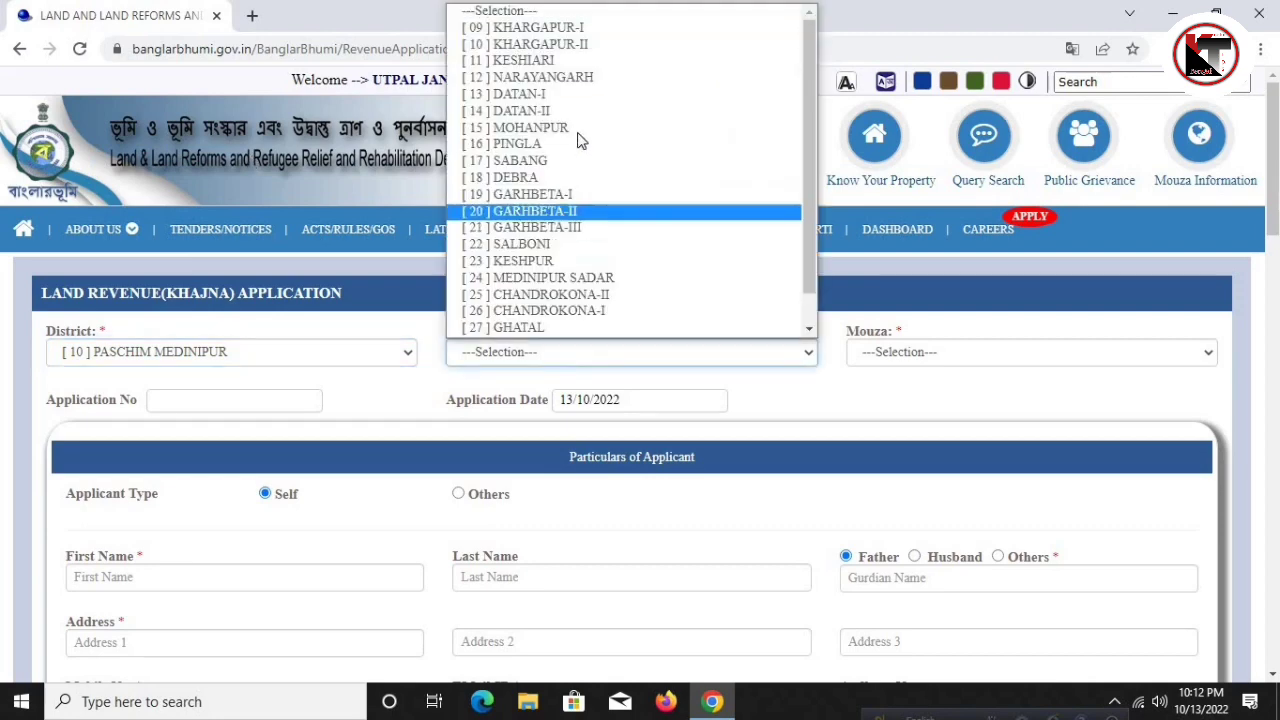
left_click(553, 110)
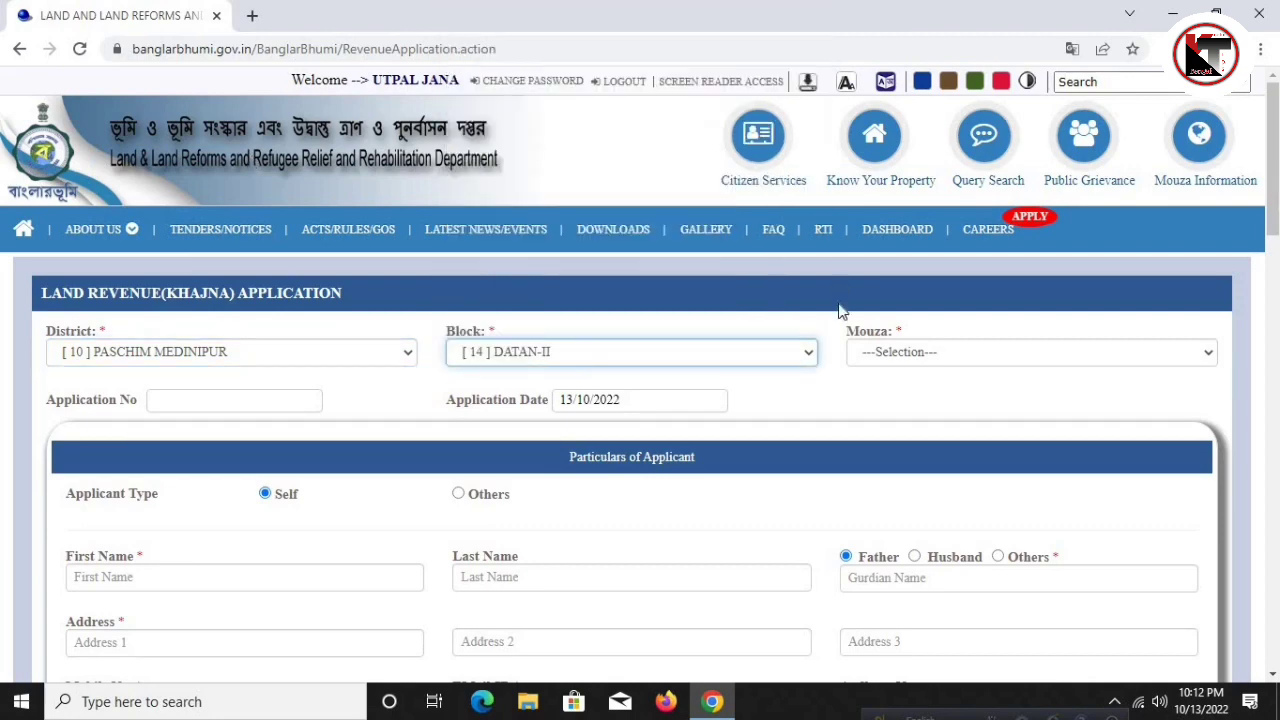
Step: Select mouza [267] Saurikotbarh
left_click(927, 355)
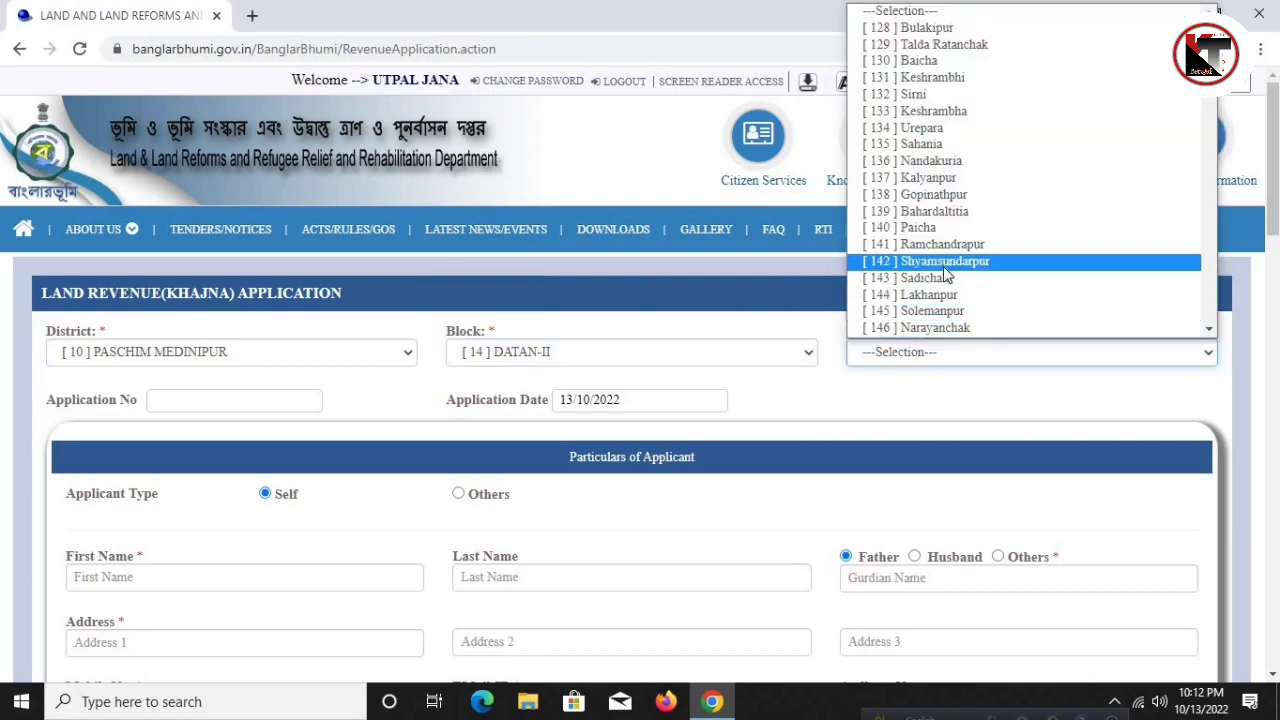
scroll(943, 266, "down", 15)
scroll(945, 272, "down", 5)
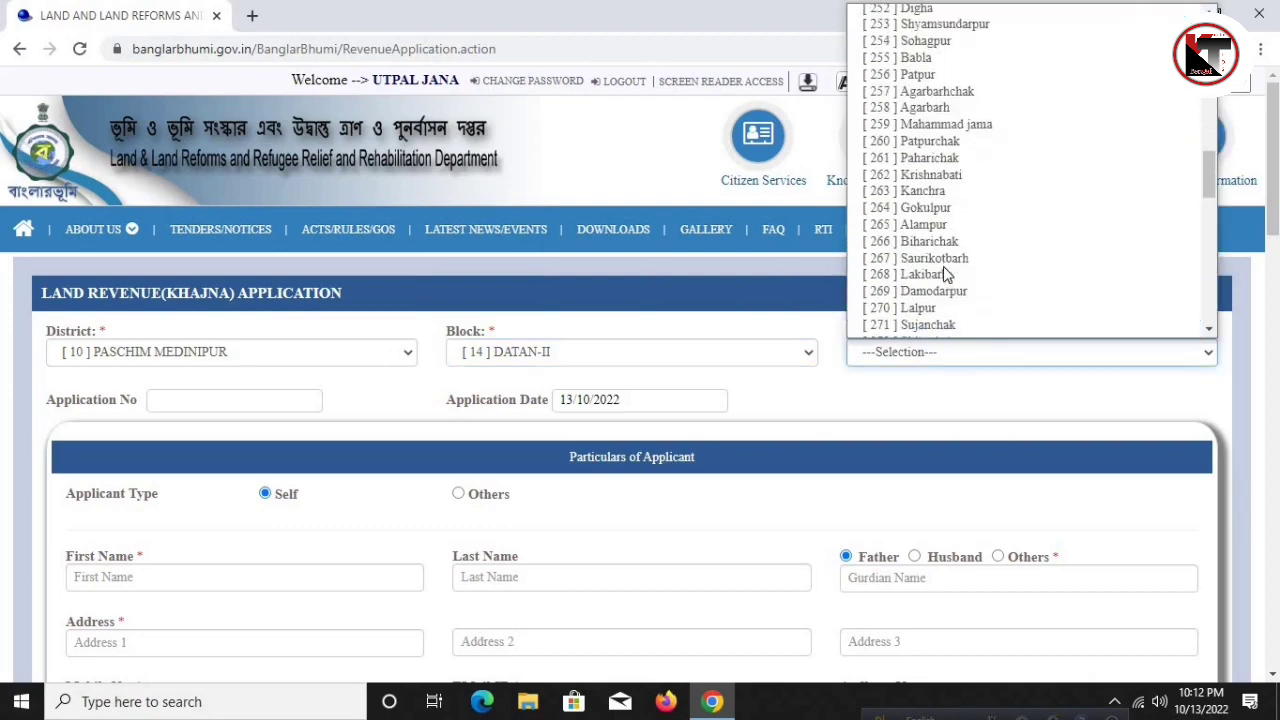
scroll(945, 272, "up", 5)
scroll(945, 272, "down", 3)
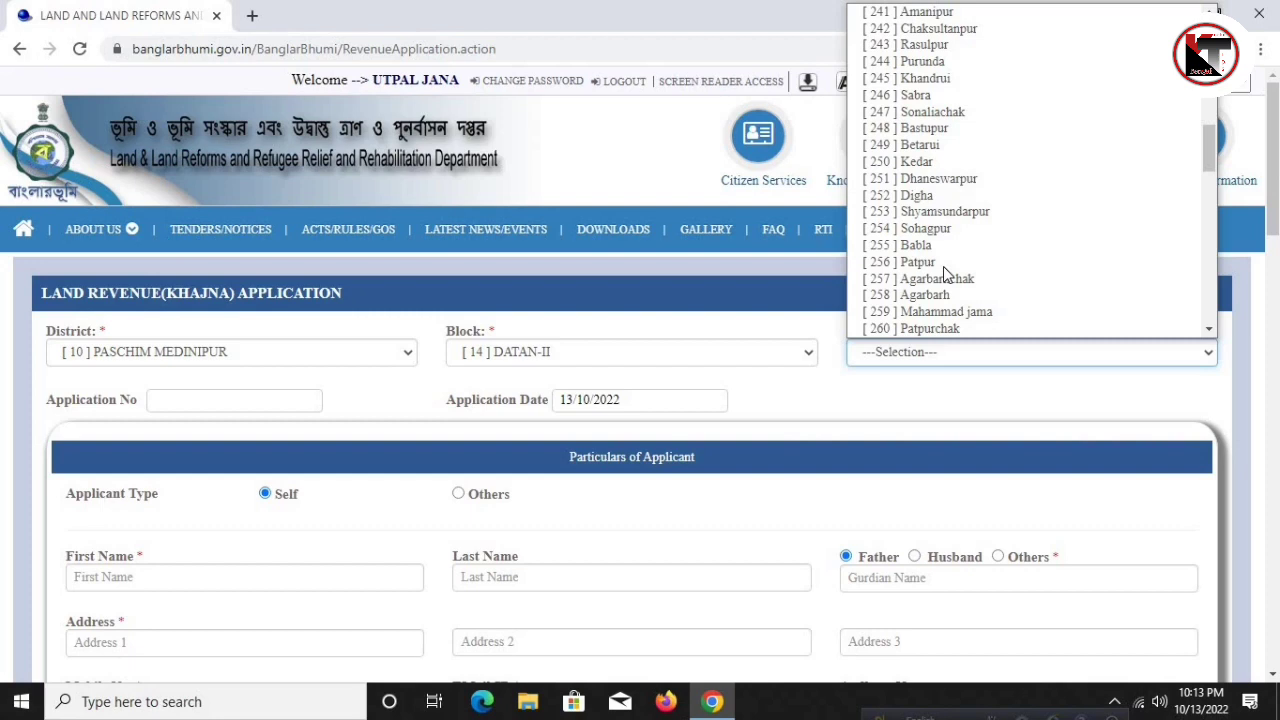
scroll(944, 268, "down", 3)
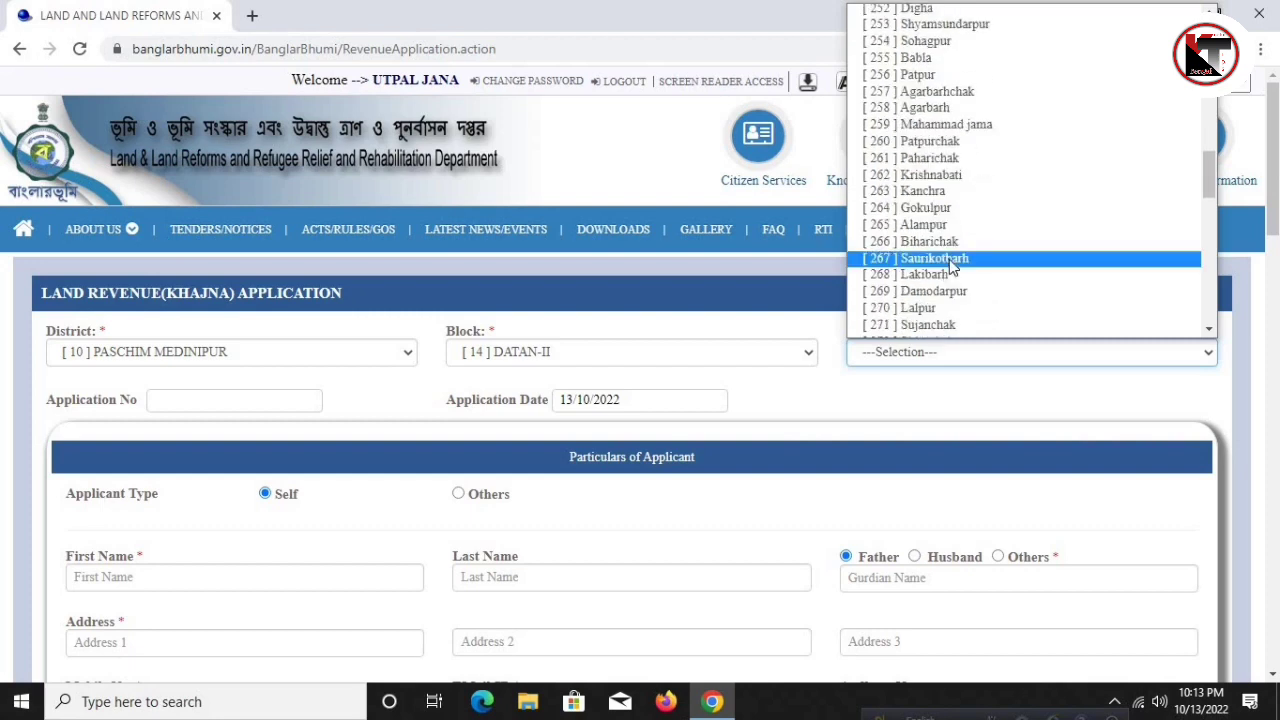
left_click(935, 258)
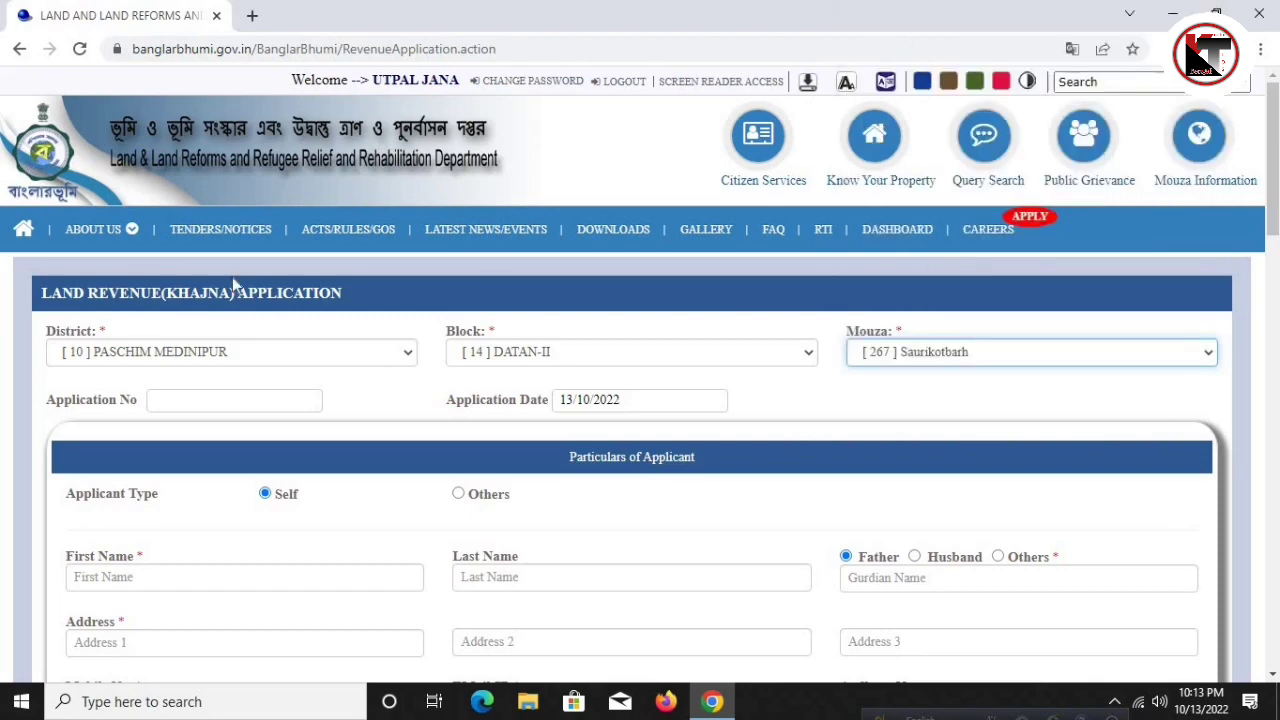
scroll(397, 425, "down", 2)
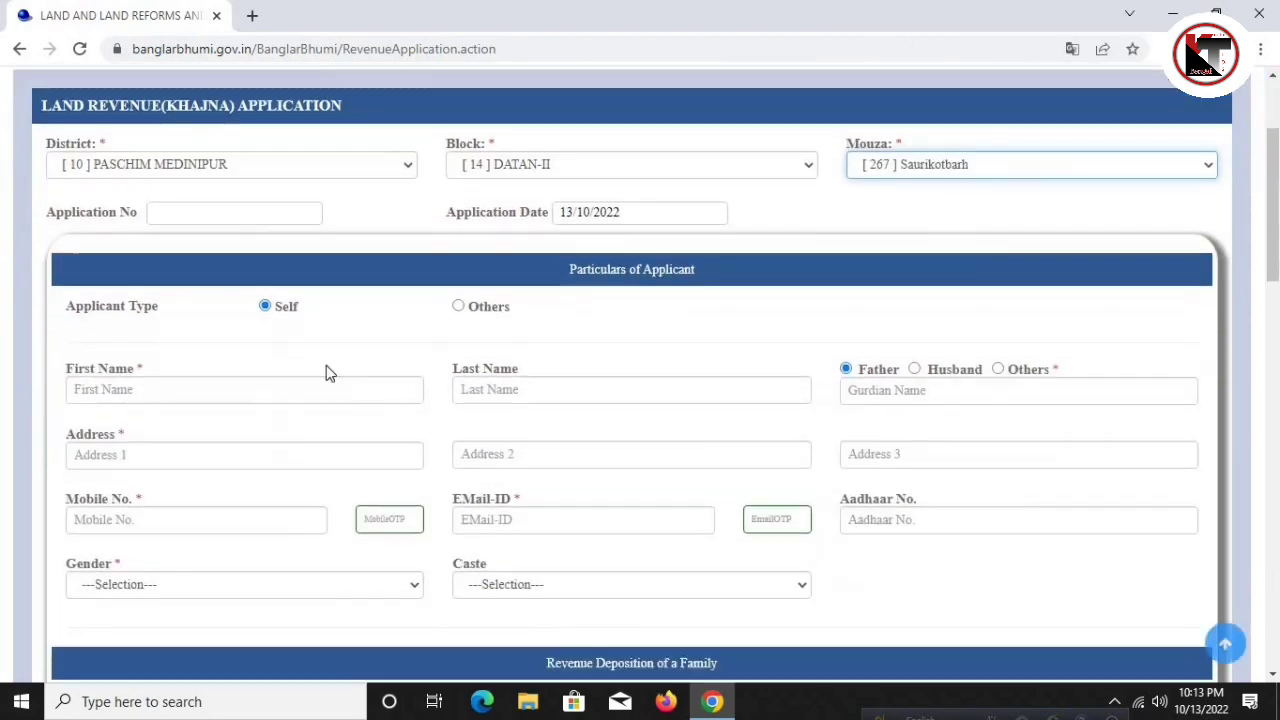
Step: Enter the applicant's first name, last name and father's name
left_click(212, 385)
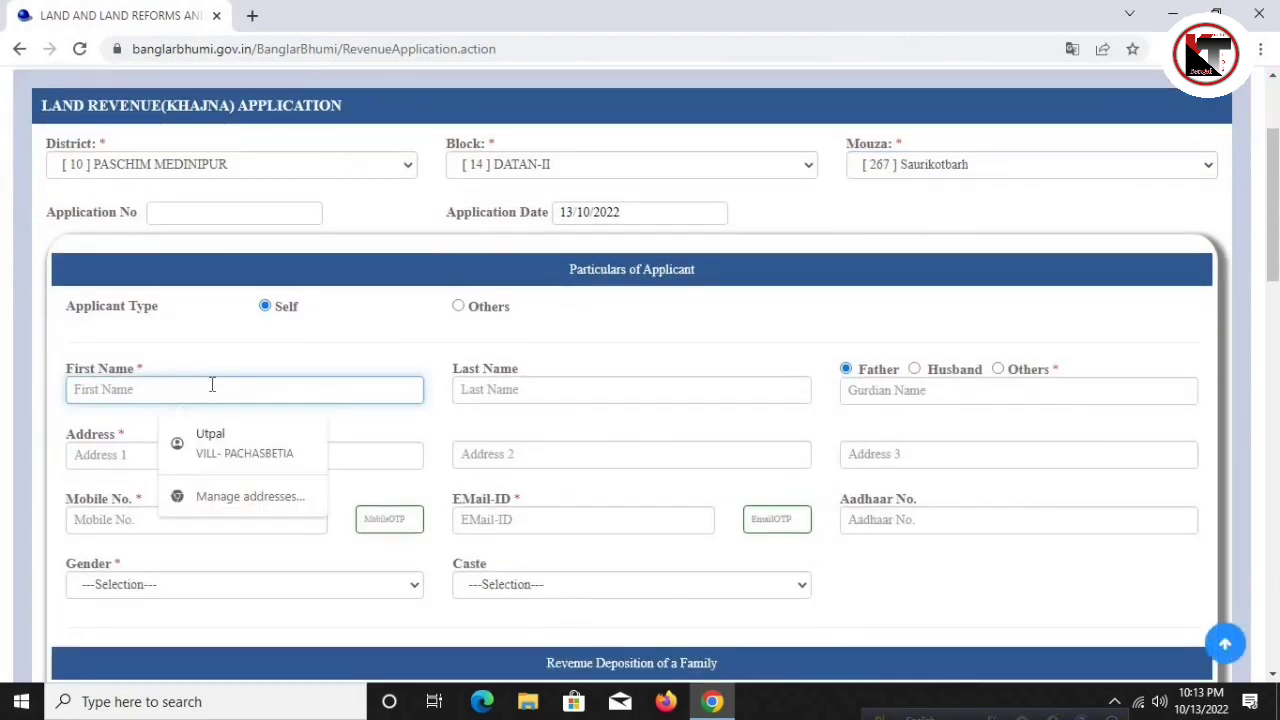
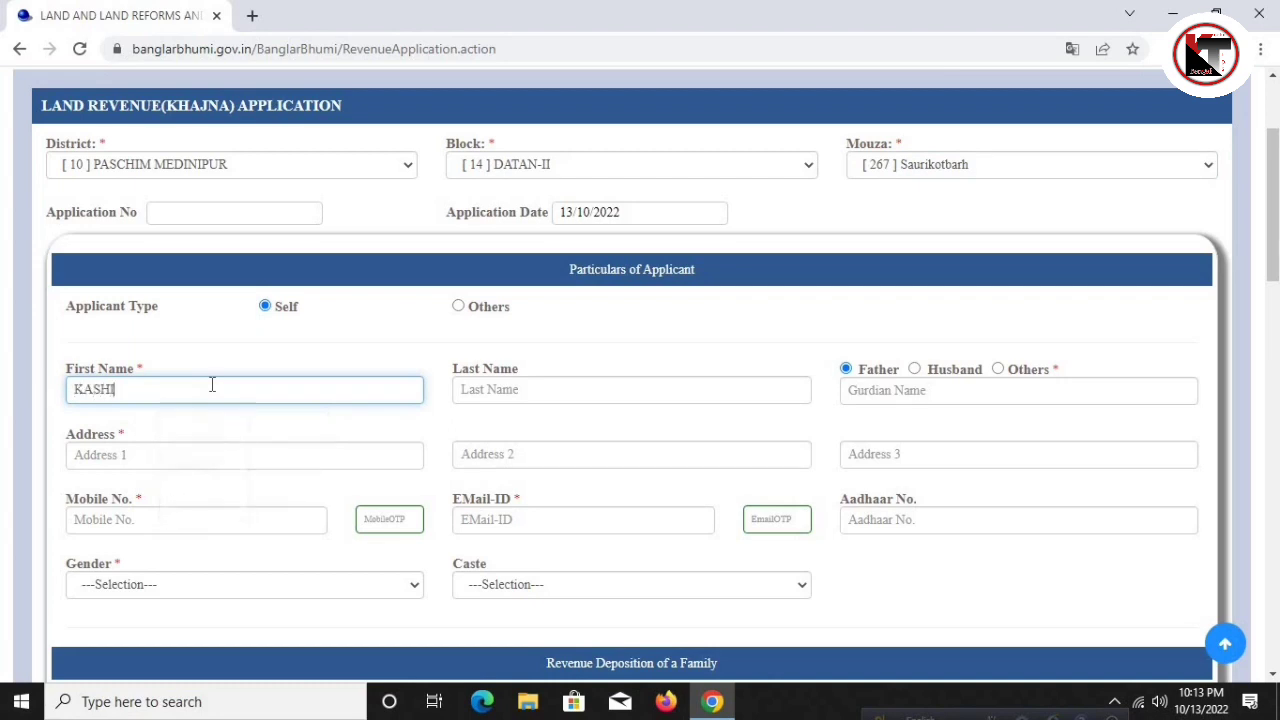
left_click(585, 391)
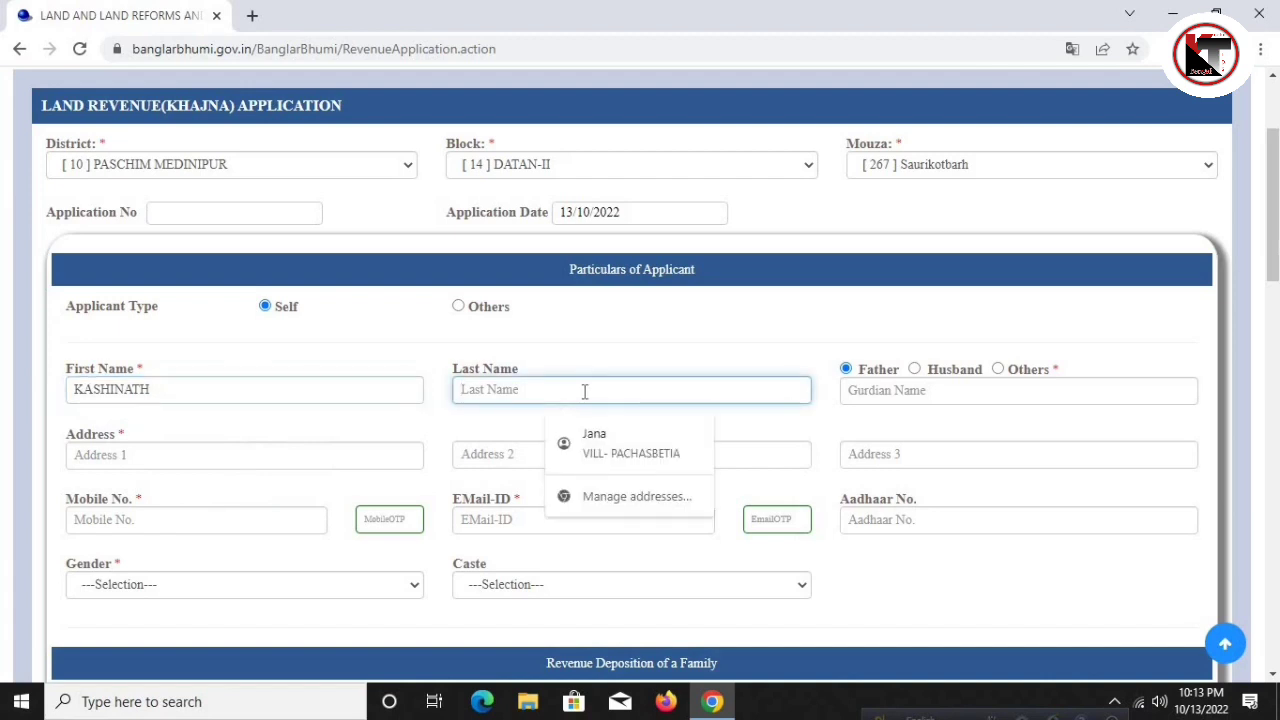
type("ROY")
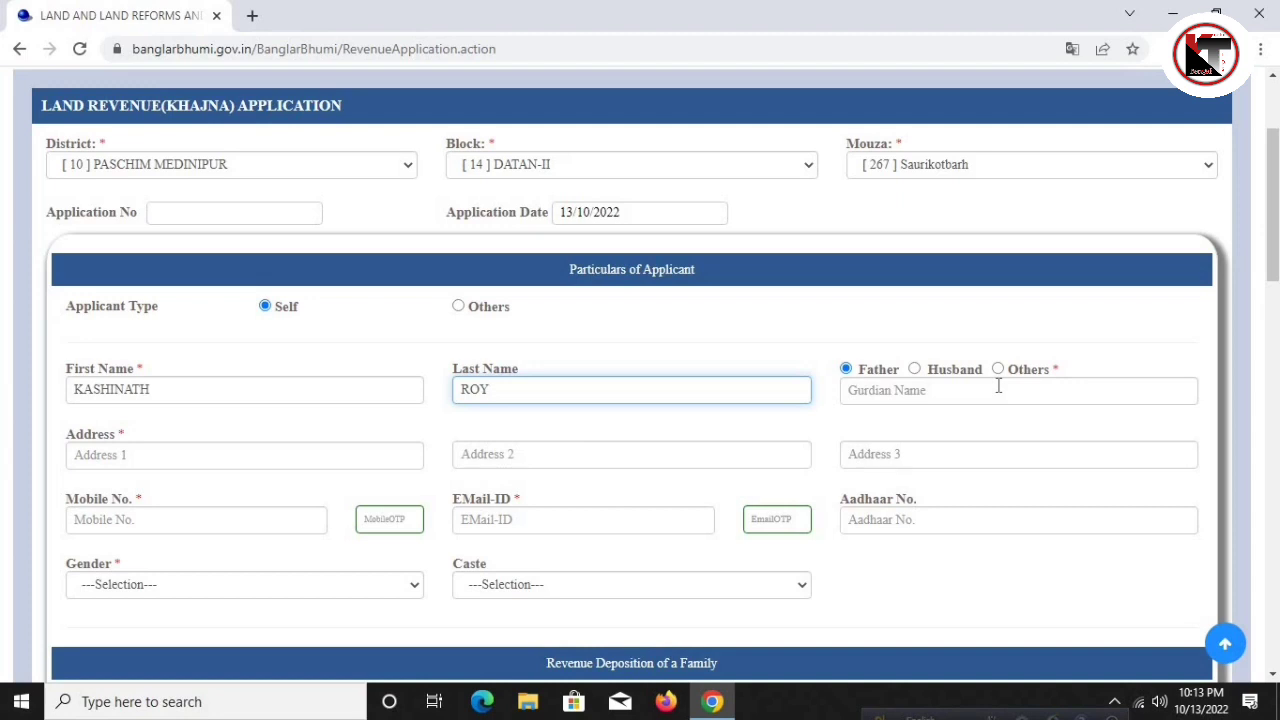
left_click(998, 390)
Step: Enter the applicant's address line and mobile number, and request the mobile OTP
scroll(286, 337, "down", 1)
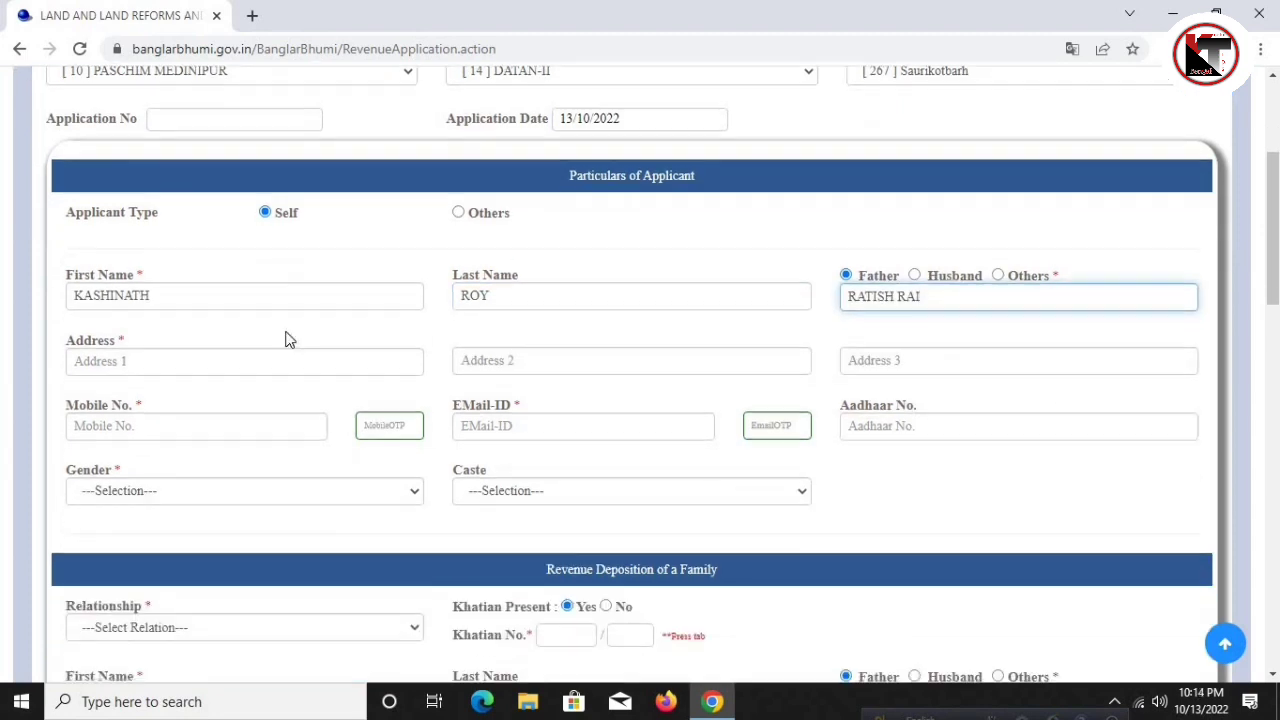
left_click(216, 368)
type("KOTEBARH")
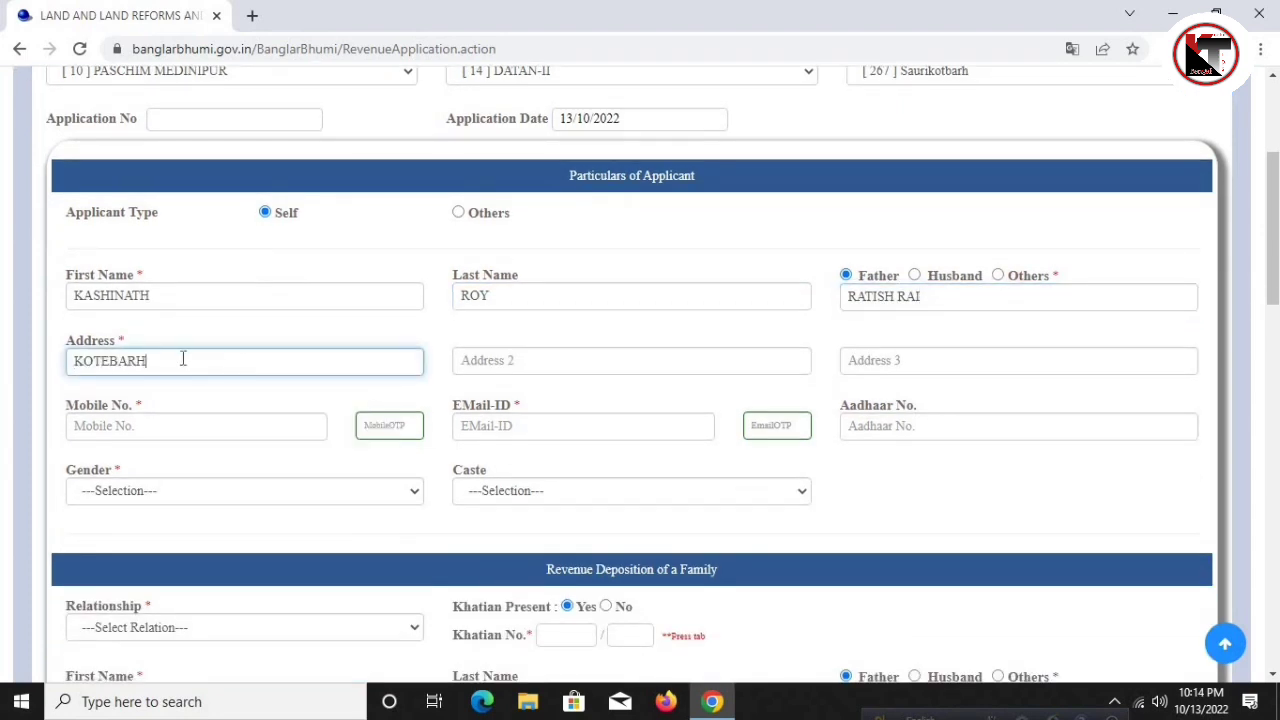
left_click(160, 429)
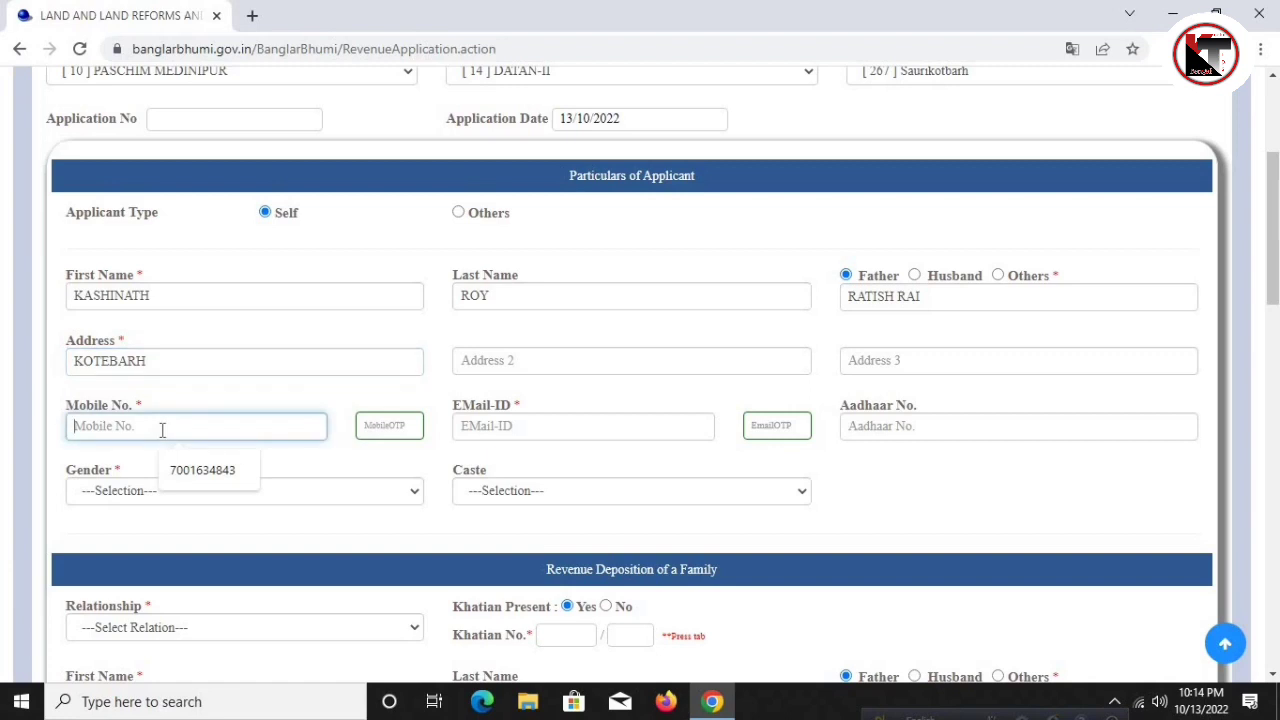
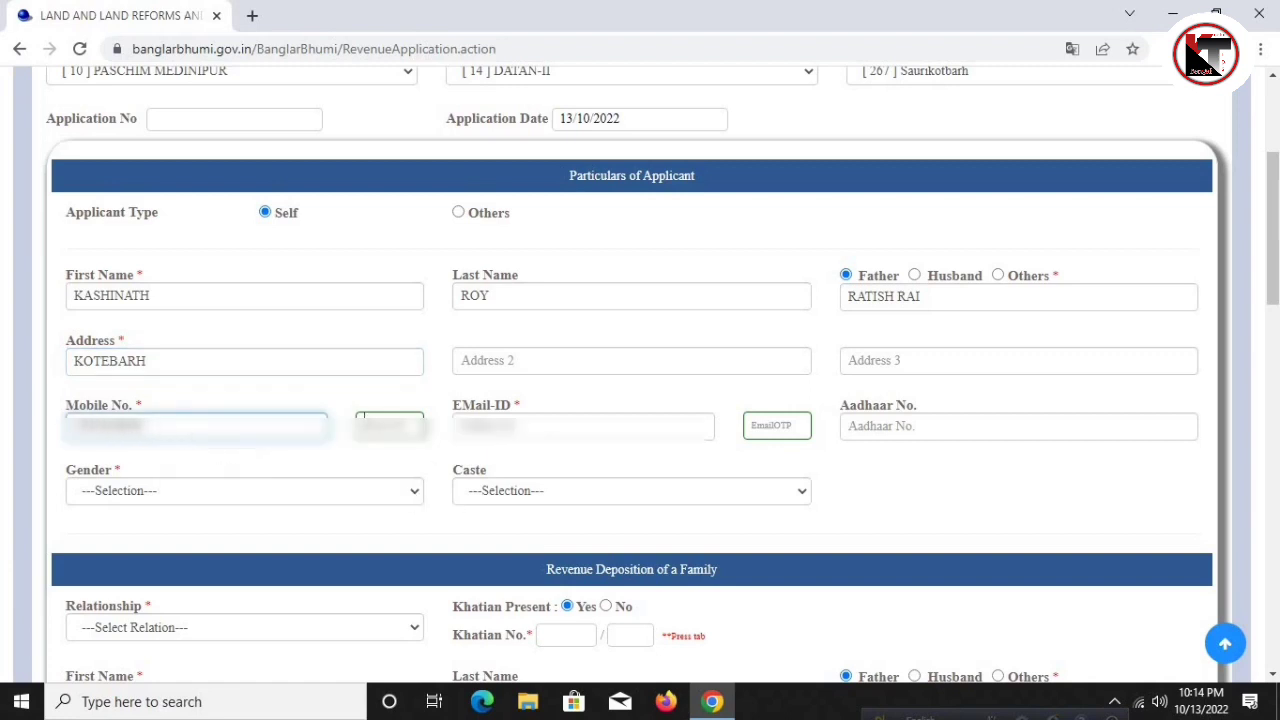
left_click(389, 425)
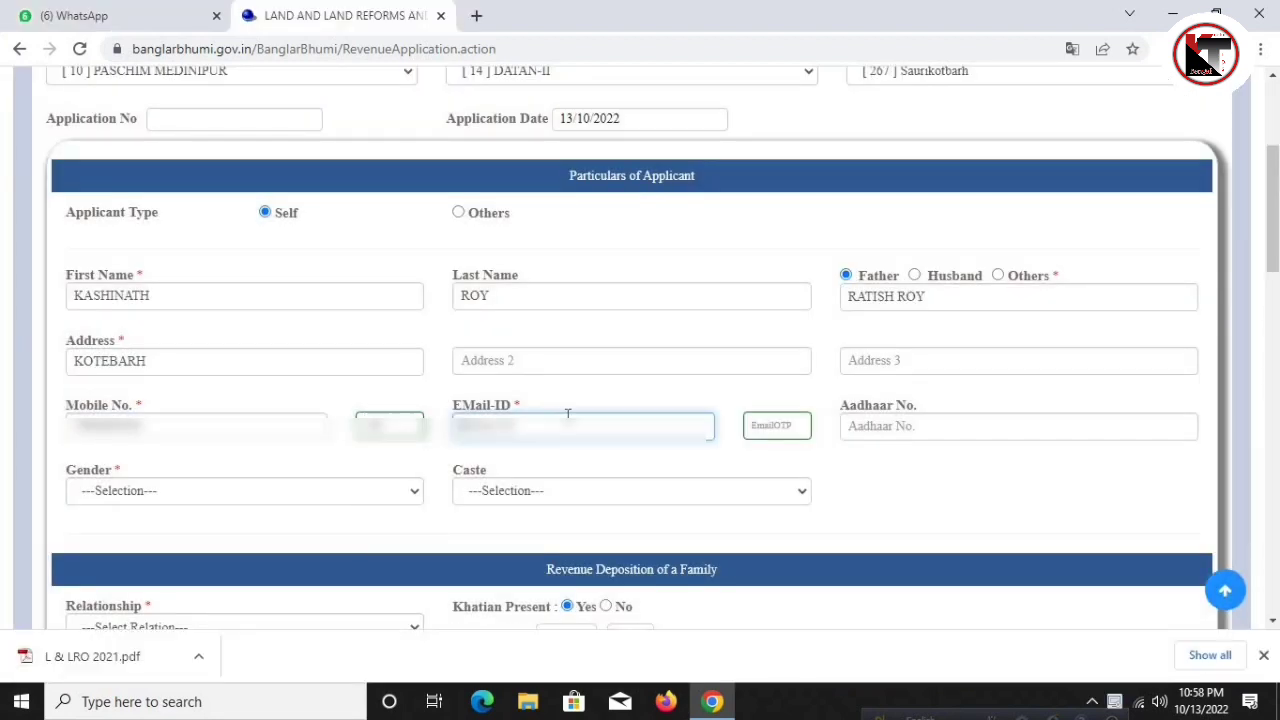
Step: Enter the applicant's e-mail address and its verification code
left_click(567, 413)
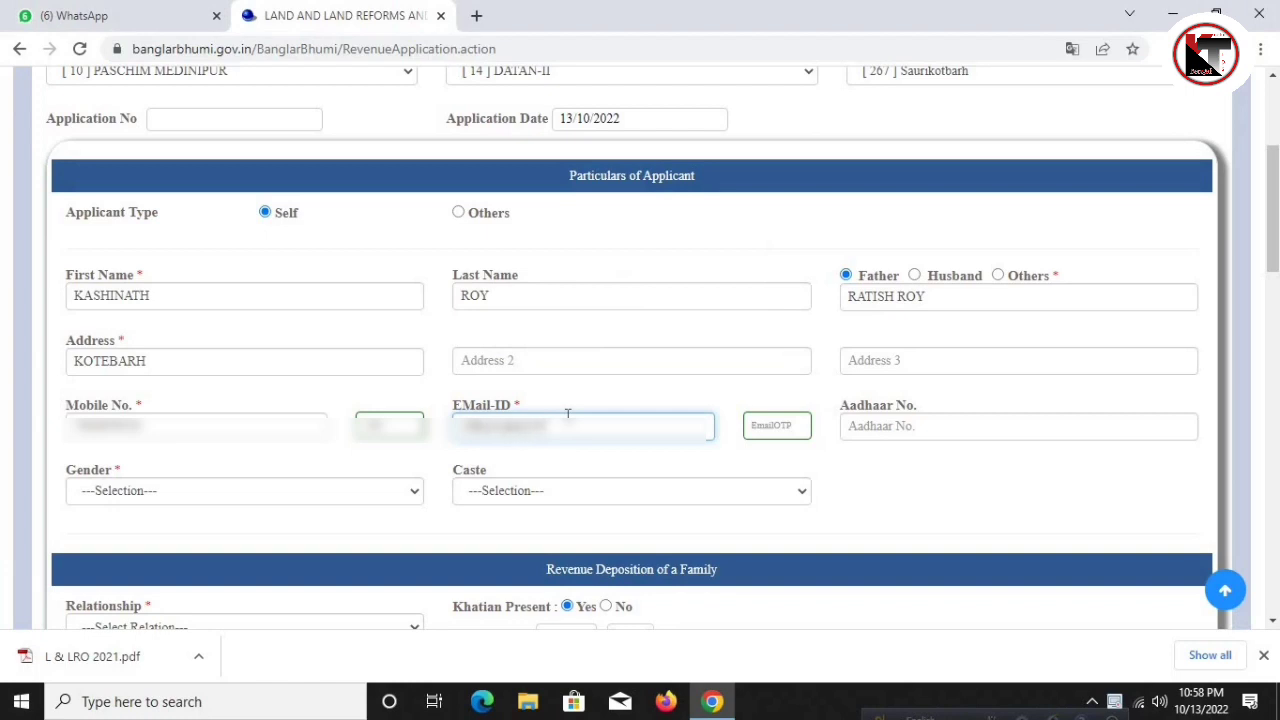
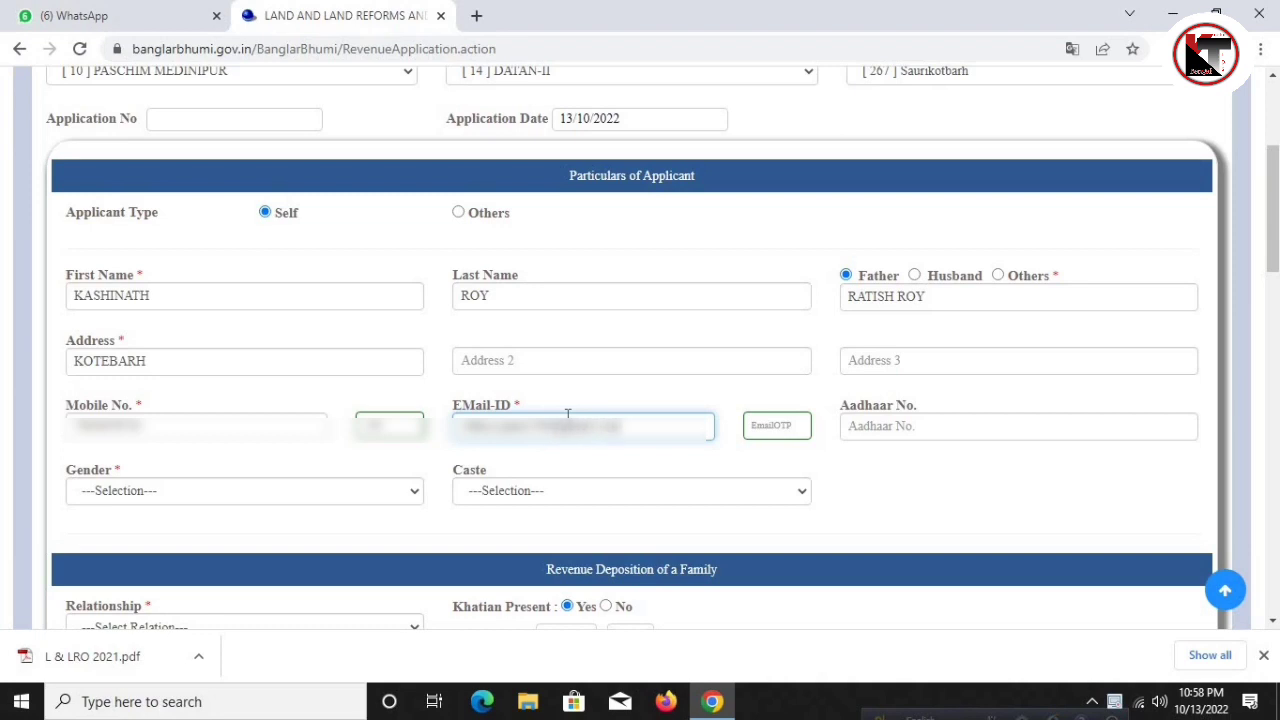
left_click(795, 427)
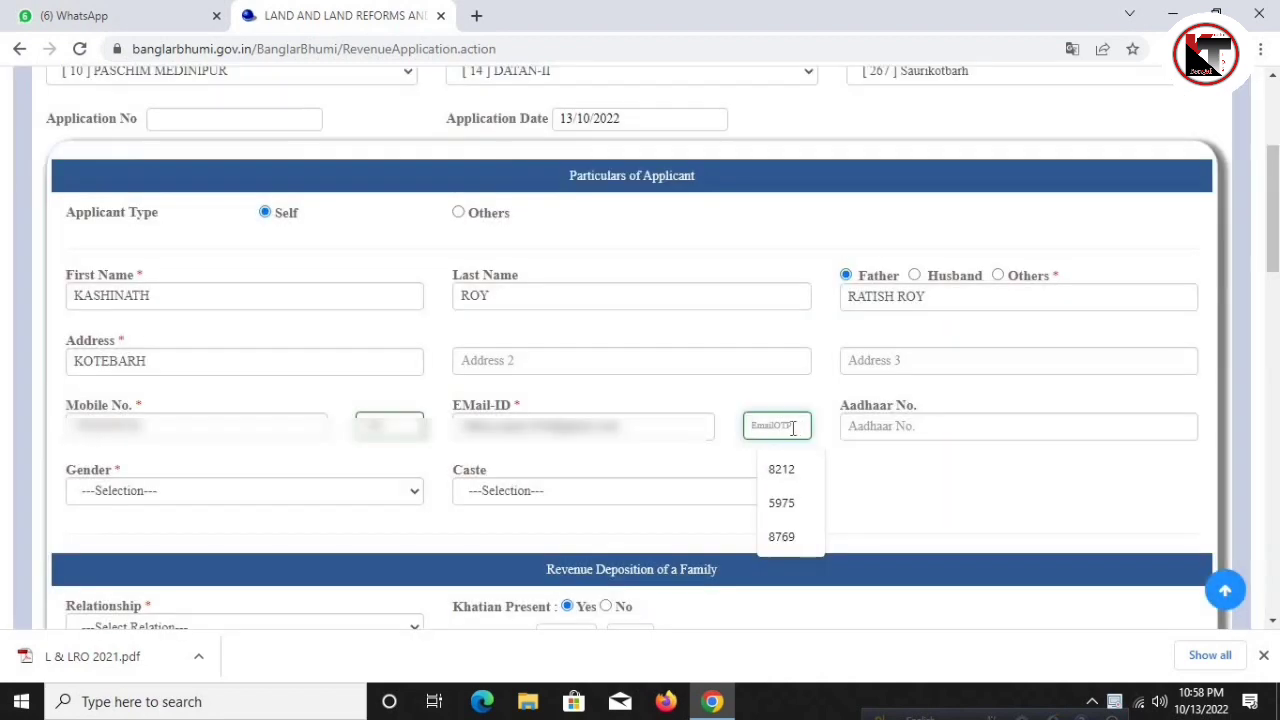
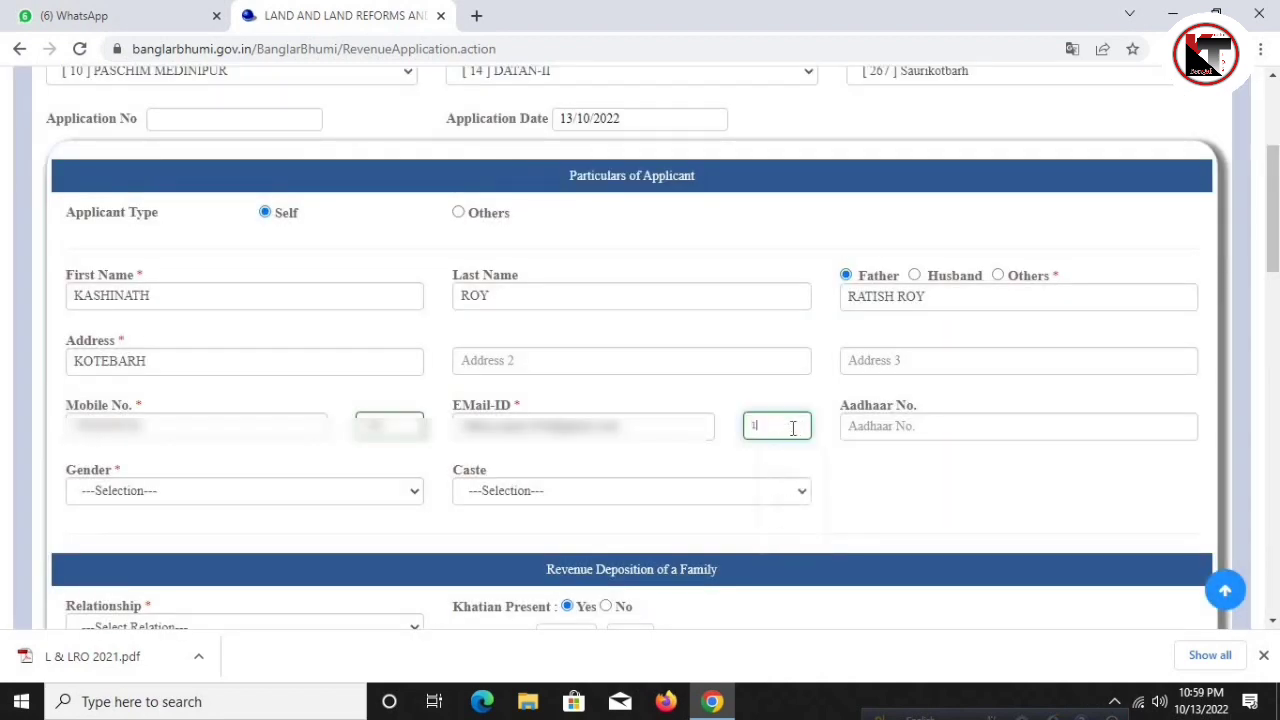
Step: Set Gender to Male and Caste to GENERAL
left_click(155, 494)
left_click(100, 547)
left_click(491, 490)
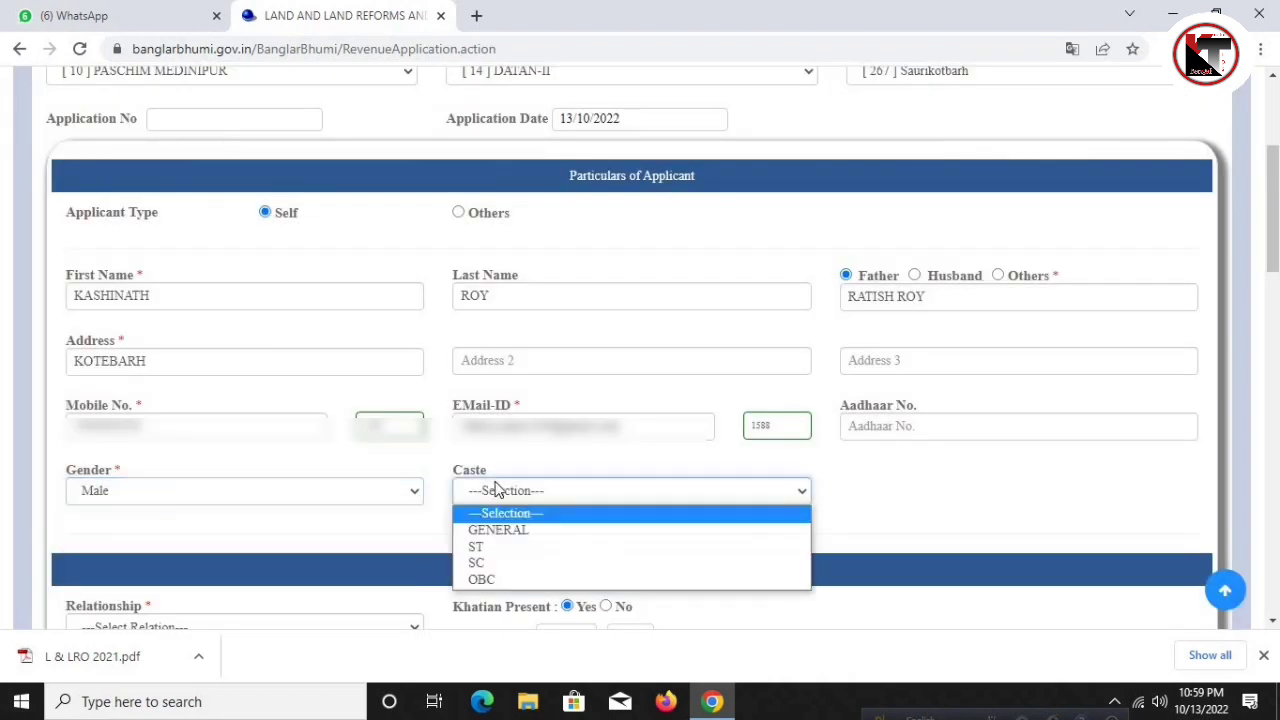
left_click(491, 530)
scroll(486, 534, "down", 2)
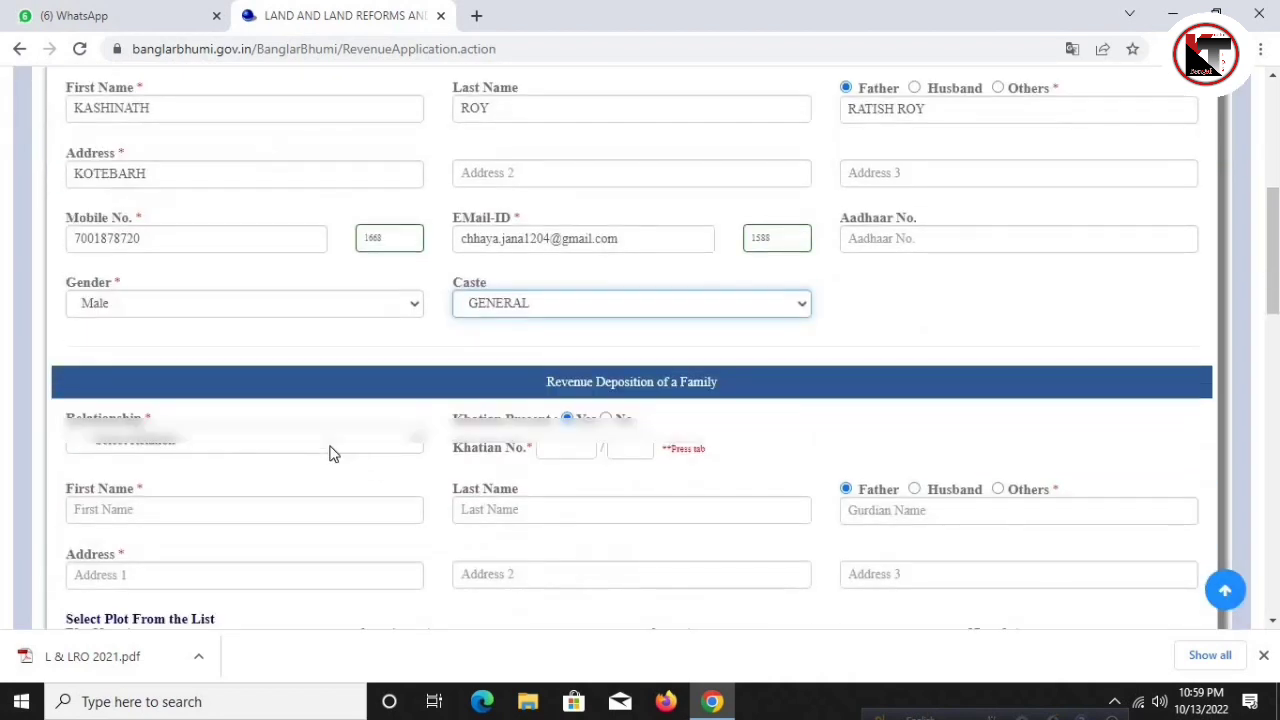
Step: Set Relationship to [01]Self and load khatian 2596, confirming it with YES
left_click(180, 440)
left_click(206, 480)
scroll(323, 471, "down", 2)
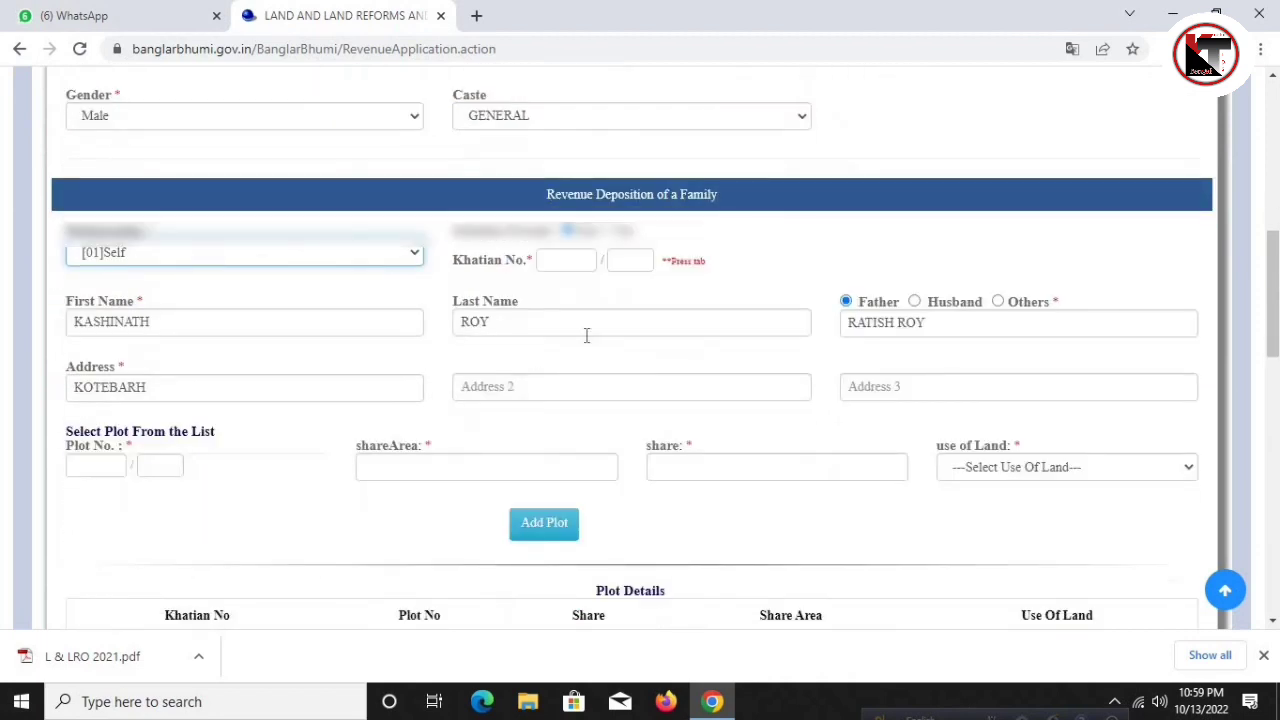
left_click(559, 258)
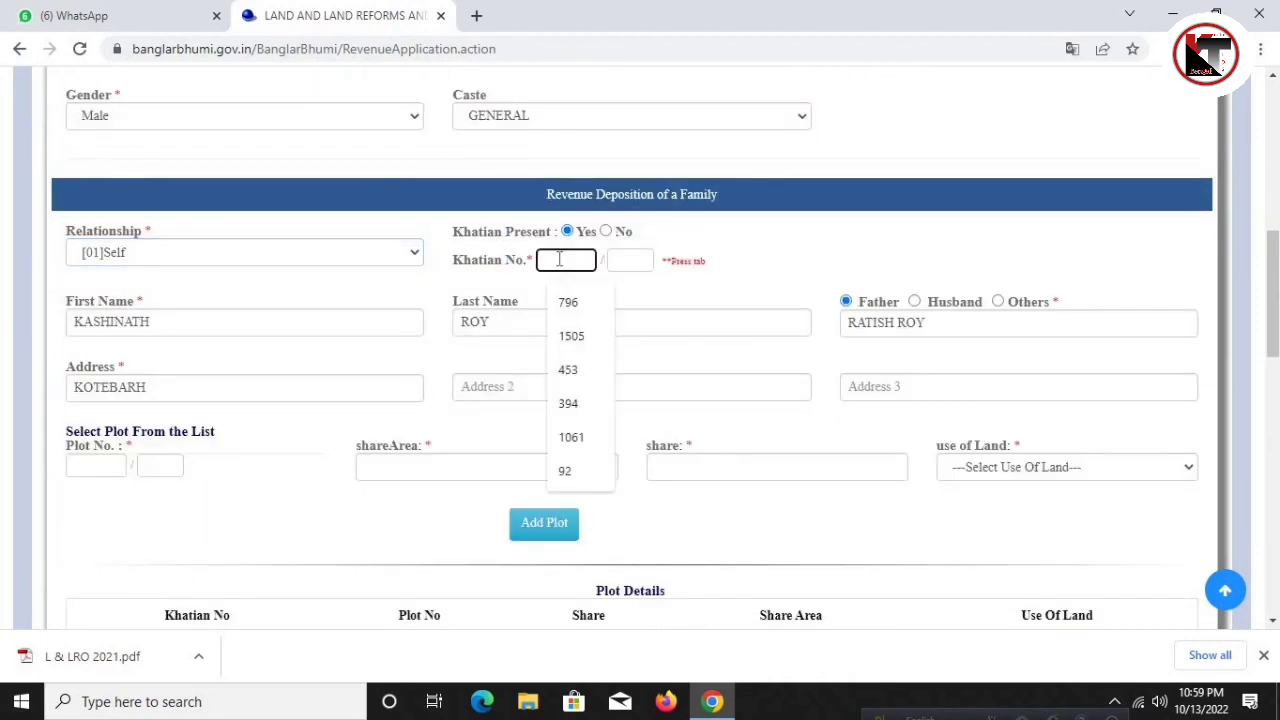
type("2596")
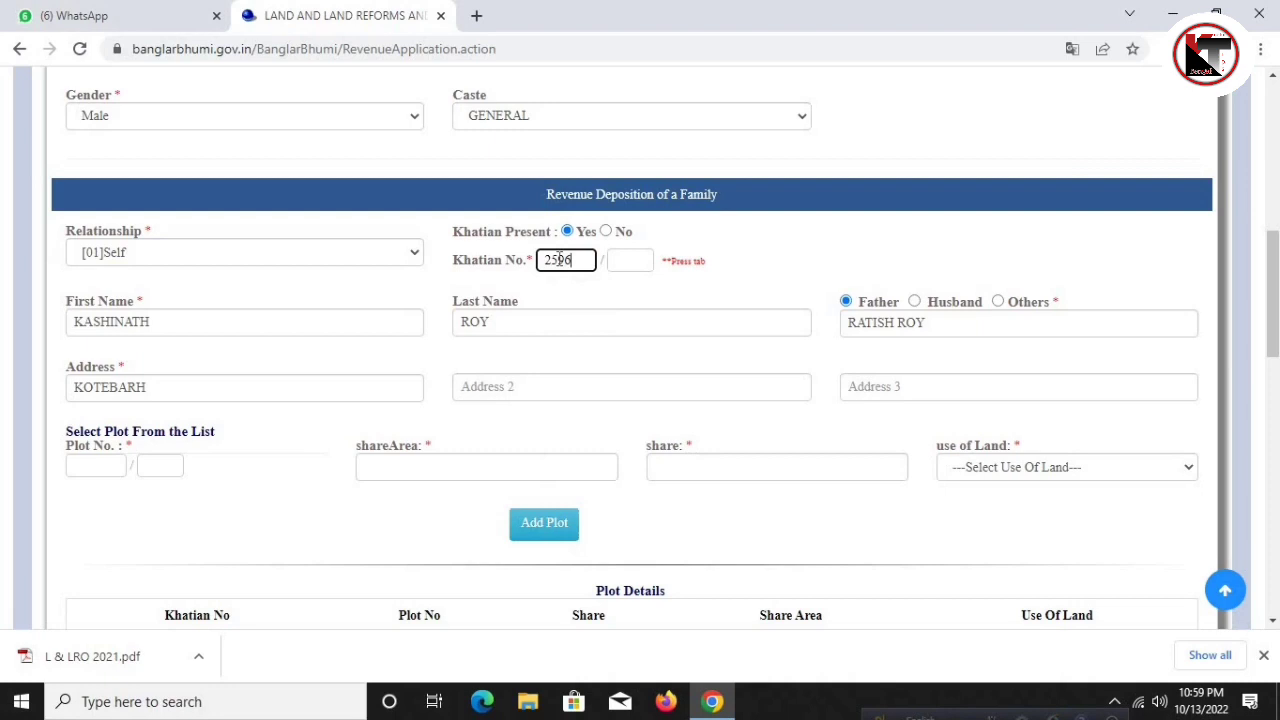
key("Tab")
left_click(610, 322)
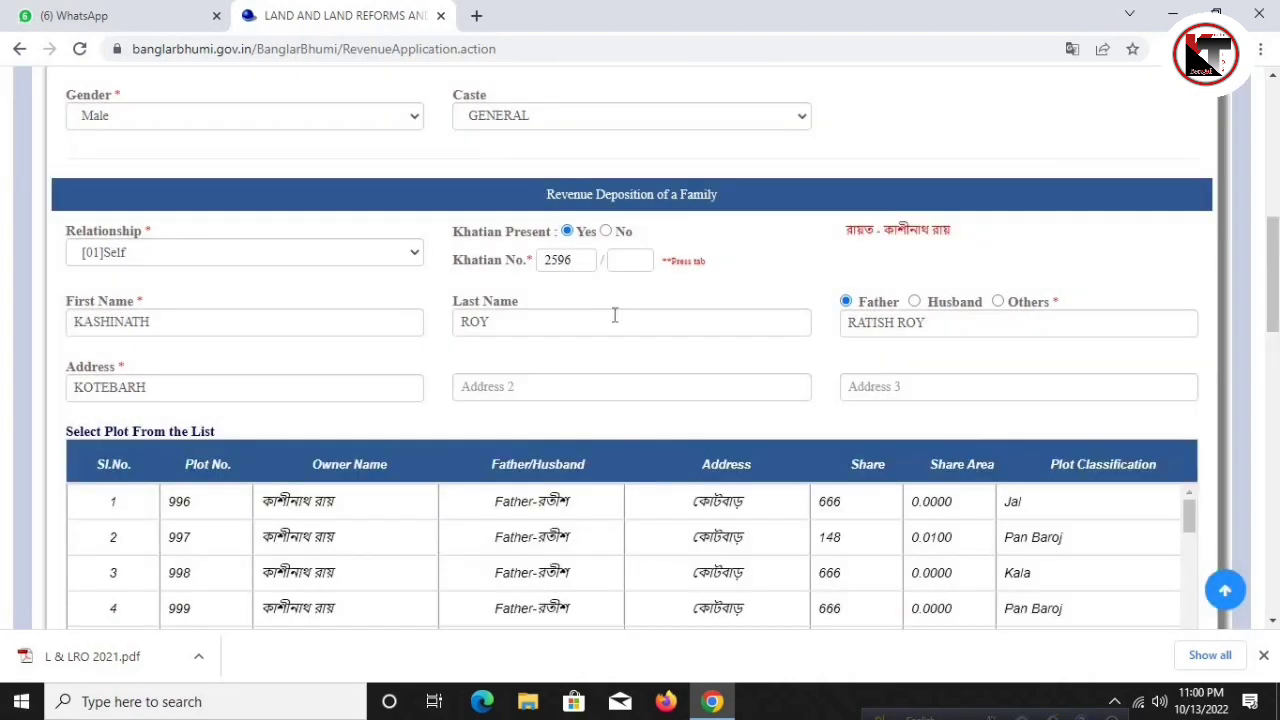
Step: Add plot 996 with land use [R01]Krishi to Plot Details
scroll(622, 312, "down", 2)
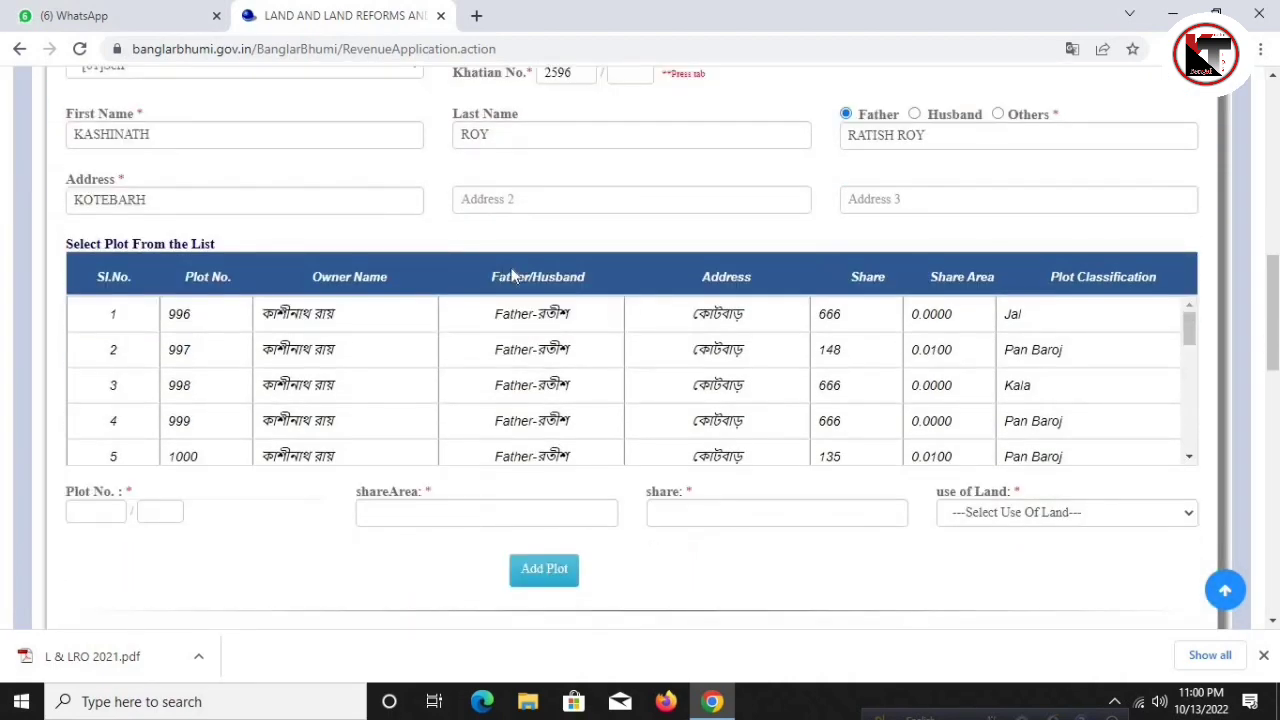
left_click(282, 307)
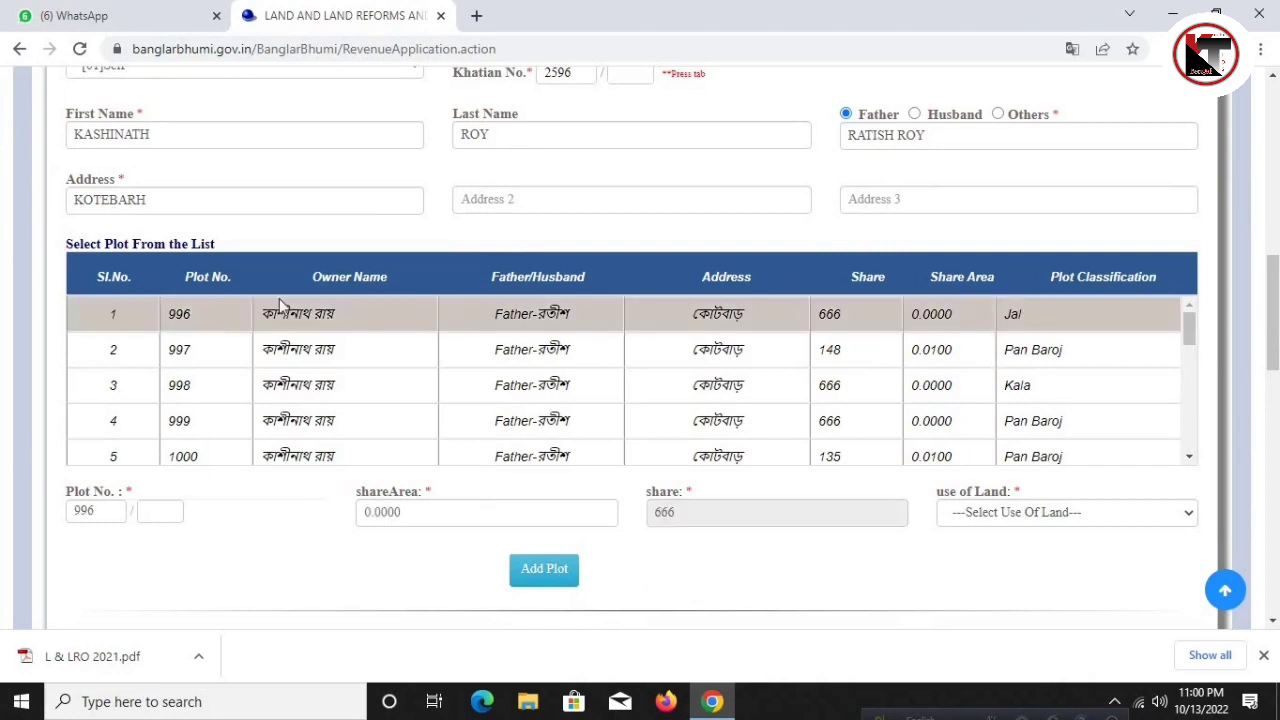
left_click(540, 574)
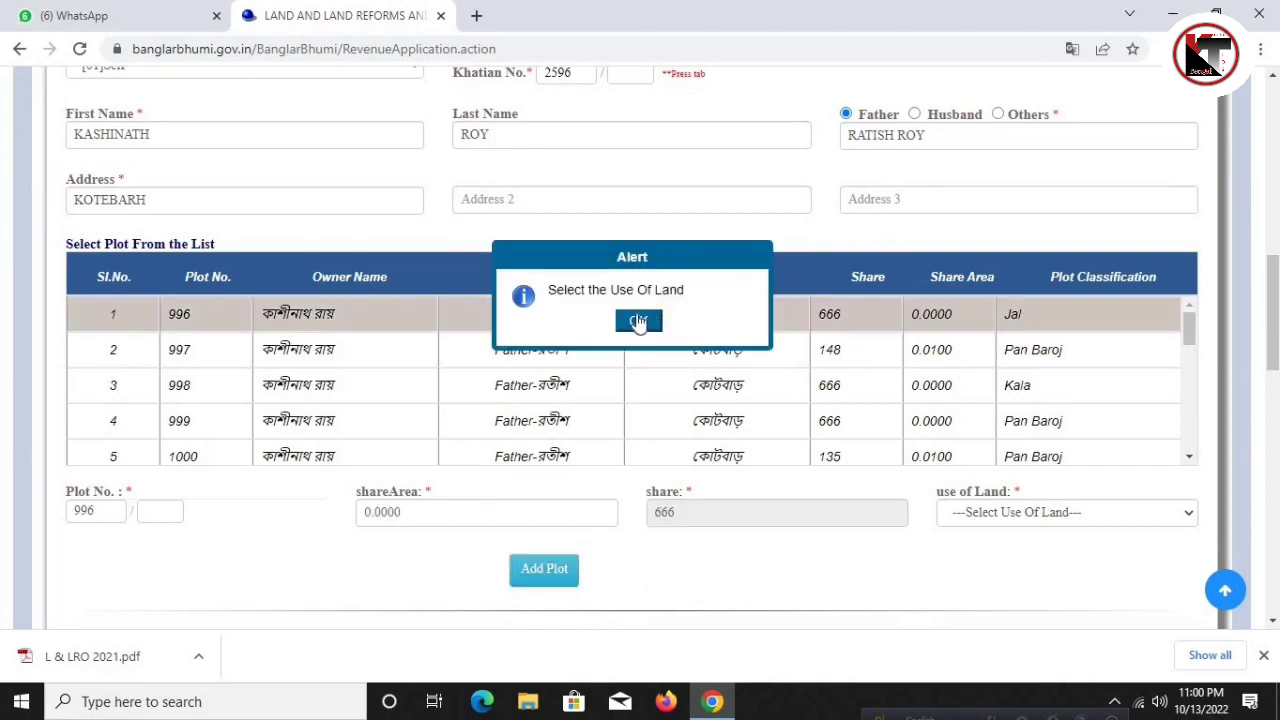
left_click(658, 320)
left_click(1027, 513)
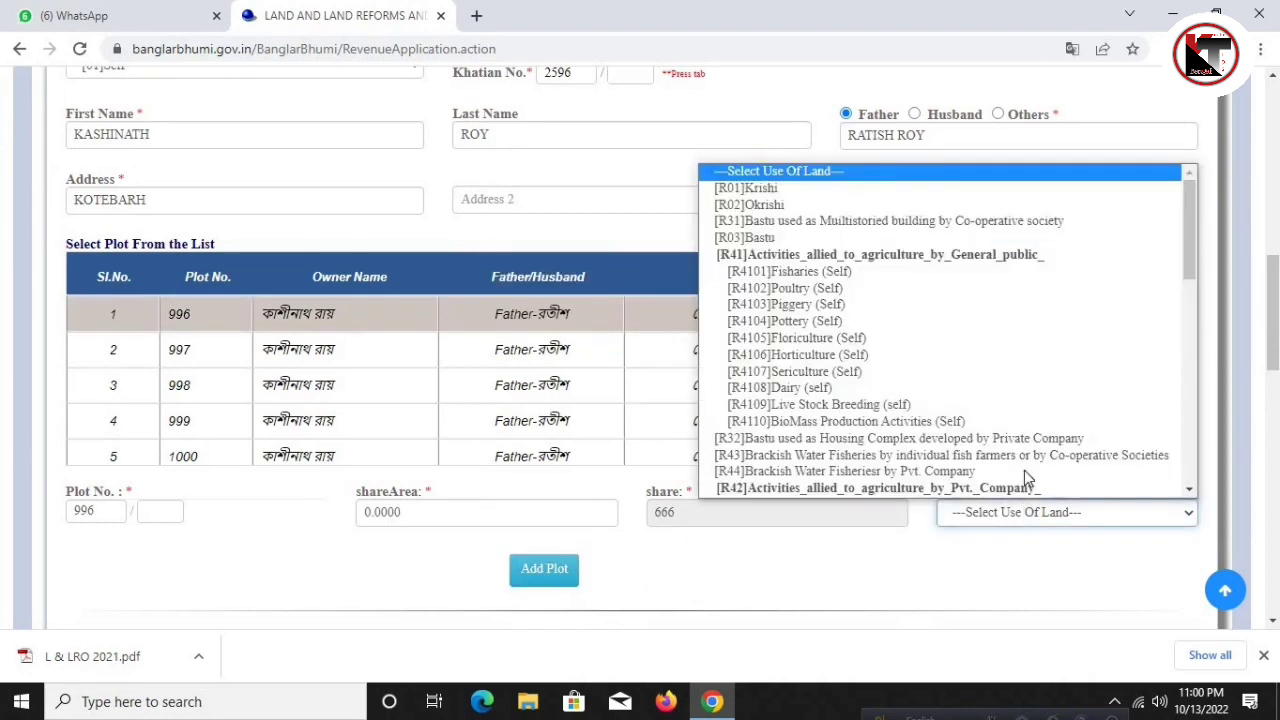
left_click(765, 186)
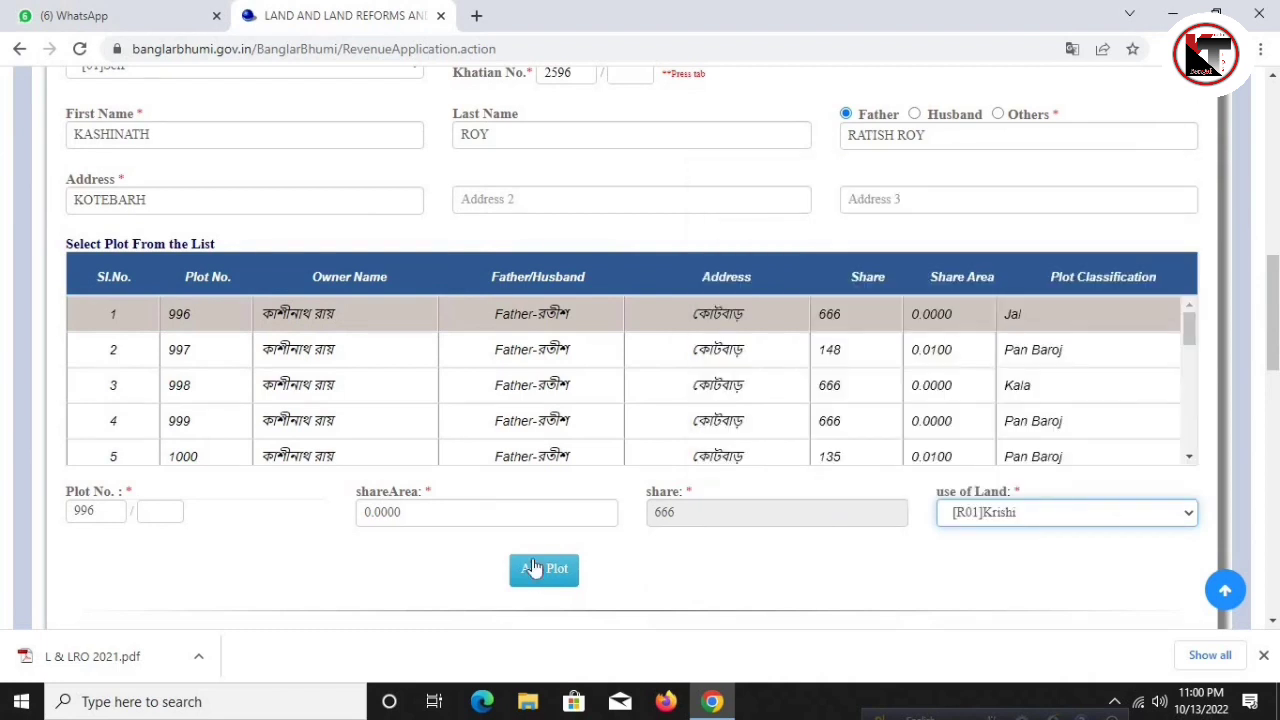
left_click(531, 573)
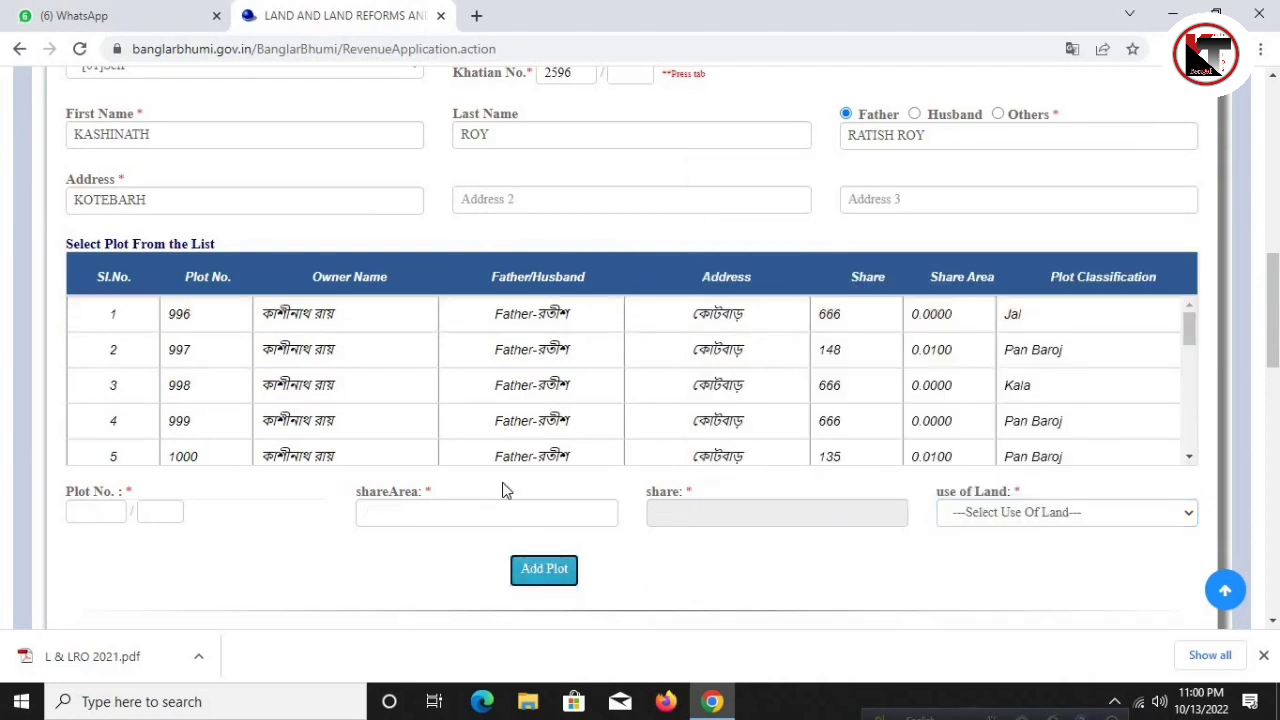
Step: Add plot 997 with land use [R01]Krishi to Plot Details
scroll(557, 449, "down", 2)
scroll(894, 576, "down", 2)
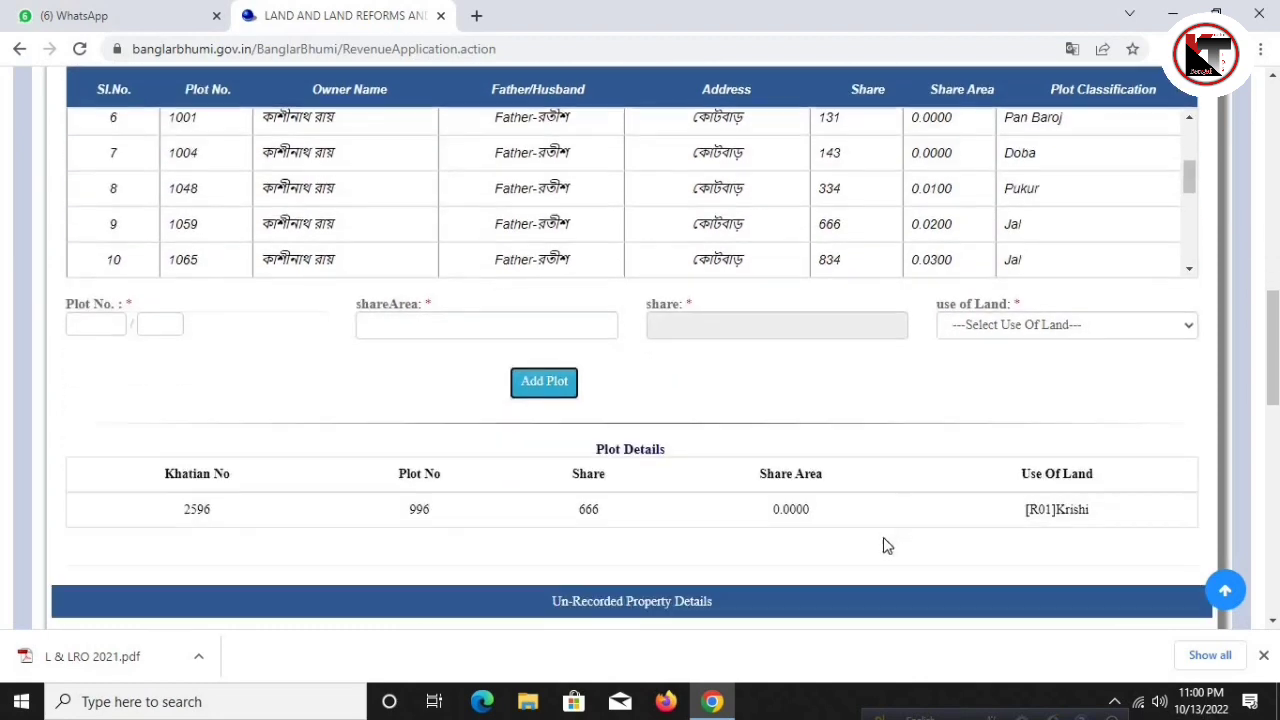
scroll(883, 537, "up", 4)
scroll(223, 423, "up", 2)
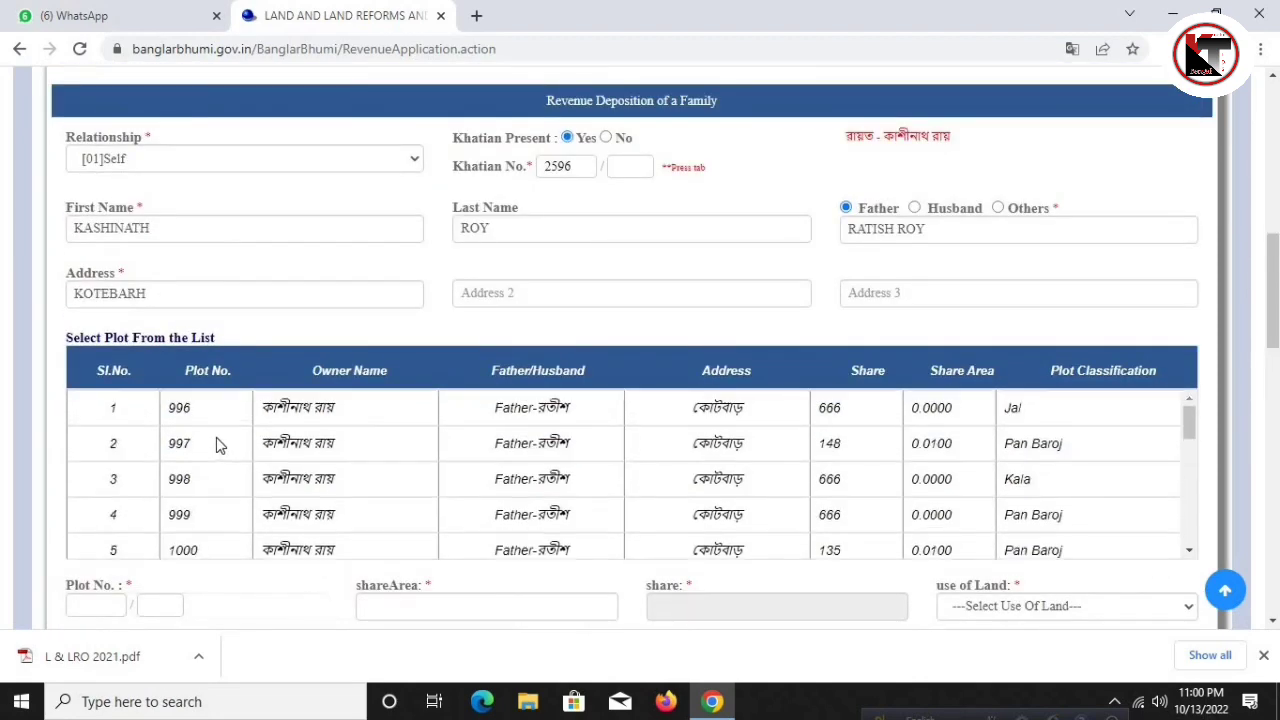
left_click(386, 436)
scroll(1040, 590, "down", 1)
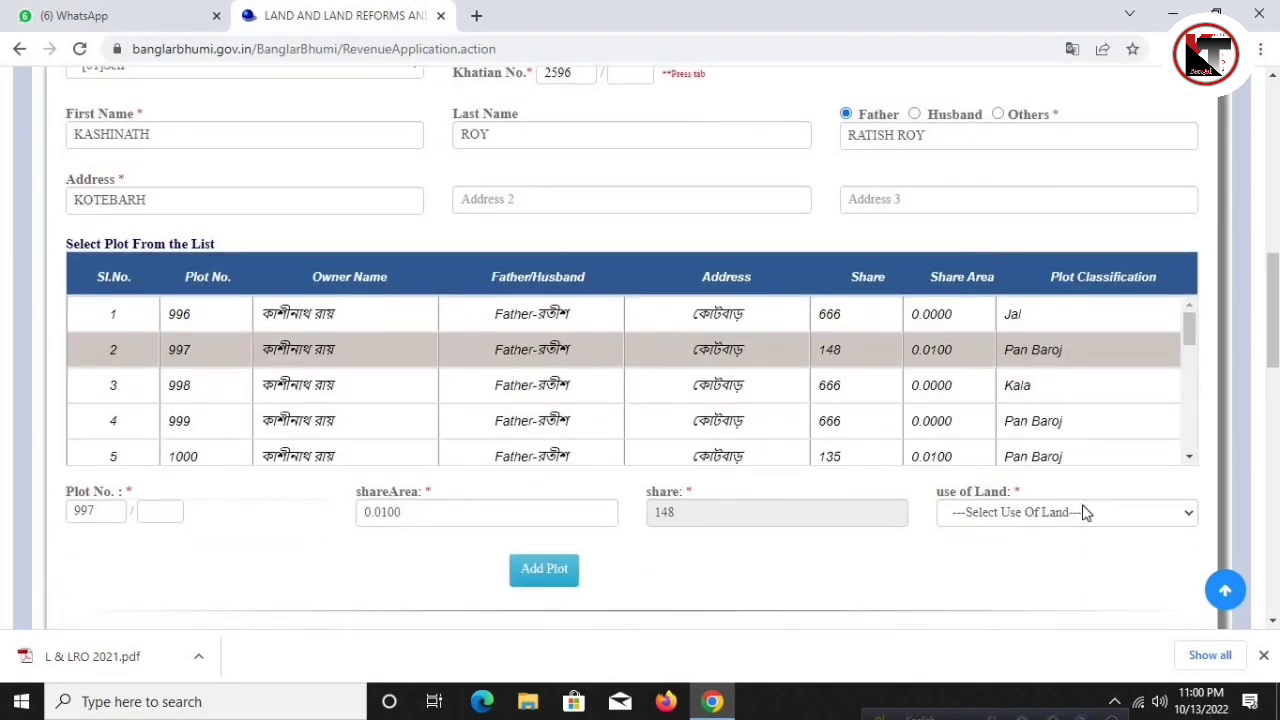
left_click(1087, 512)
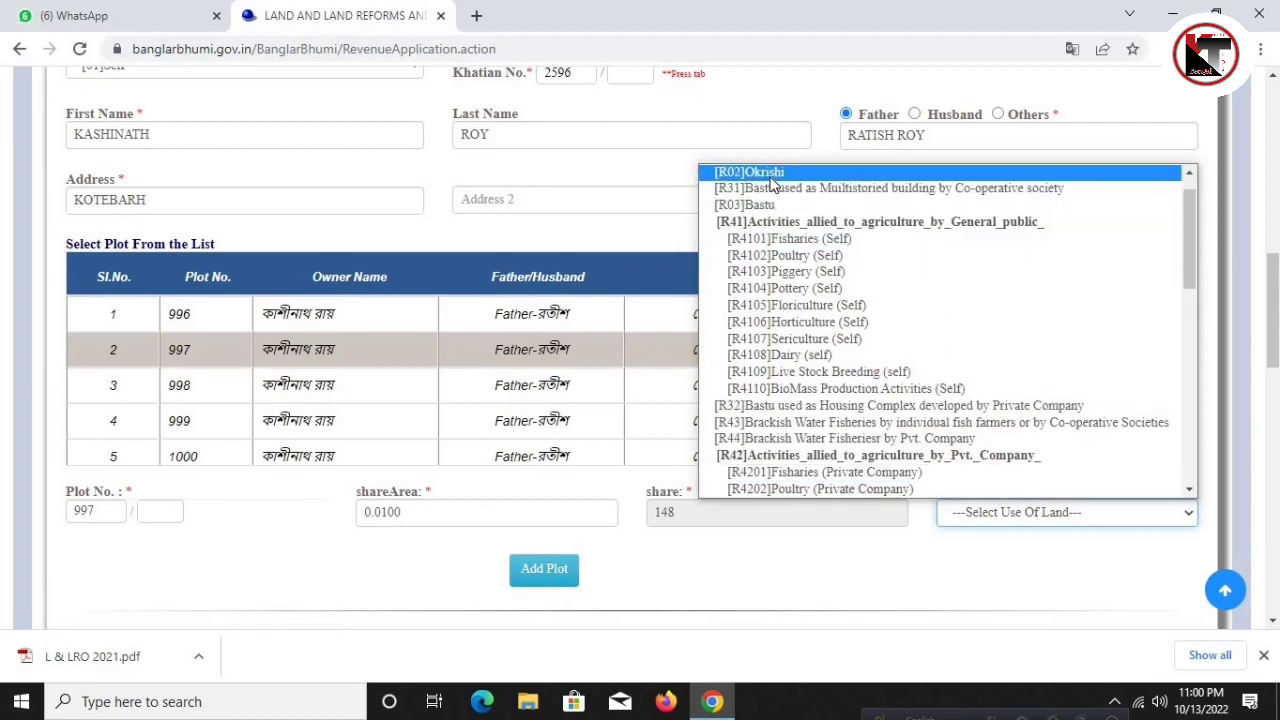
scroll(770, 185, "up", 1)
left_click(770, 187)
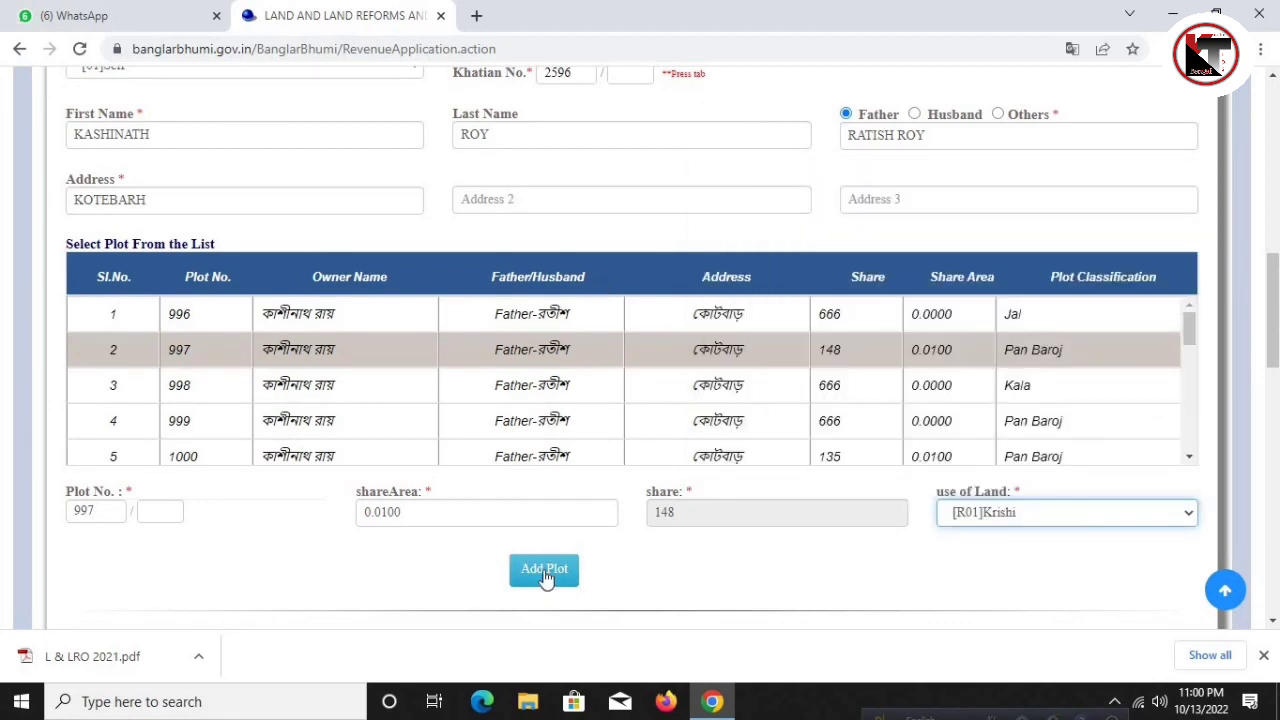
left_click(543, 572)
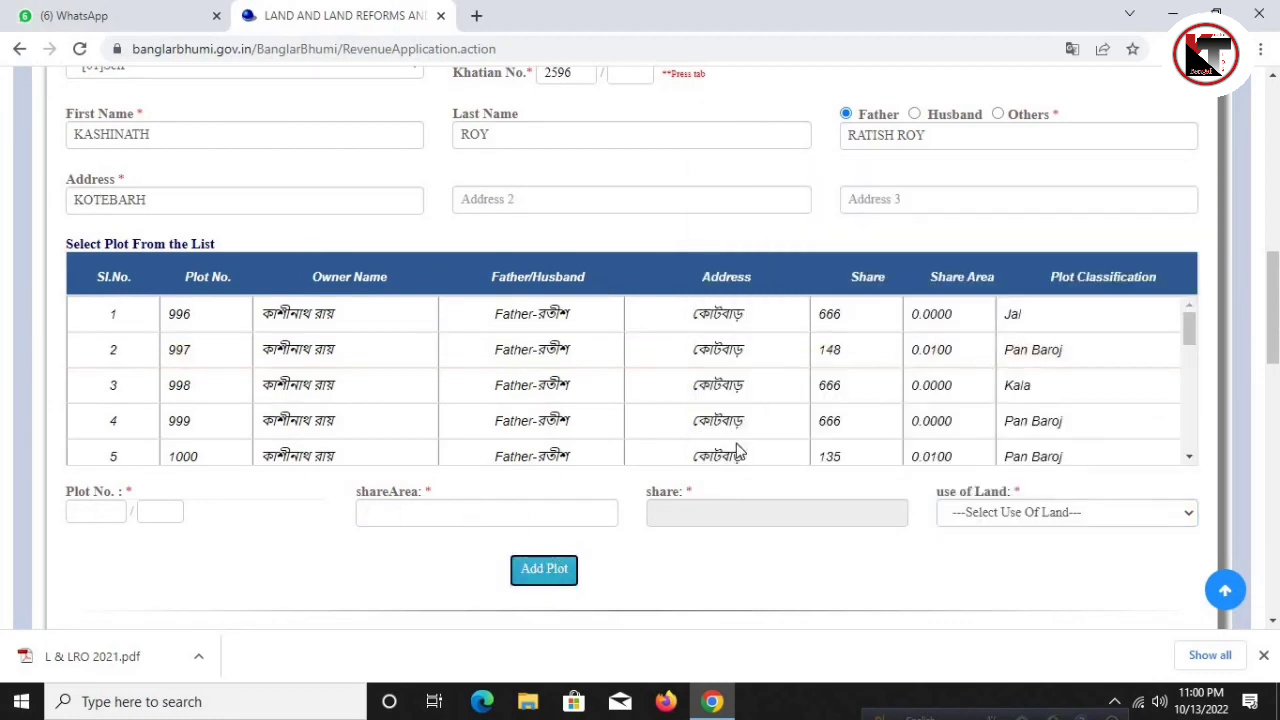
Step: Select plot 998 and set its land use to [R03]Bastu
left_click(348, 396)
left_click(1023, 514)
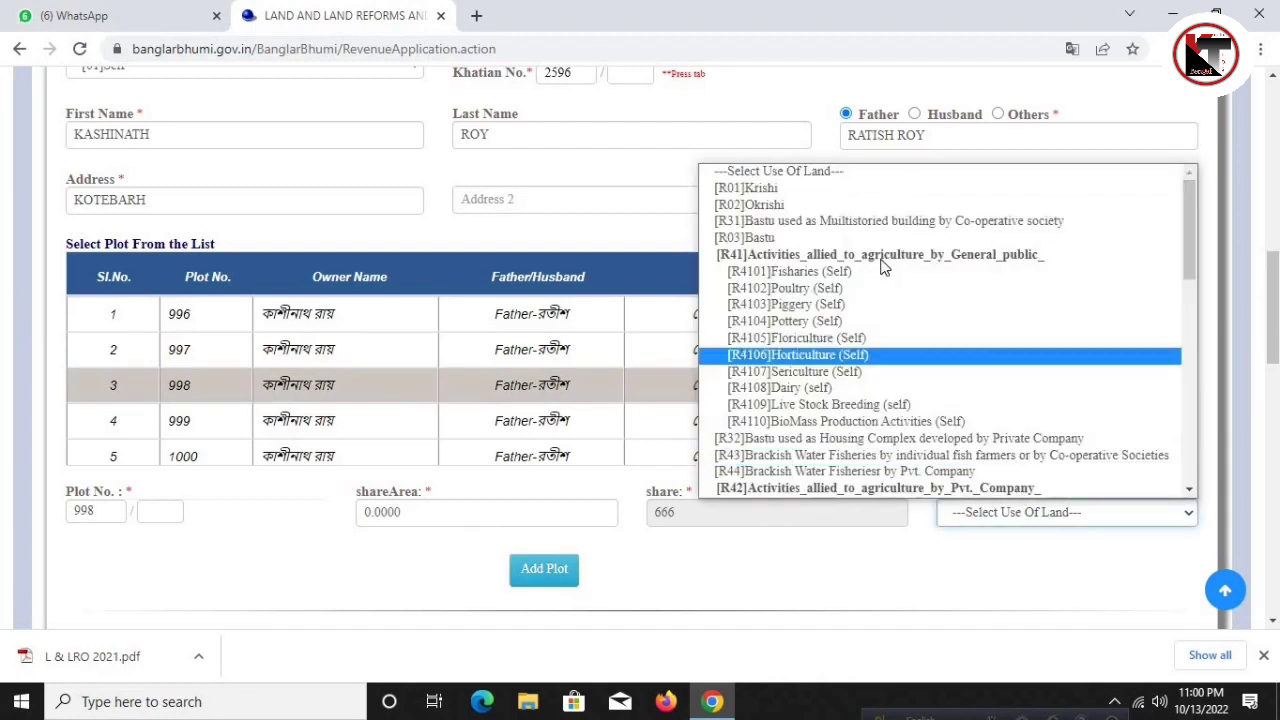
left_click(787, 238)
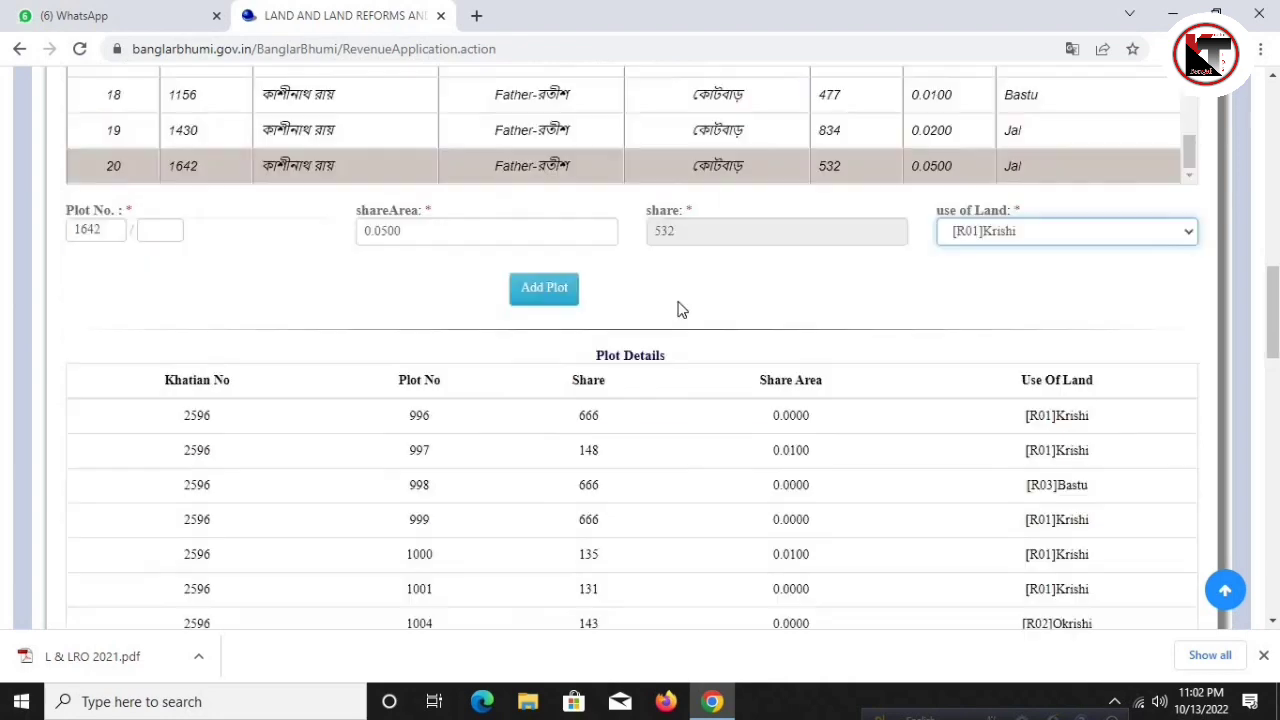
scroll(677, 310, "down", 4)
scroll(677, 310, "down", 4)
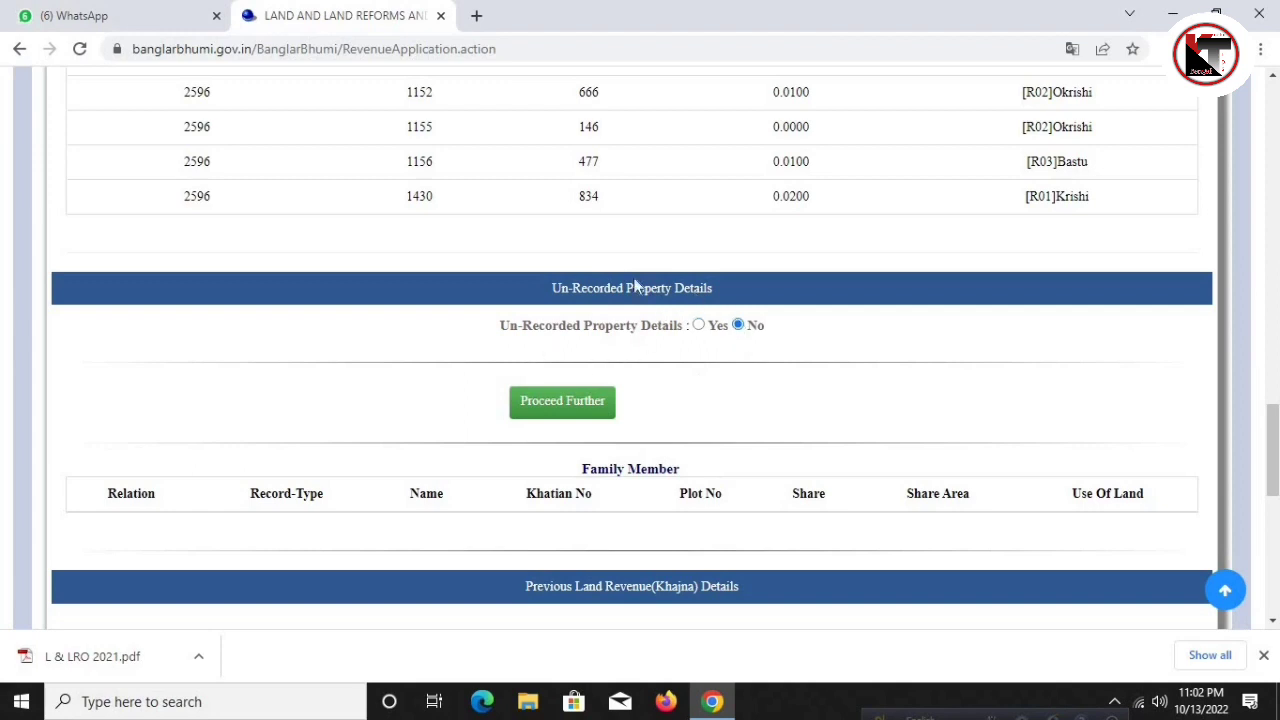
Step: Proceed, declare no family member owns land, and set Last Revenue Paid Upto to 1428
left_click(553, 402)
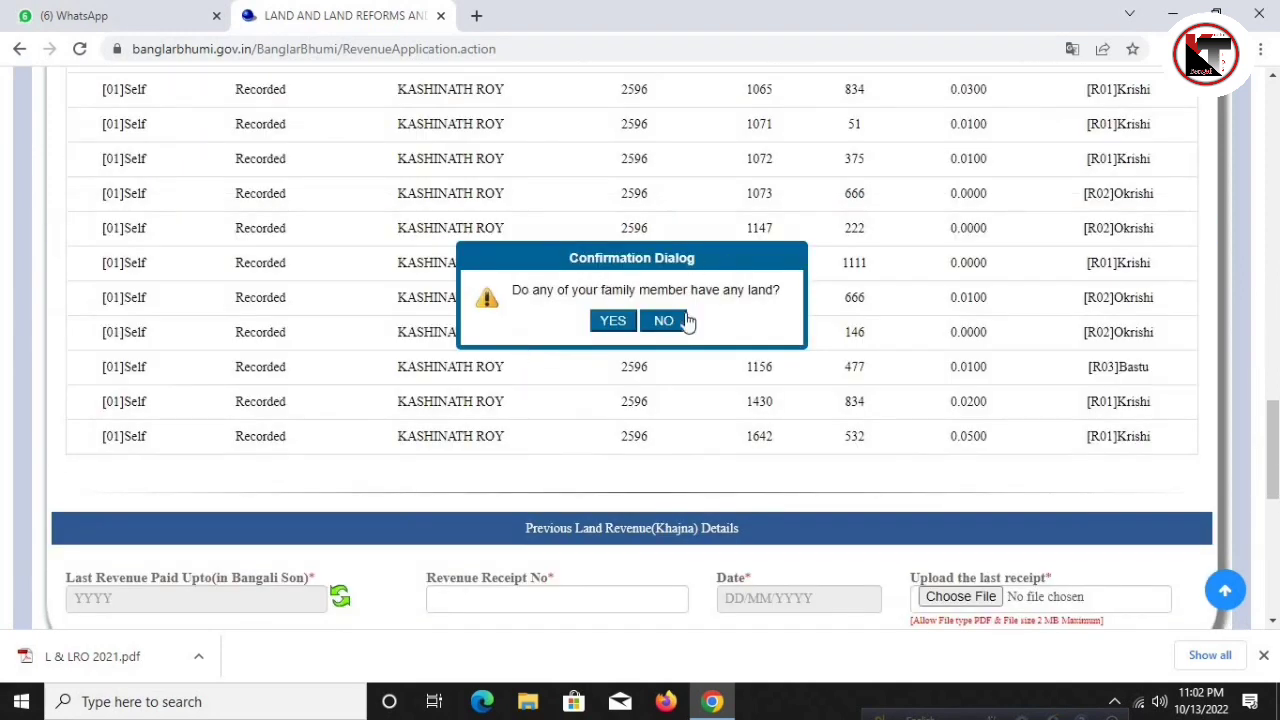
left_click(660, 322)
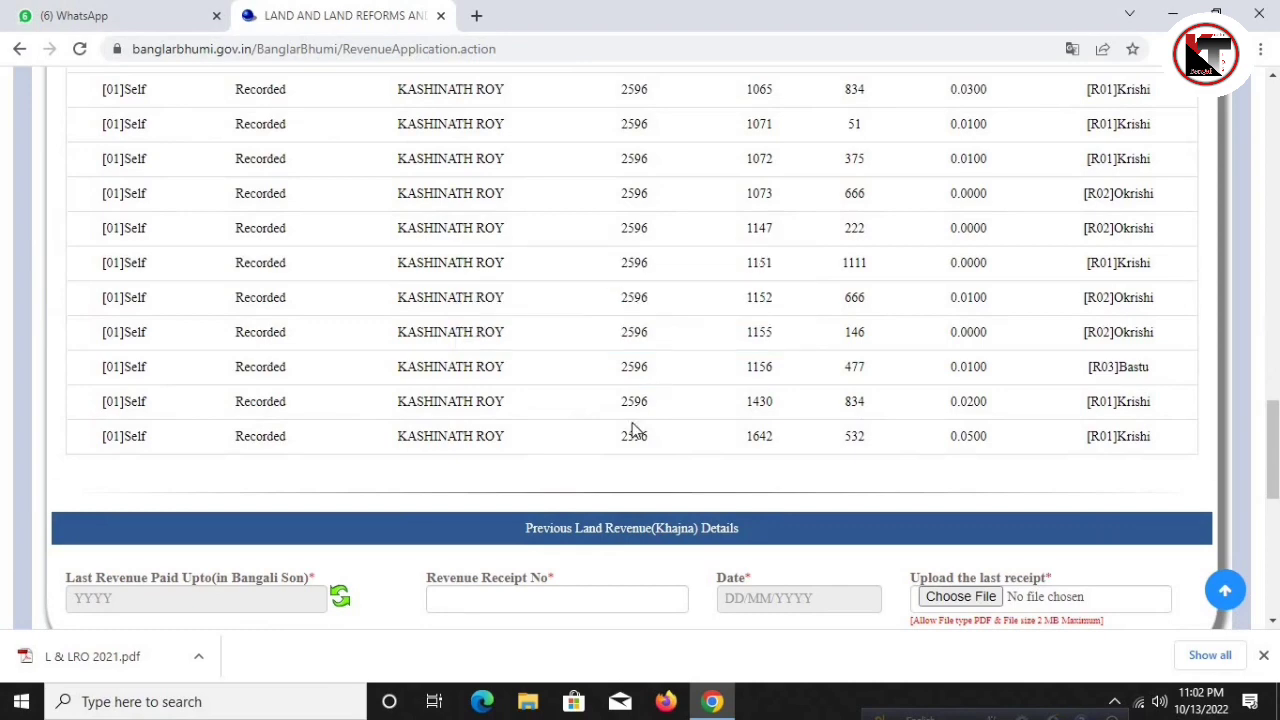
scroll(634, 425, "down", 3)
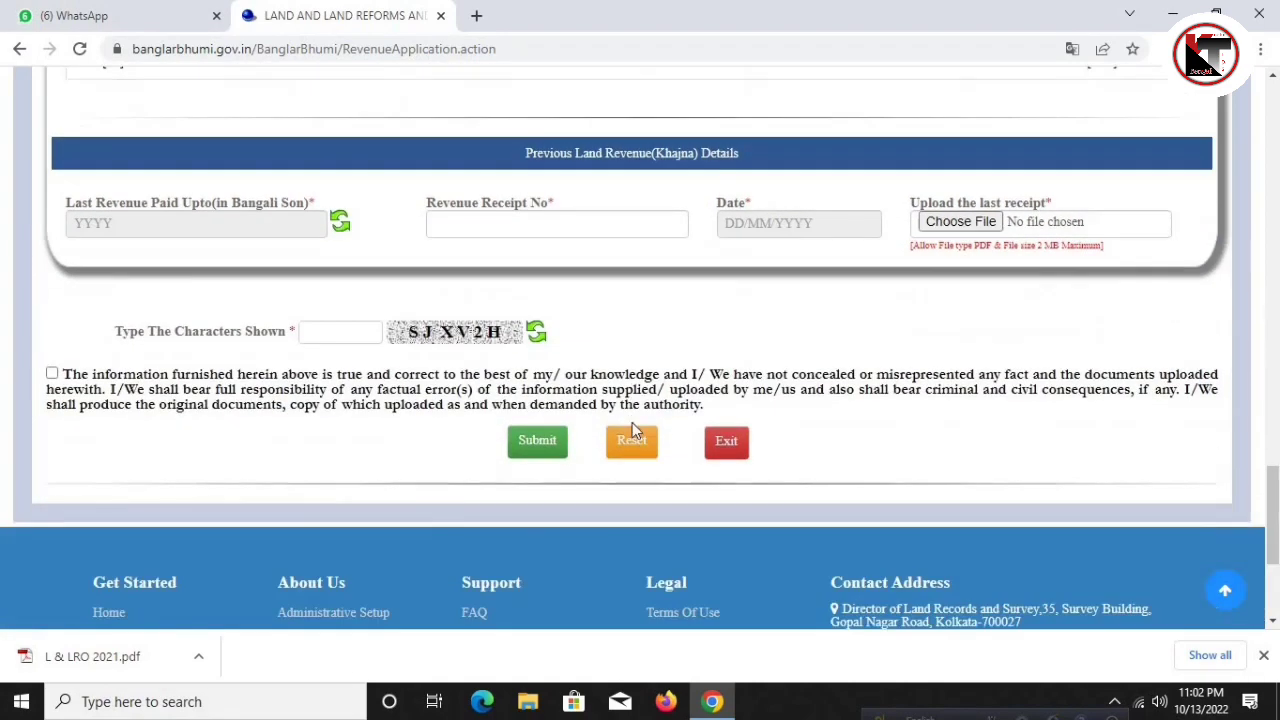
left_click(204, 224)
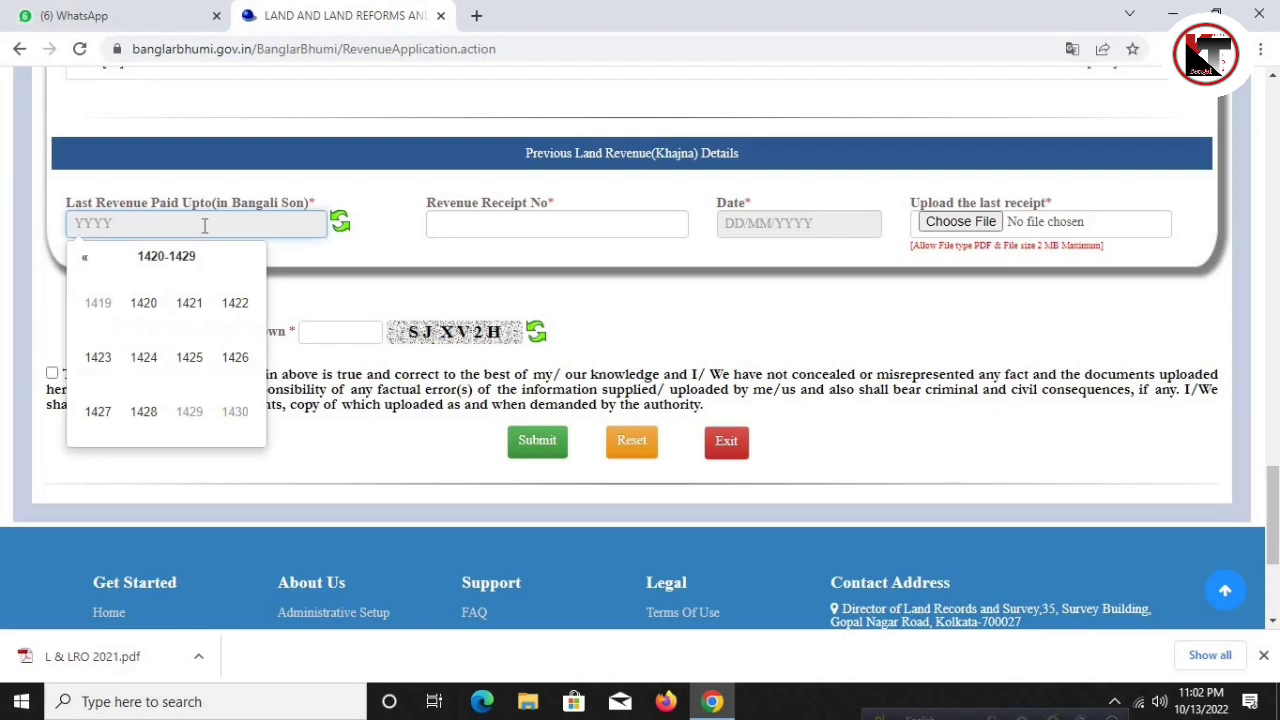
left_click(143, 411)
left_click(476, 220)
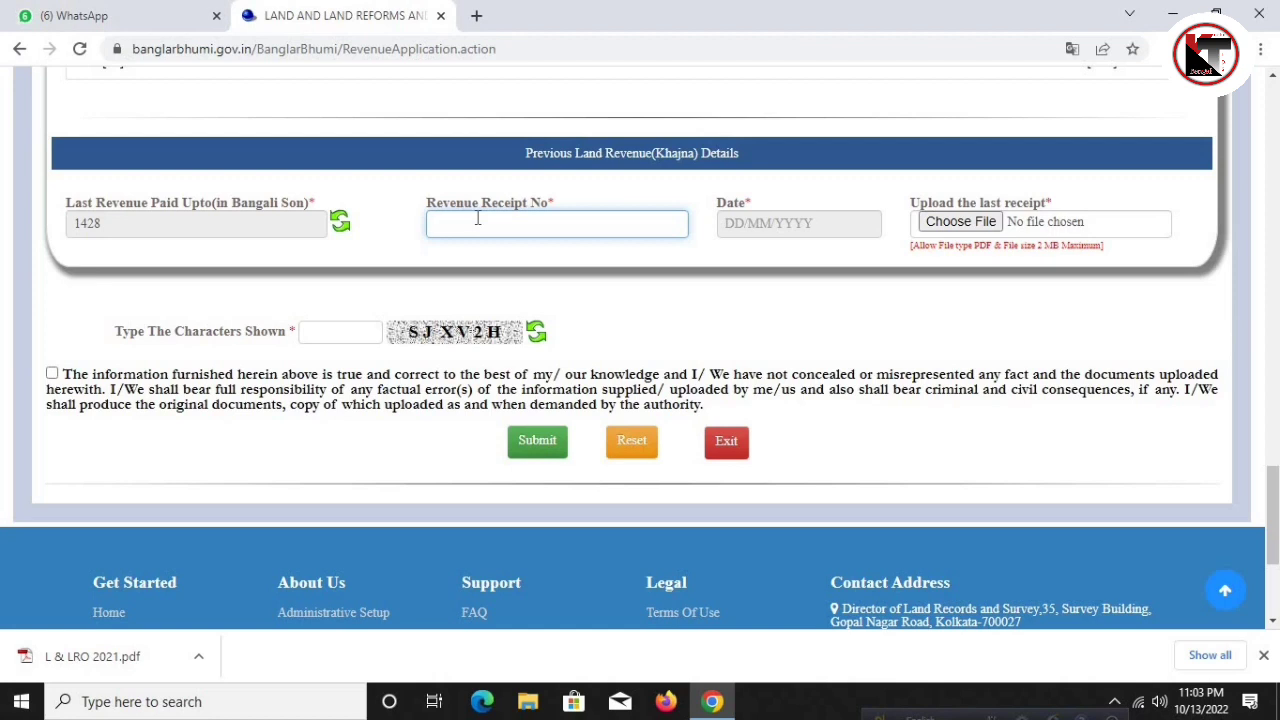
Step: Enter the revenue receipt number and set the receipt date to 28/06/2021
left_click(751, 223)
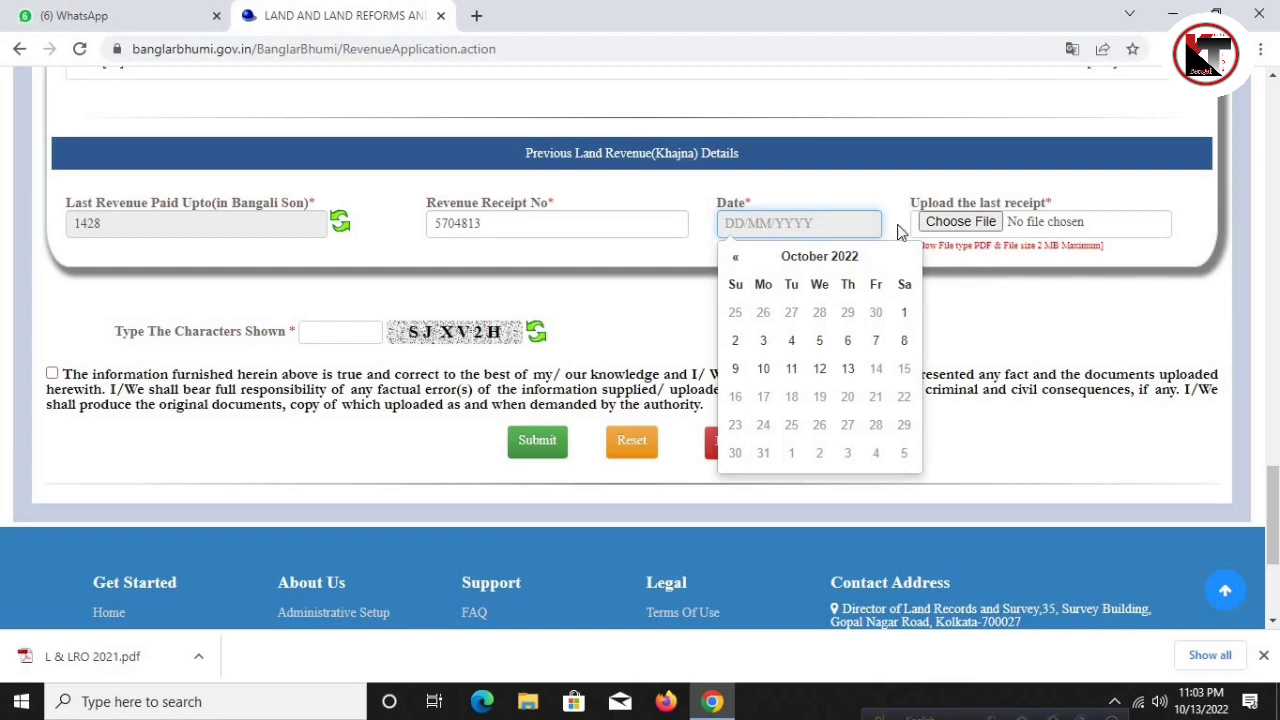
left_click(810, 257)
left_click(808, 260)
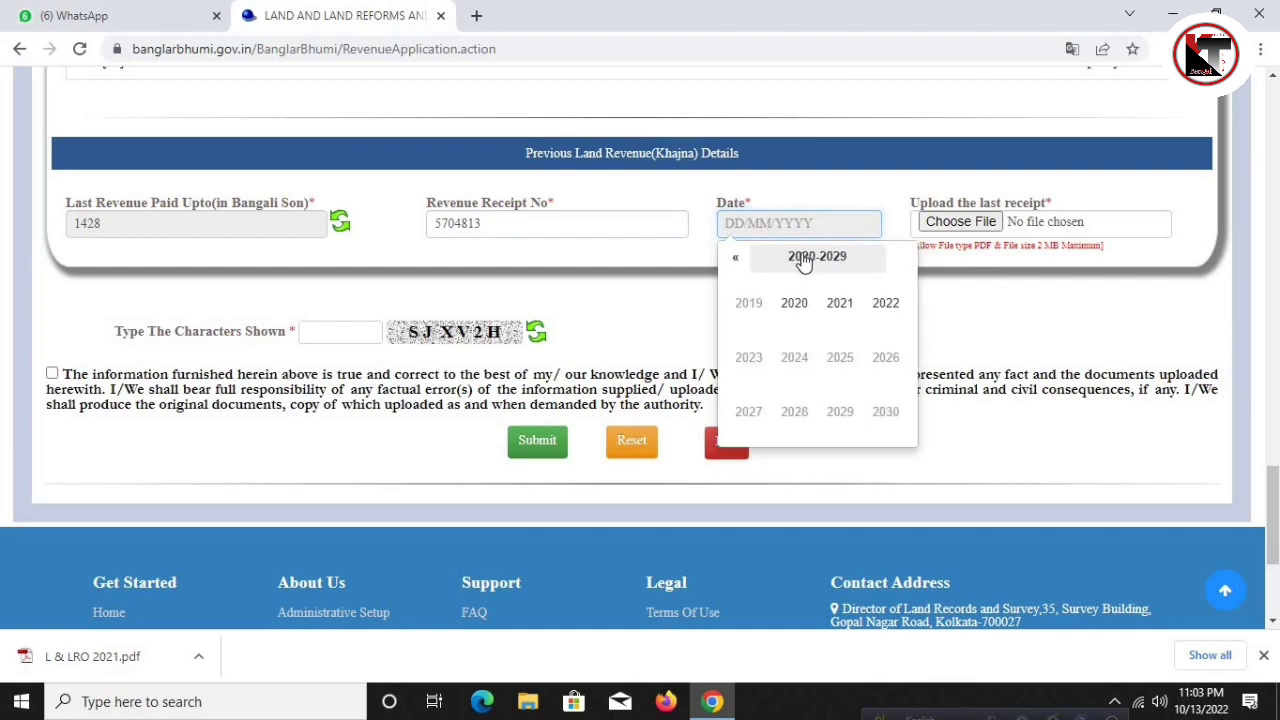
left_click(840, 307)
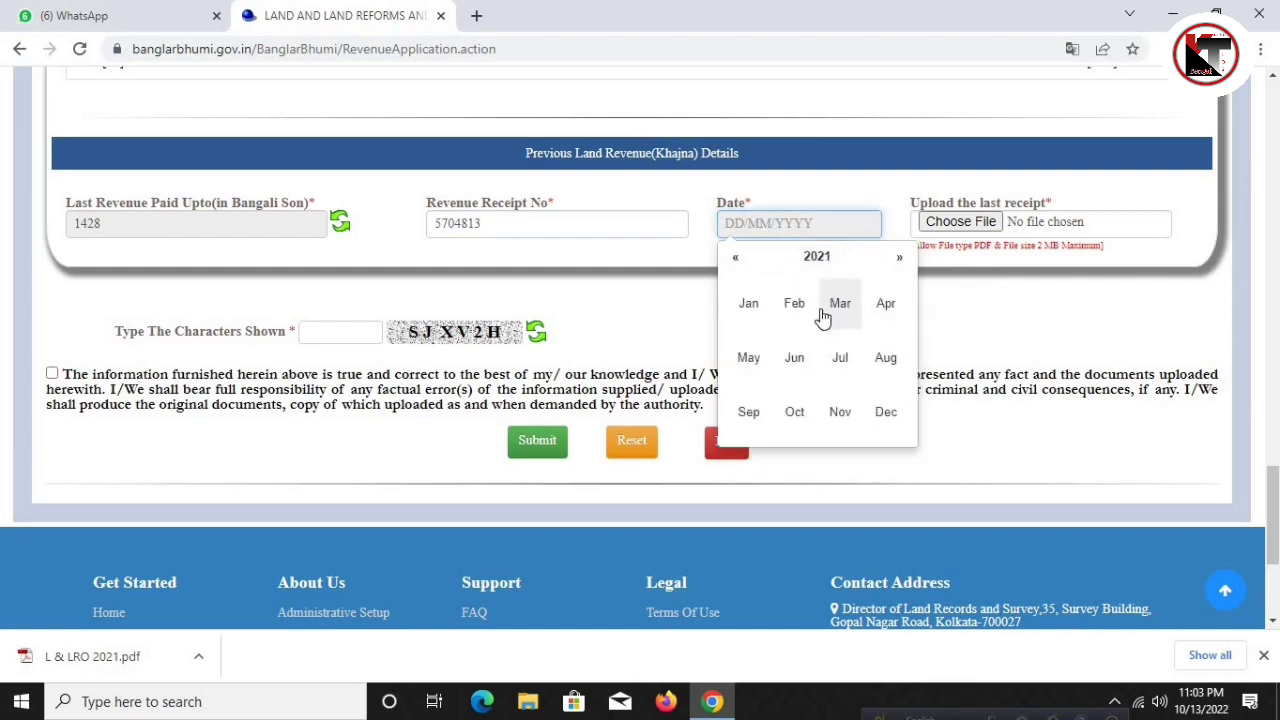
left_click(792, 360)
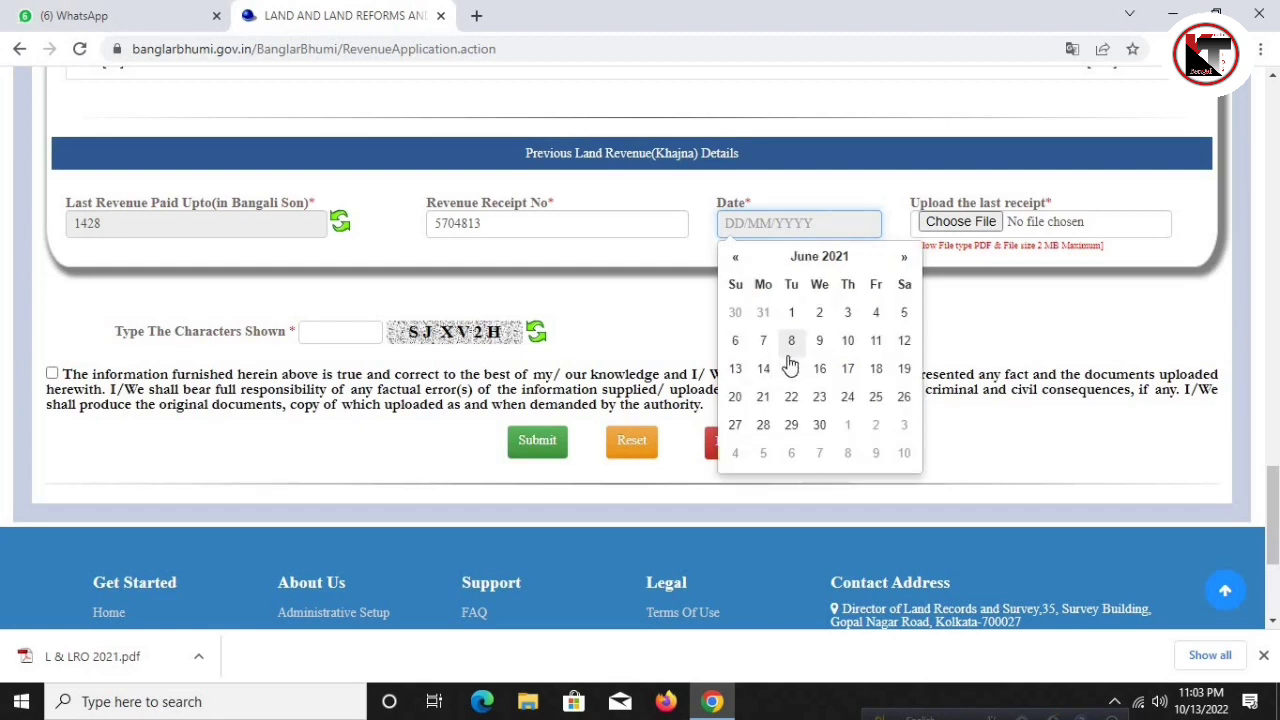
left_click(763, 424)
Step: Upload L & LRO 2021.pdf as the last receipt
left_click(988, 221)
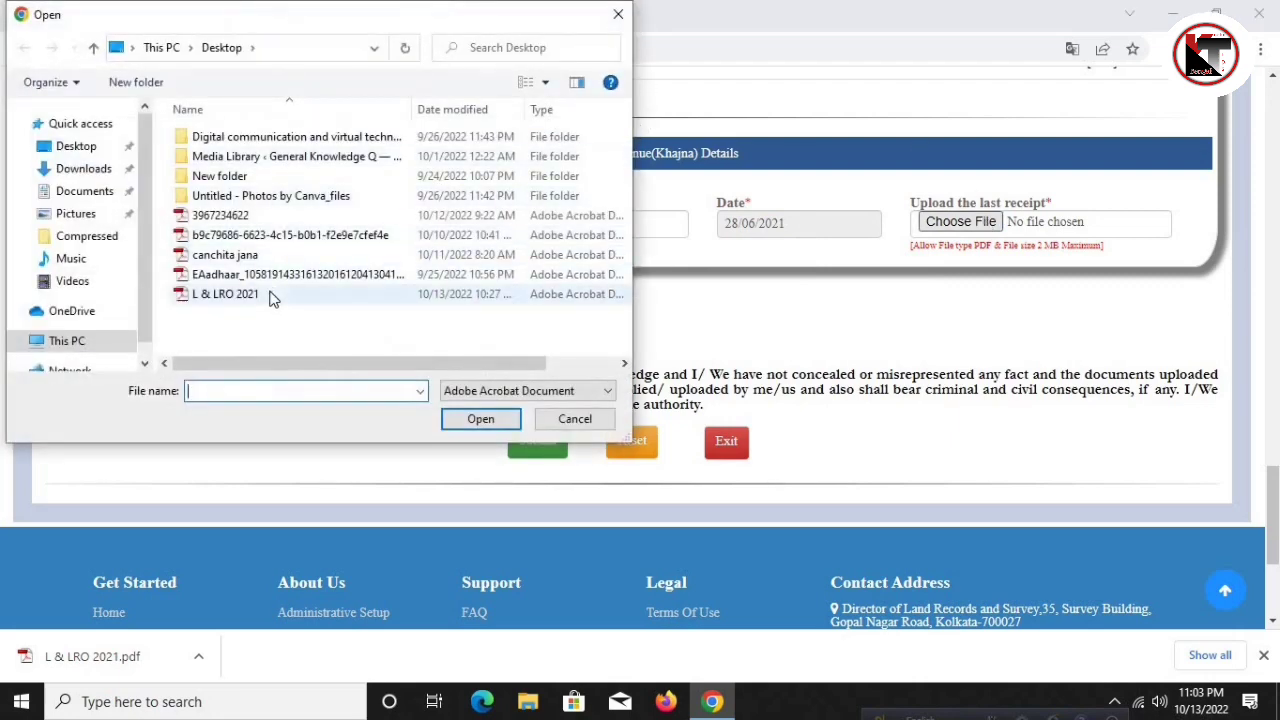
left_click(268, 294)
left_click(481, 419)
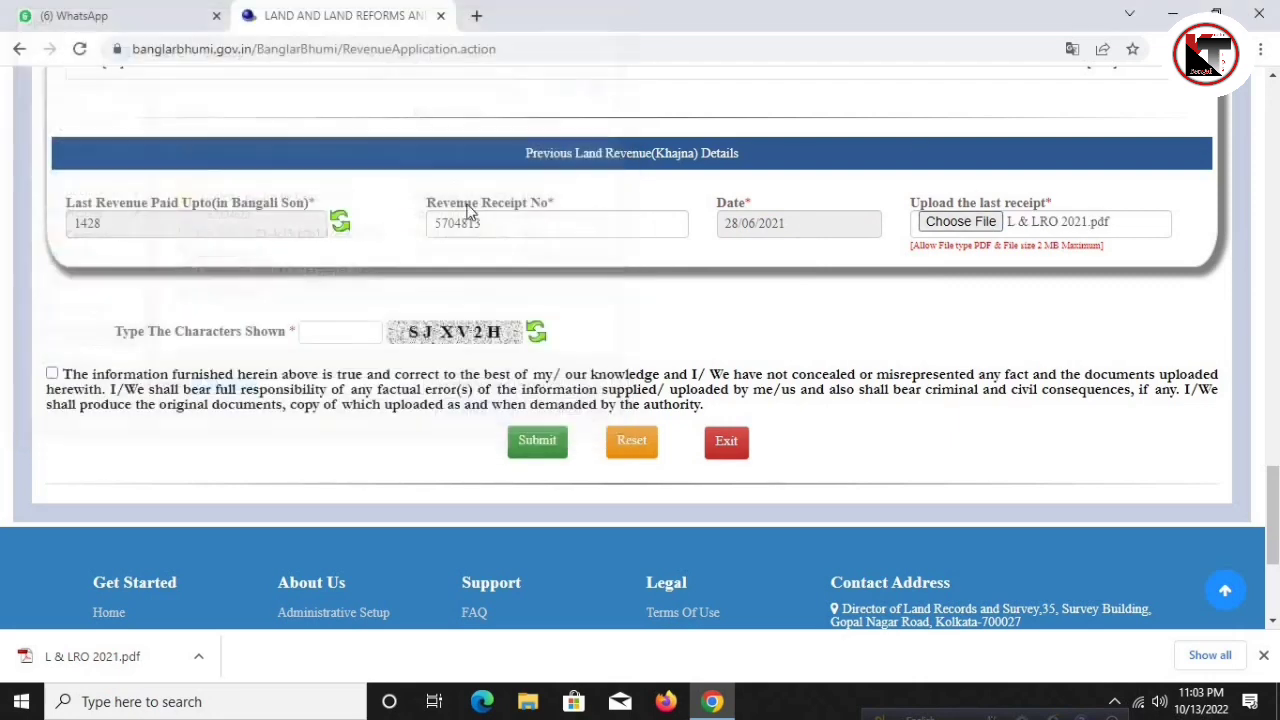
left_click(342, 334)
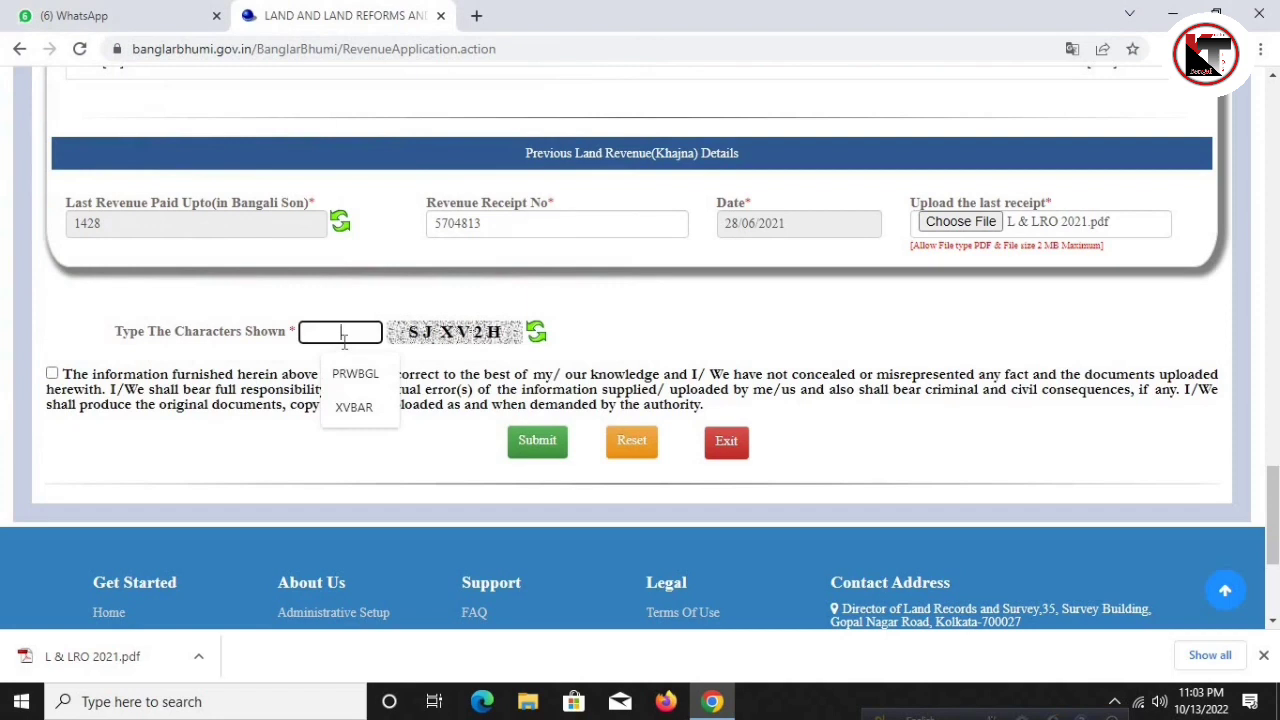
Step: Enter the captcha, accept the declaration, confirm YES and submit the application
type("S")
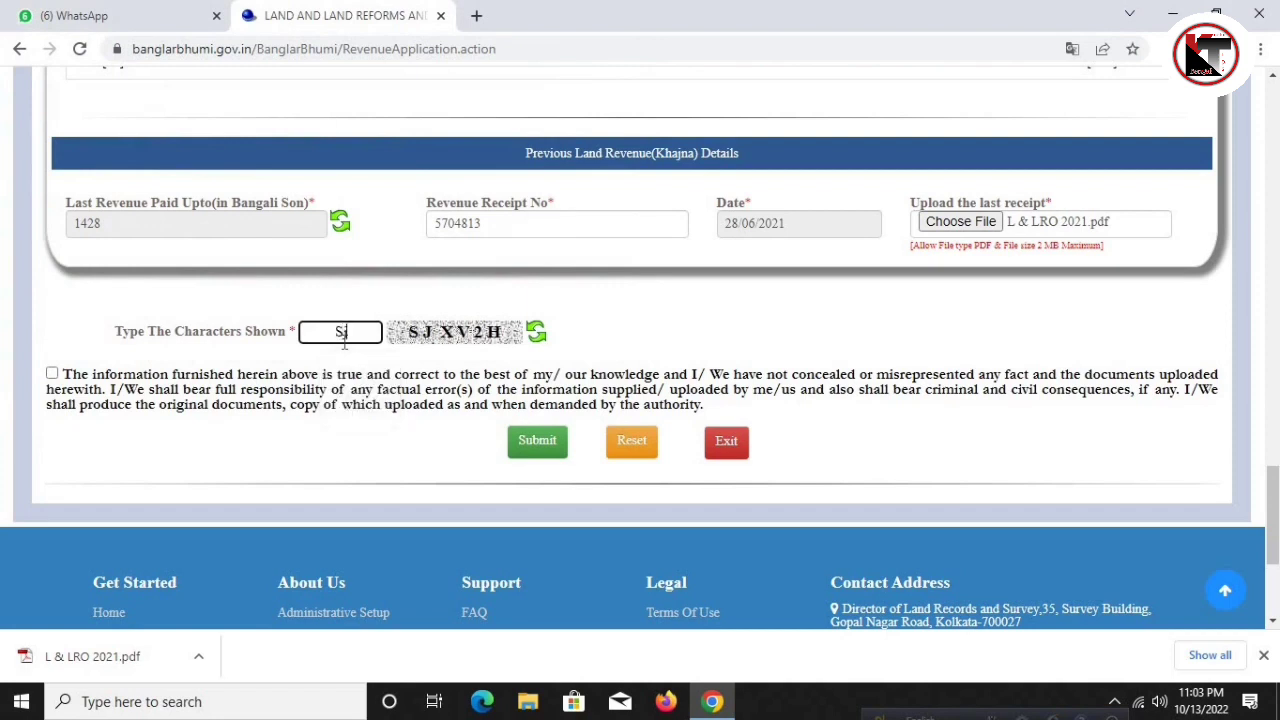
type("jxv2h")
key("BackSpace")
key("BackSpace")
key("BackSpace")
key("BackSpace")
key("BackSpace")
key("BackSpace")
type("SJXV2H")
left_click(52, 373)
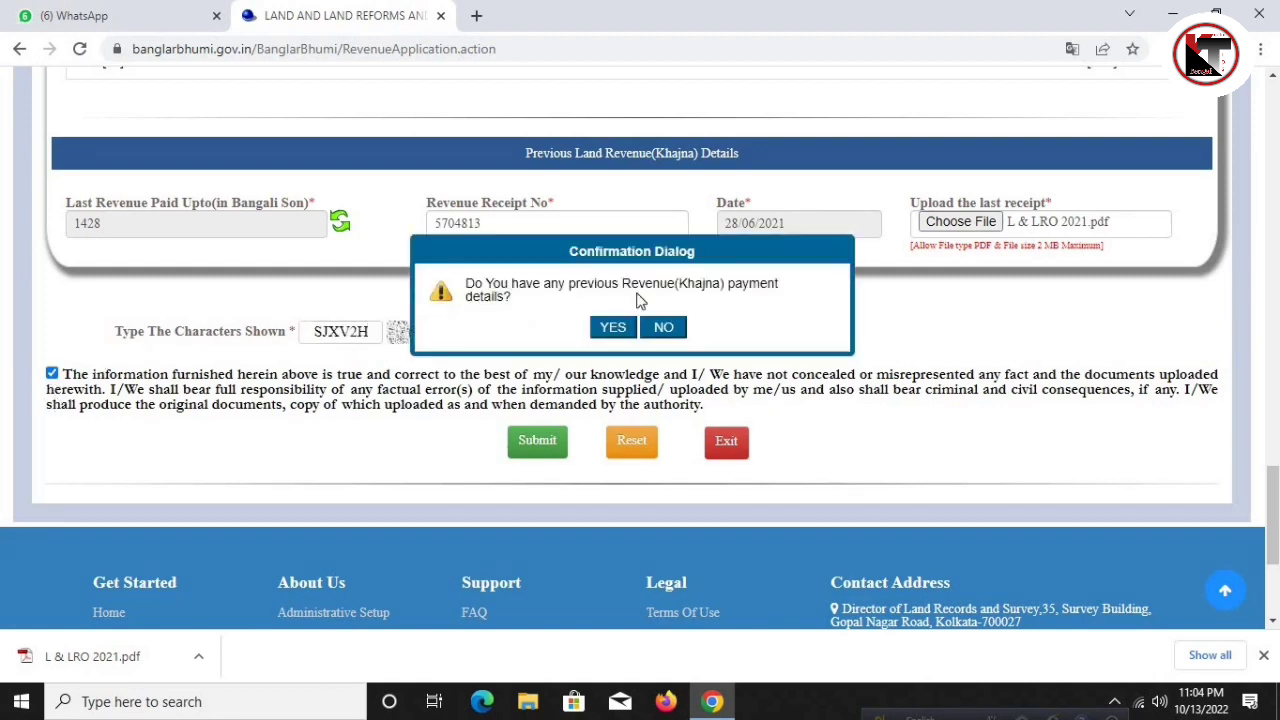
left_click(614, 327)
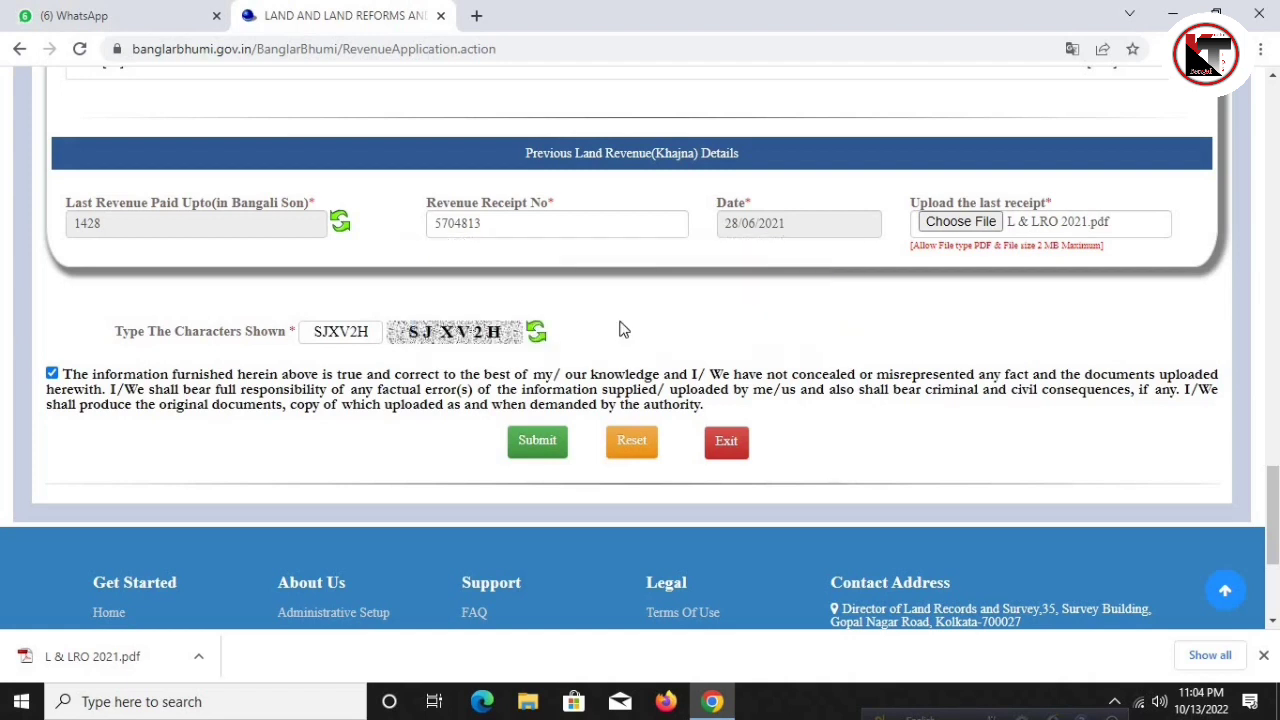
left_click(556, 447)
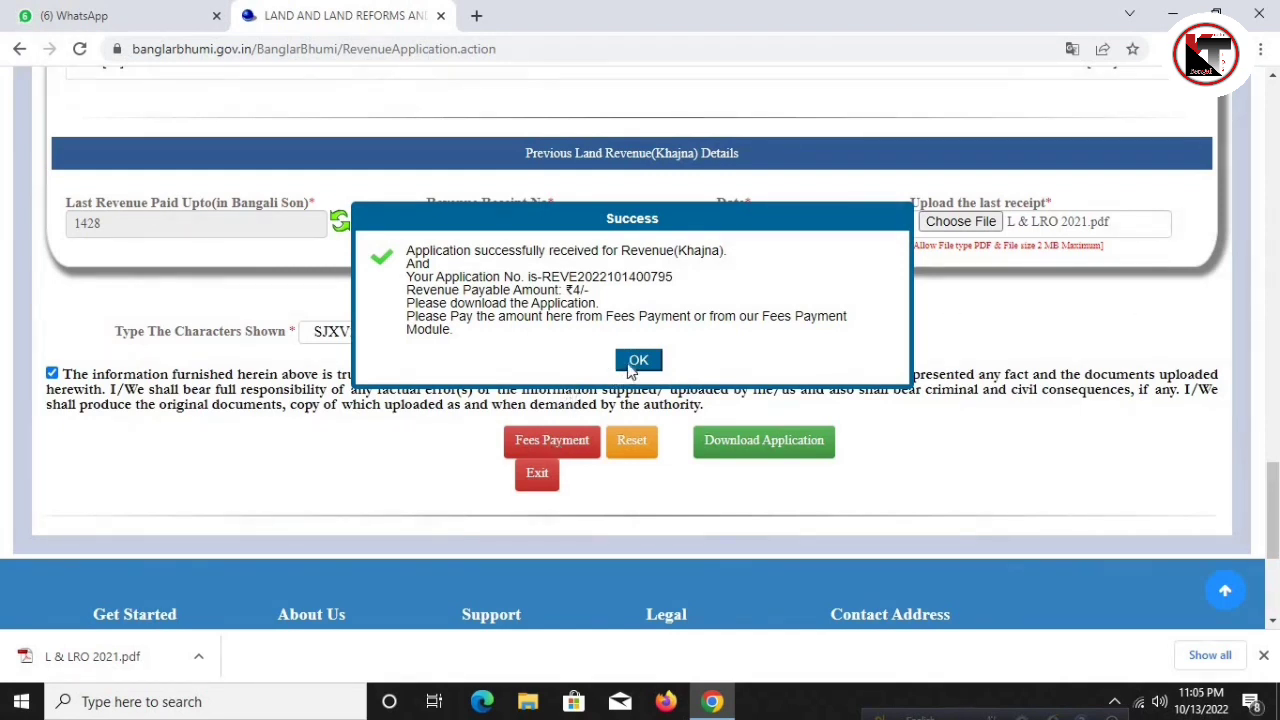
Step: Open Fees Payment, close the disclaimer, and view the fee details with the captcha
left_click(636, 362)
left_click(532, 443)
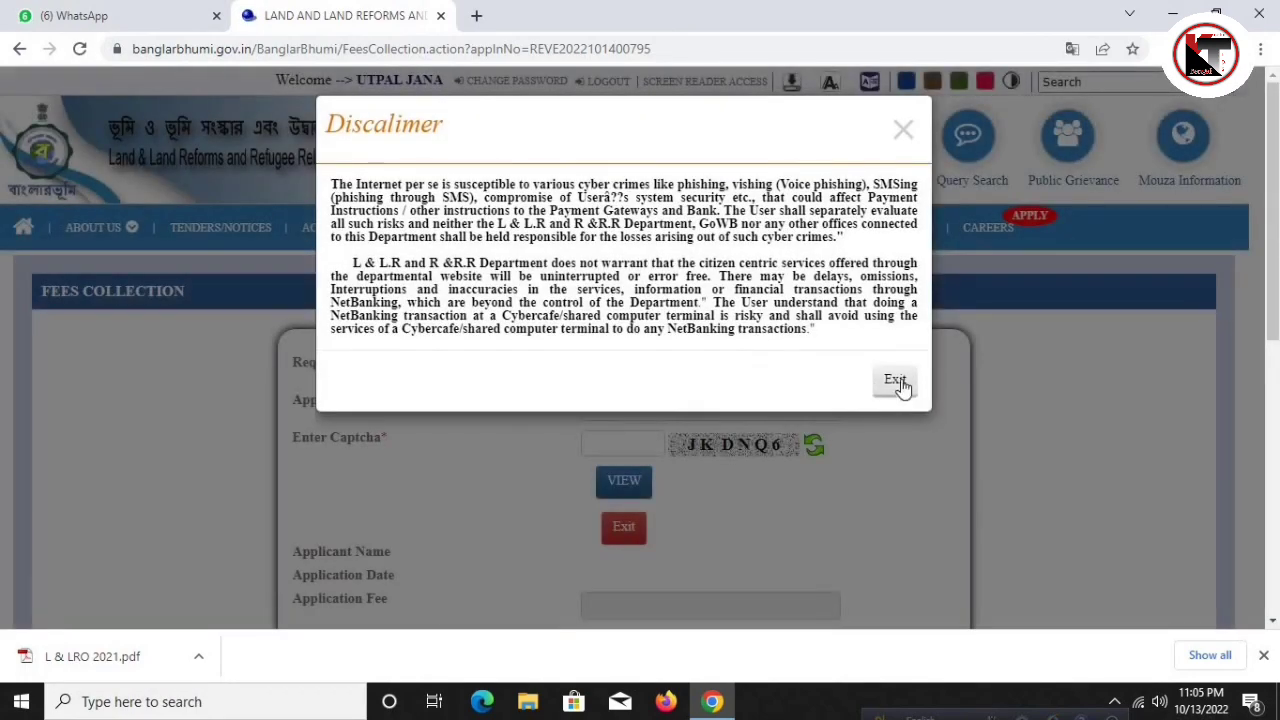
left_click(895, 382)
scroll(698, 435, "down", 1)
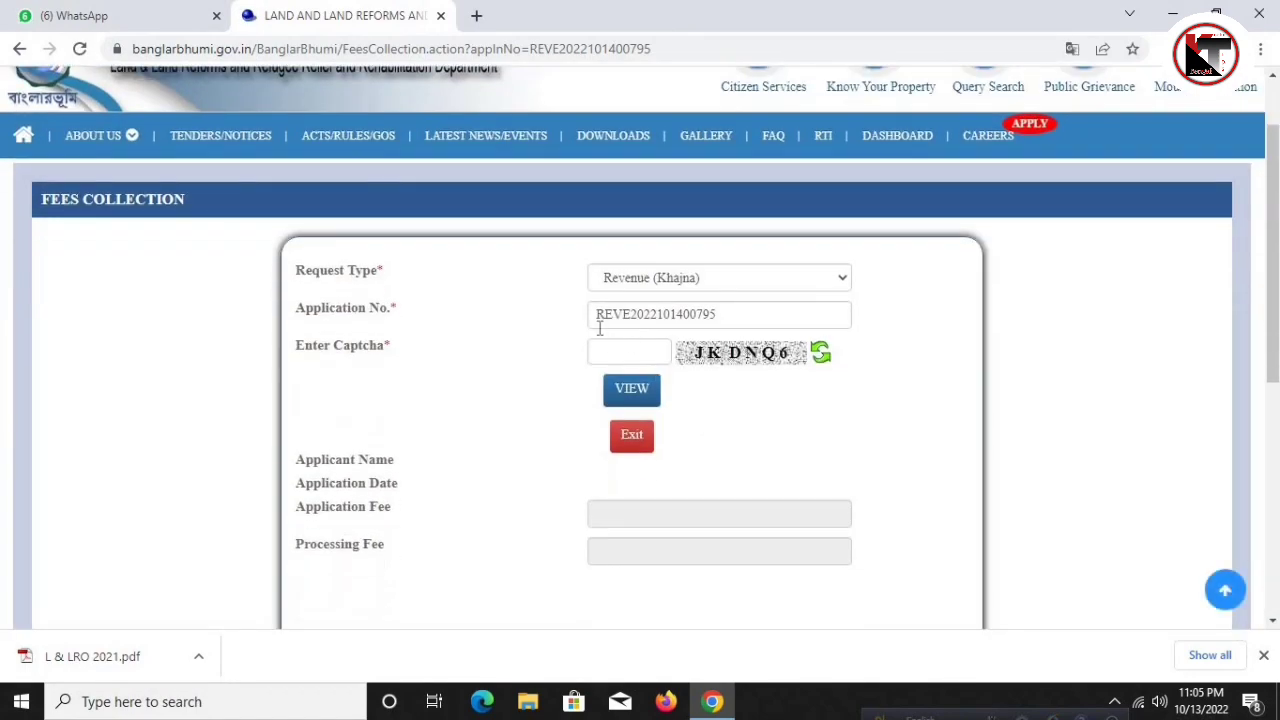
left_click(608, 351)
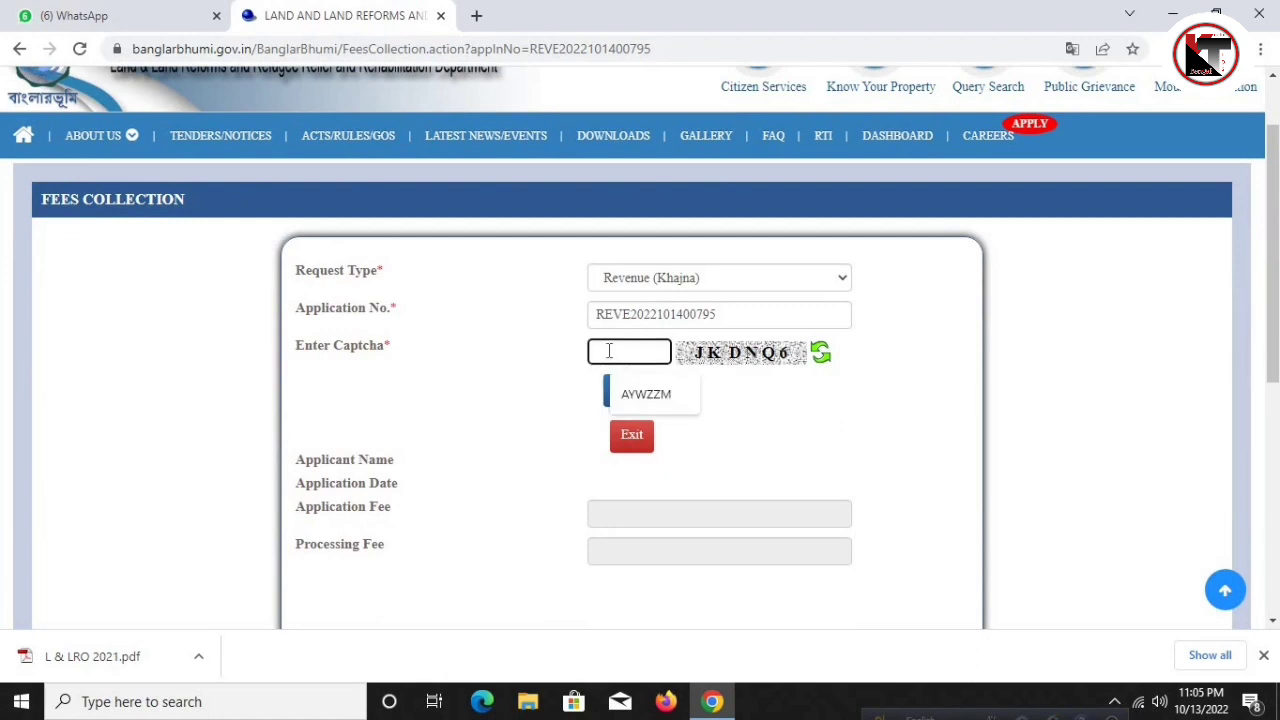
type("JK")
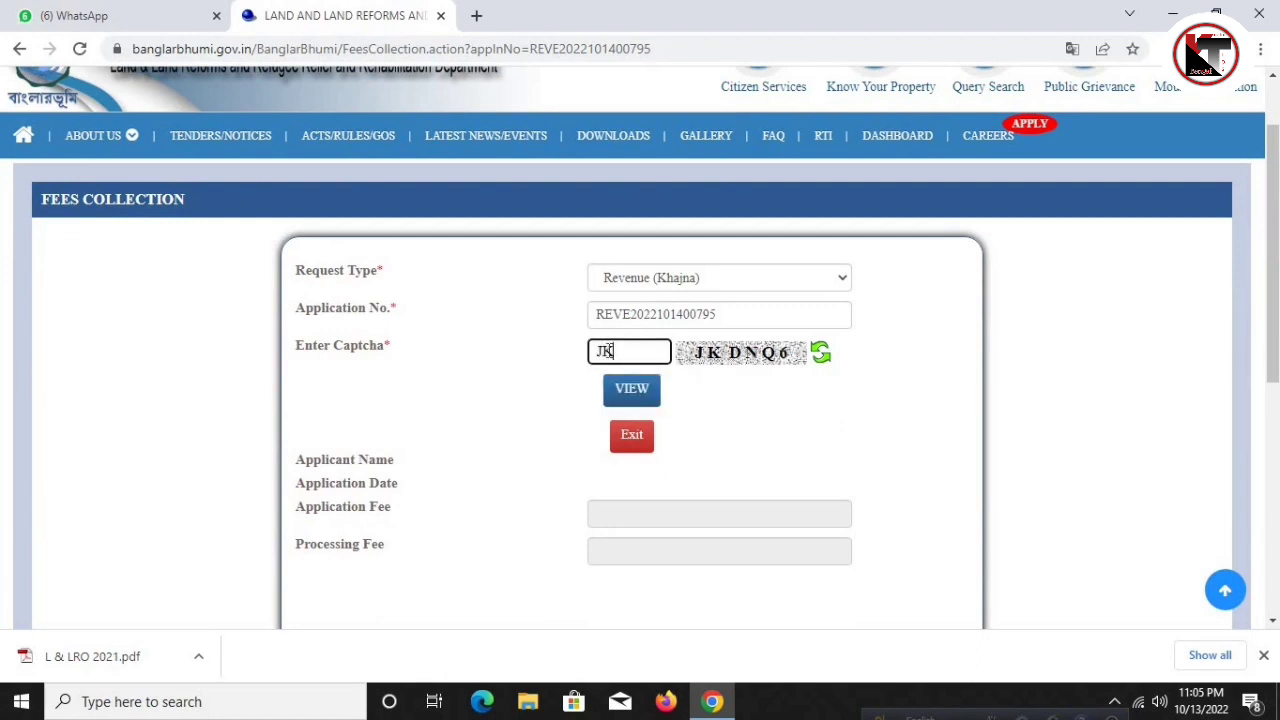
type("DNQ6")
left_click(634, 396)
Step: Choose netBanking and continue to the GRIPS payment page for the ₹4 fee
scroll(717, 544, "down", 2)
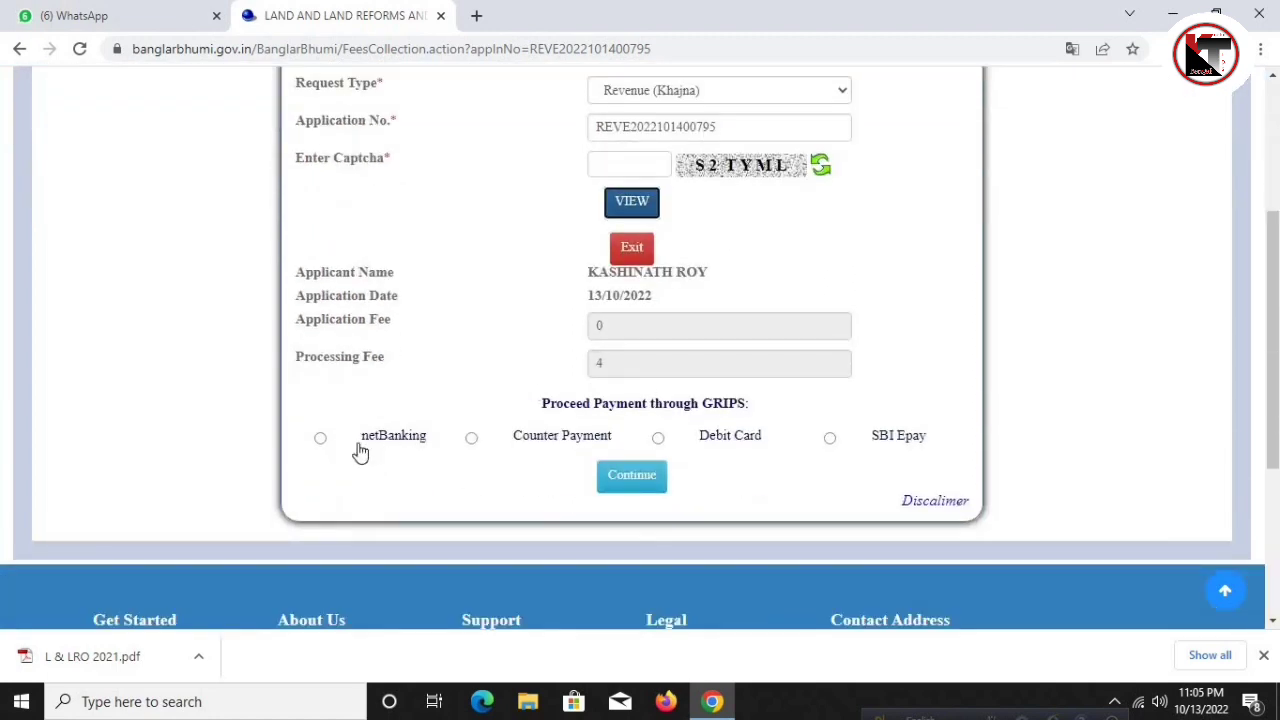
left_click(320, 440)
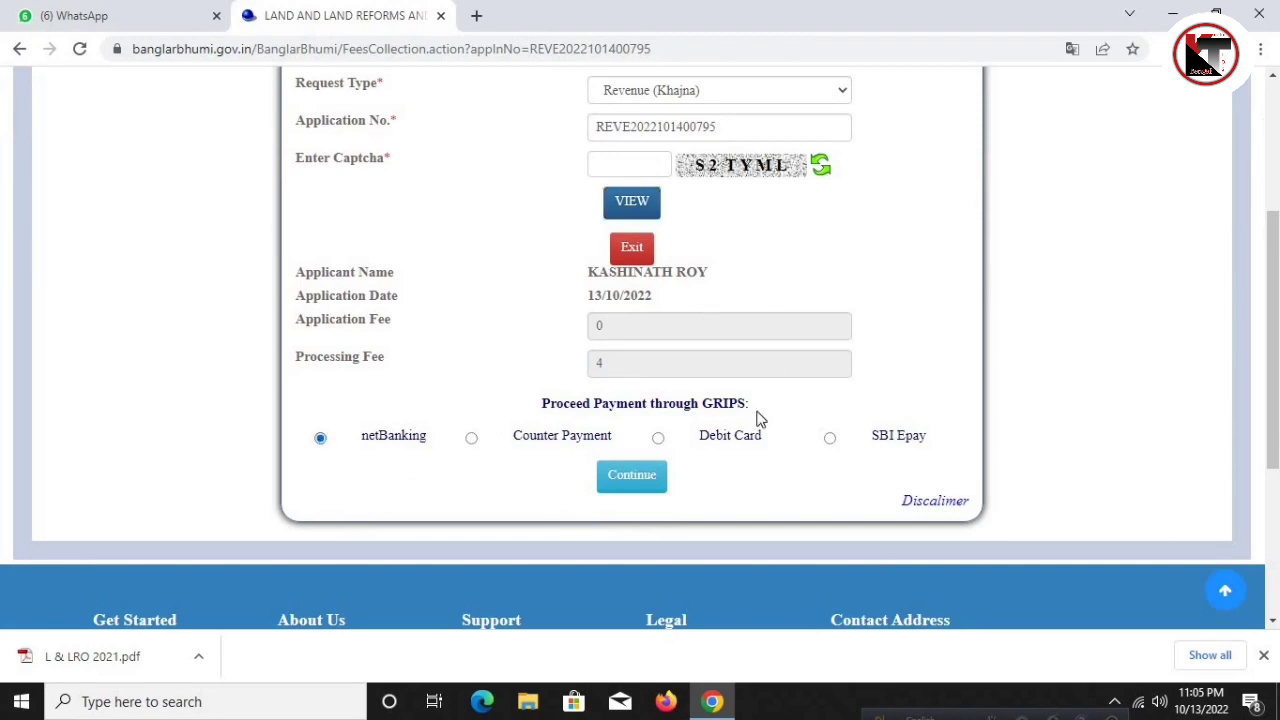
left_click(628, 478)
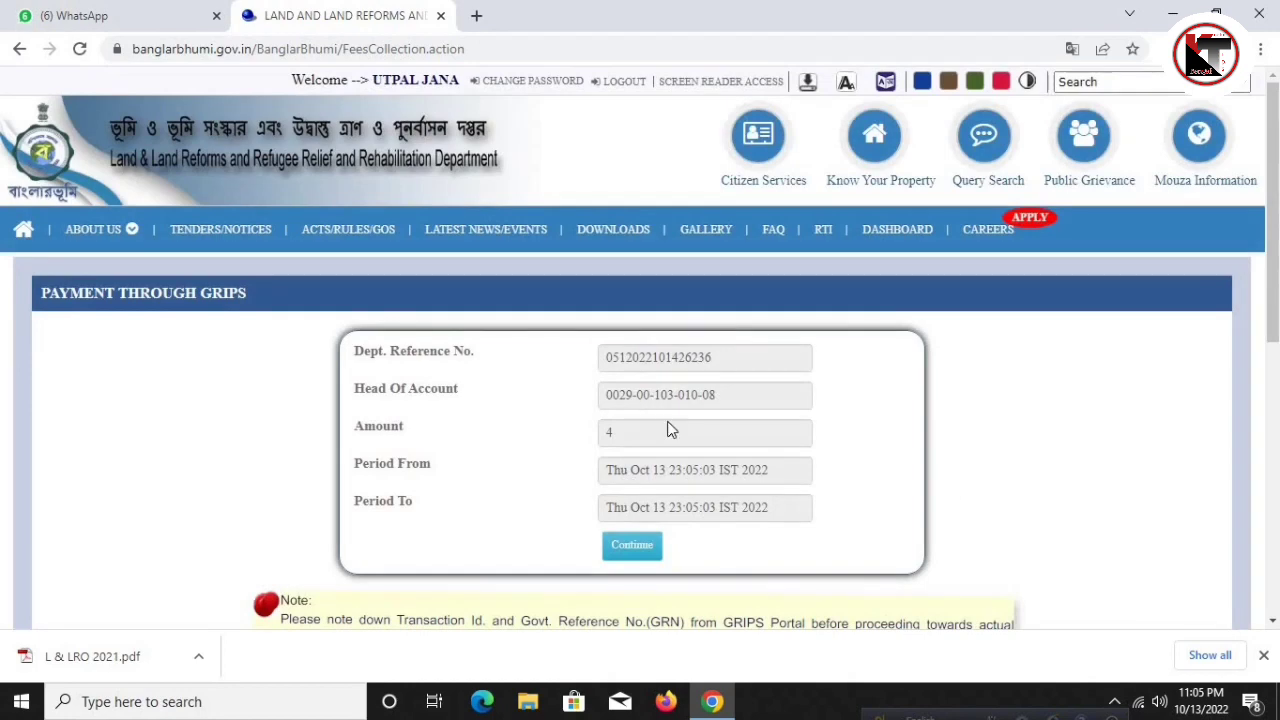
scroll(669, 383, "down", 2)
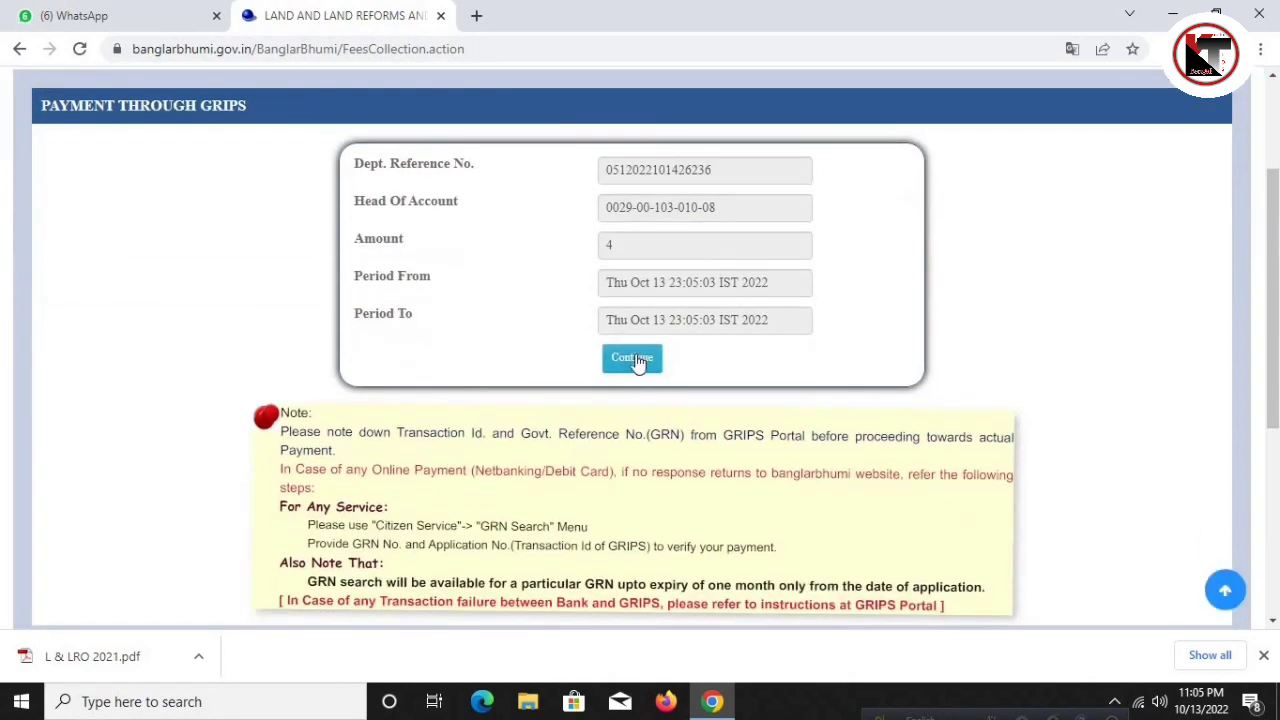
left_click(634, 360)
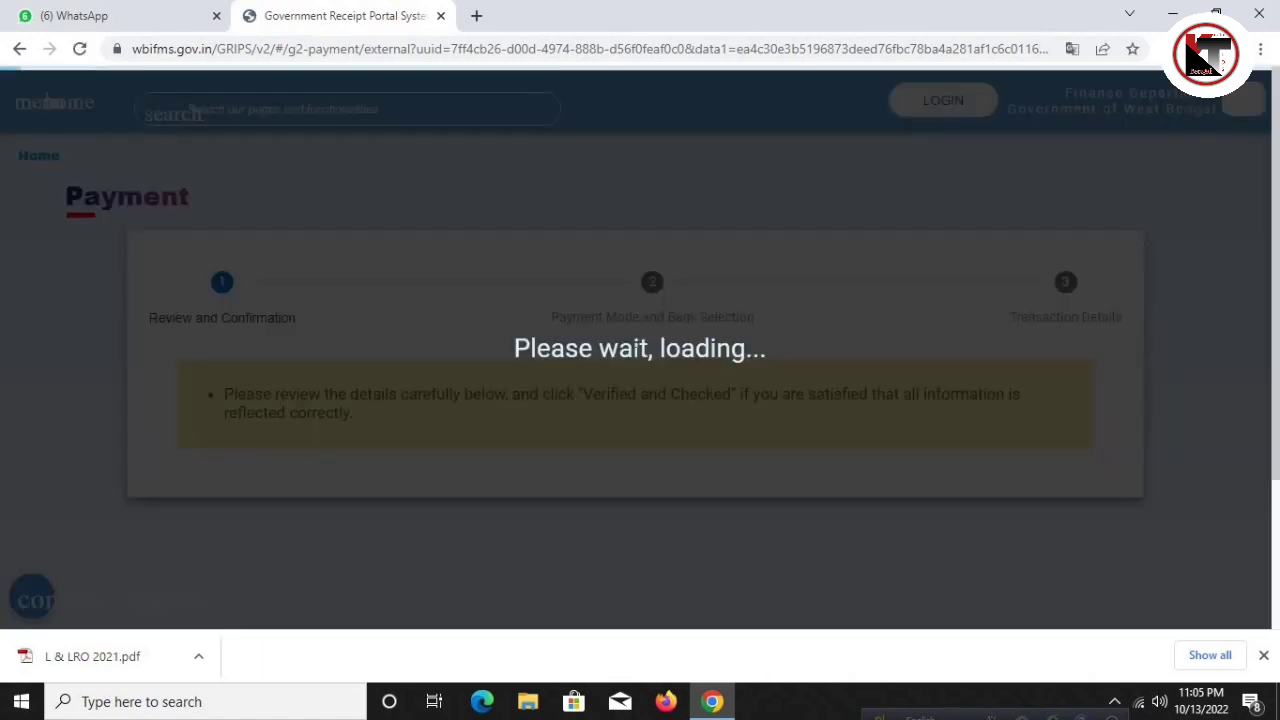
Step: Mark the ₹4 payment details as verified and checked, then continue to payment mode selection
scroll(548, 394, "down", 5)
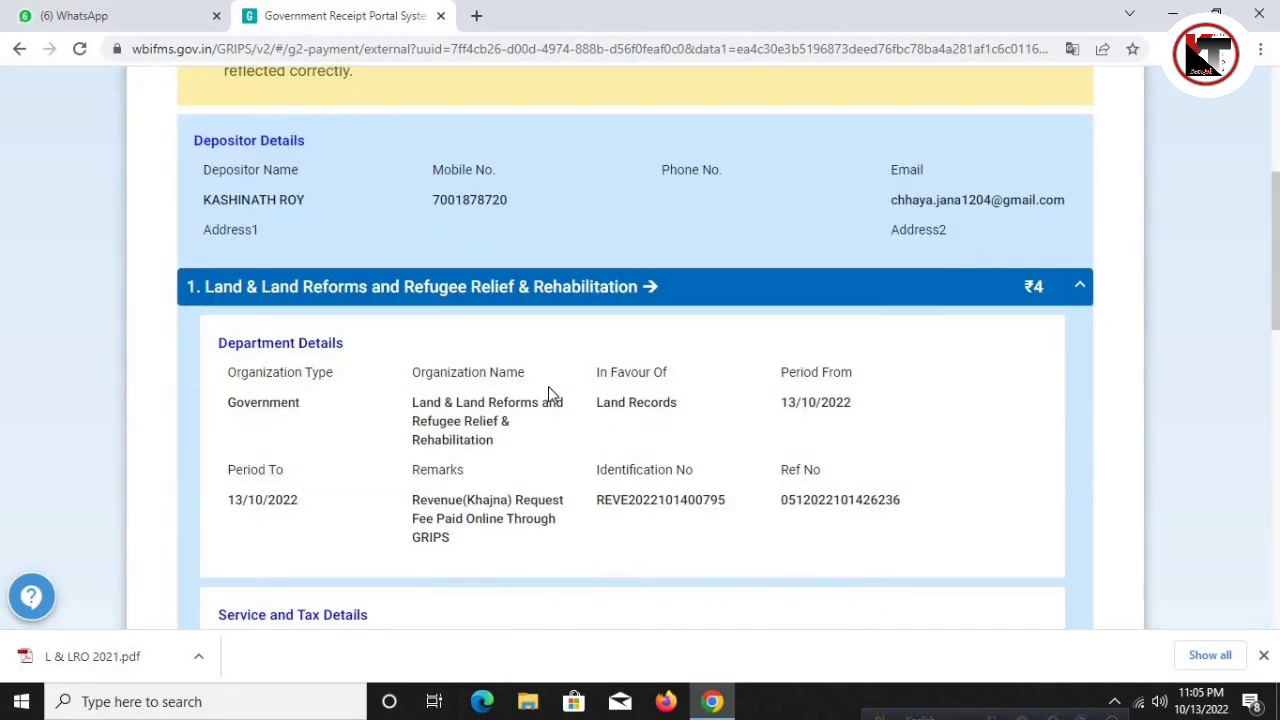
scroll(548, 386, "down", 3)
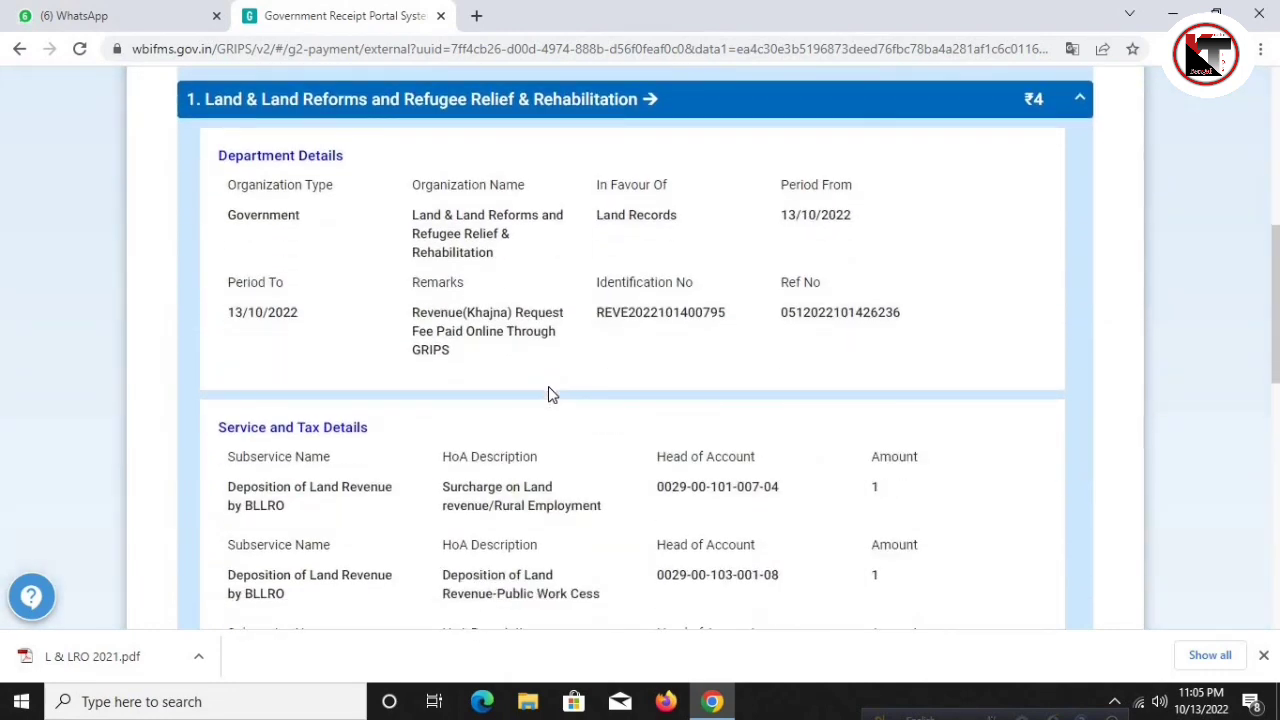
scroll(549, 388, "down", 6)
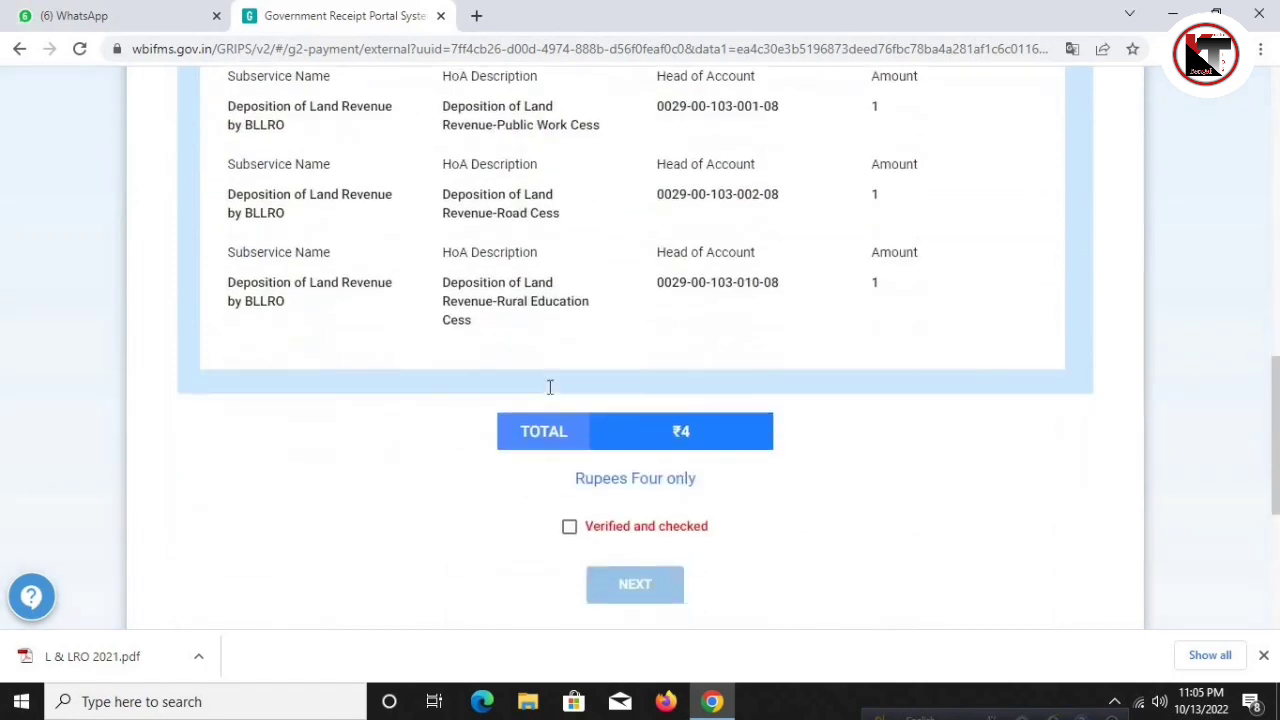
left_click(565, 340)
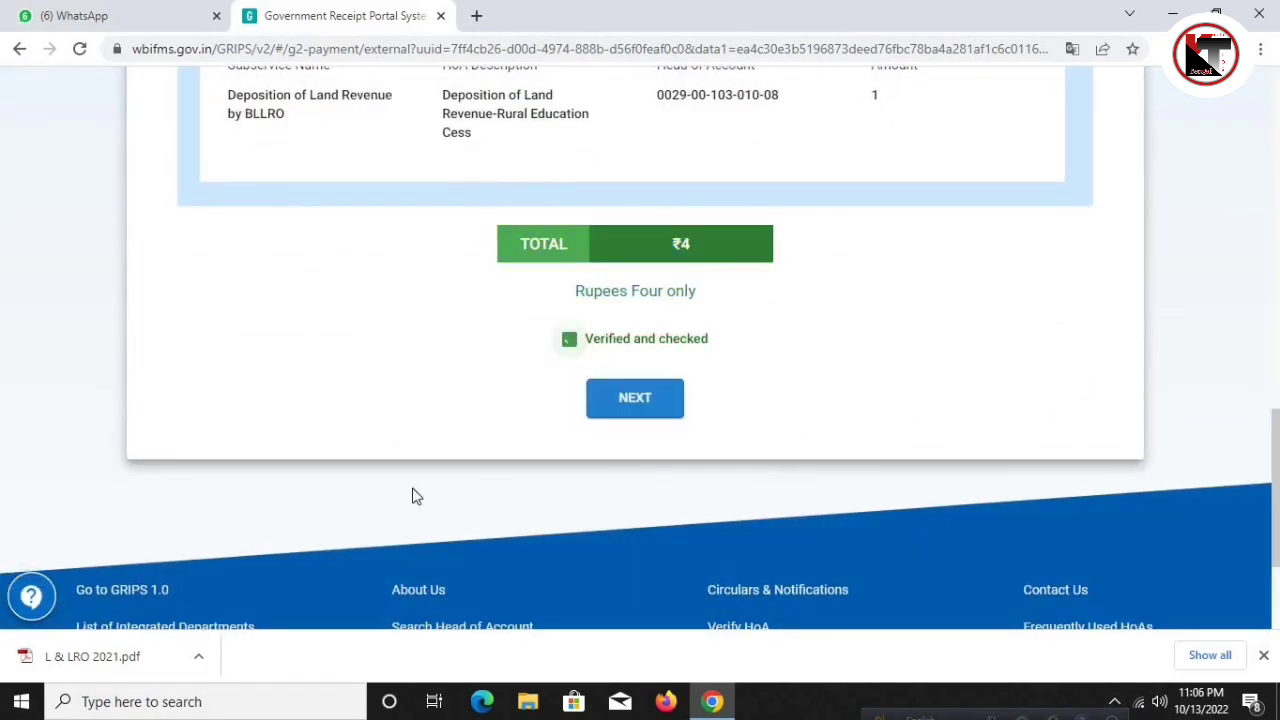
left_click(638, 403)
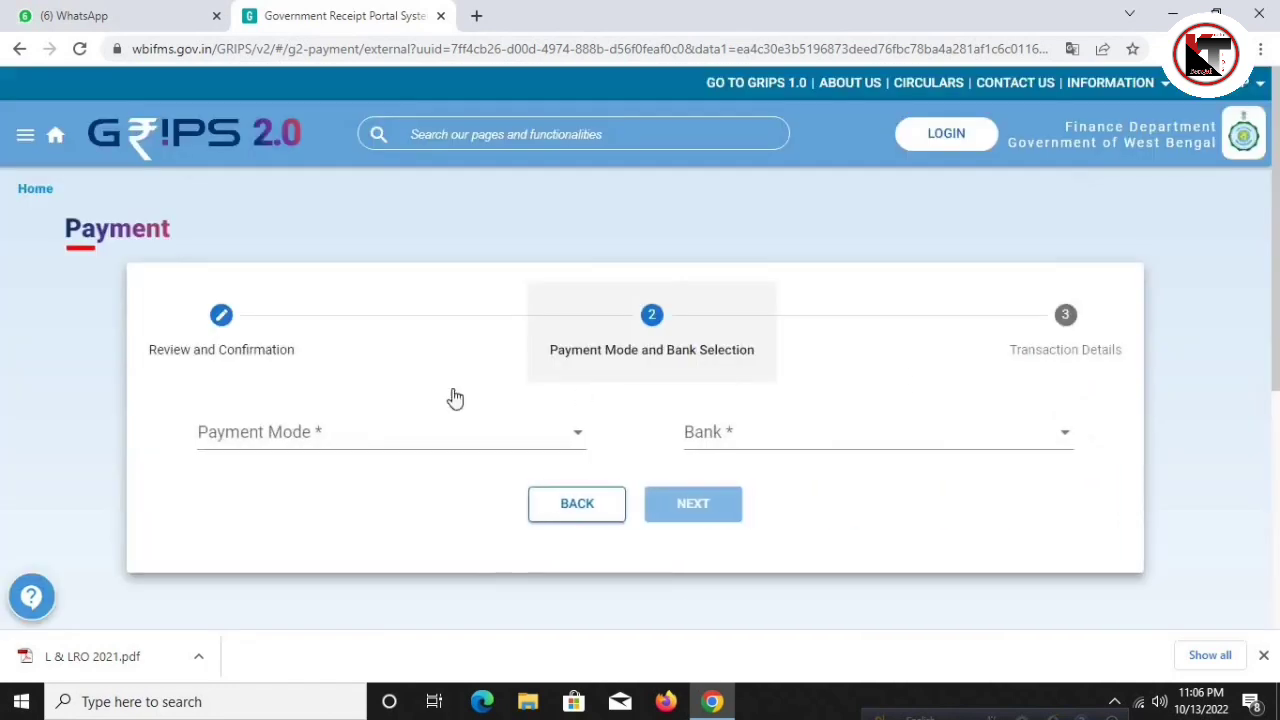
Step: Choose Online Payment as the payment mode and State Bank of India as the bank
left_click(360, 430)
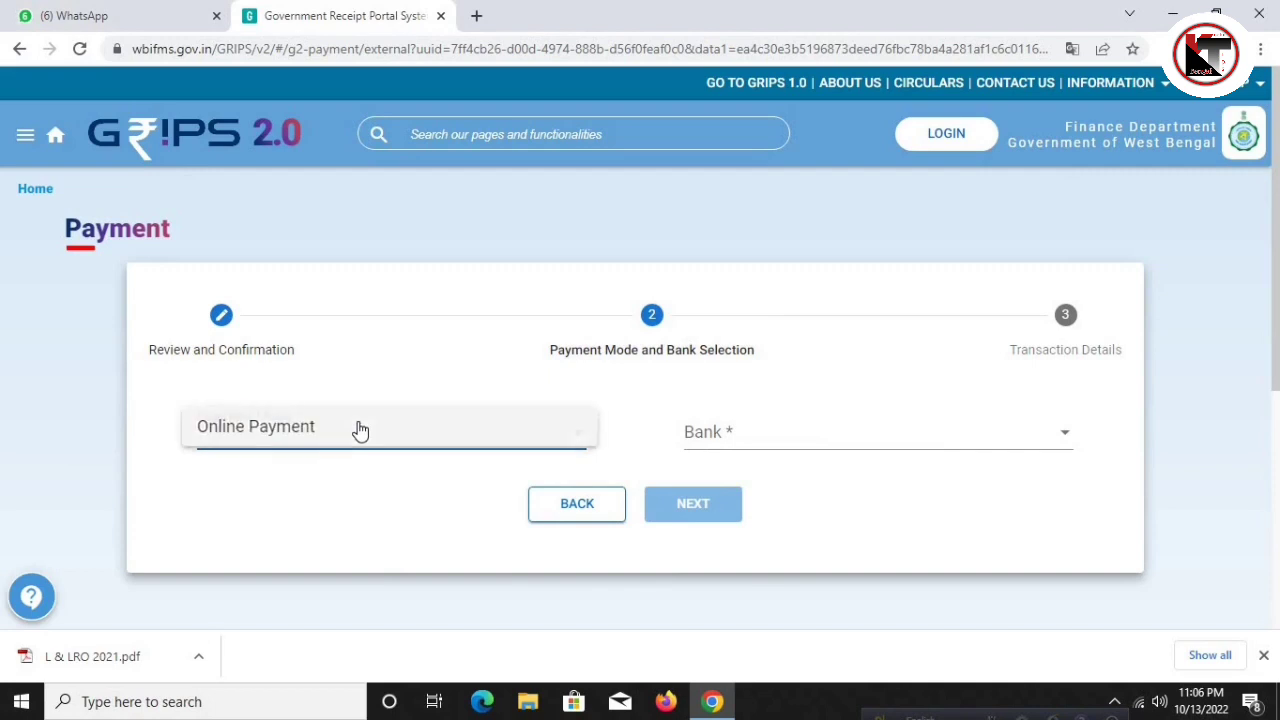
left_click(266, 428)
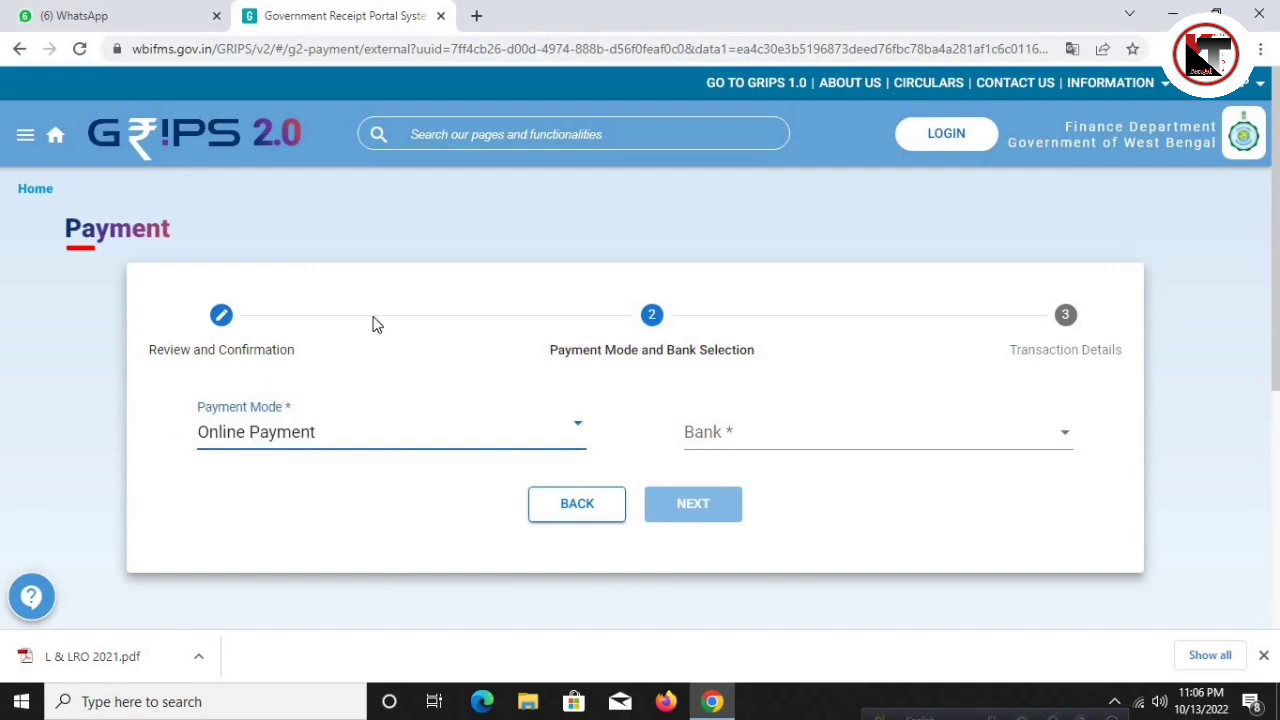
left_click(777, 440)
scroll(780, 360, "down", 5)
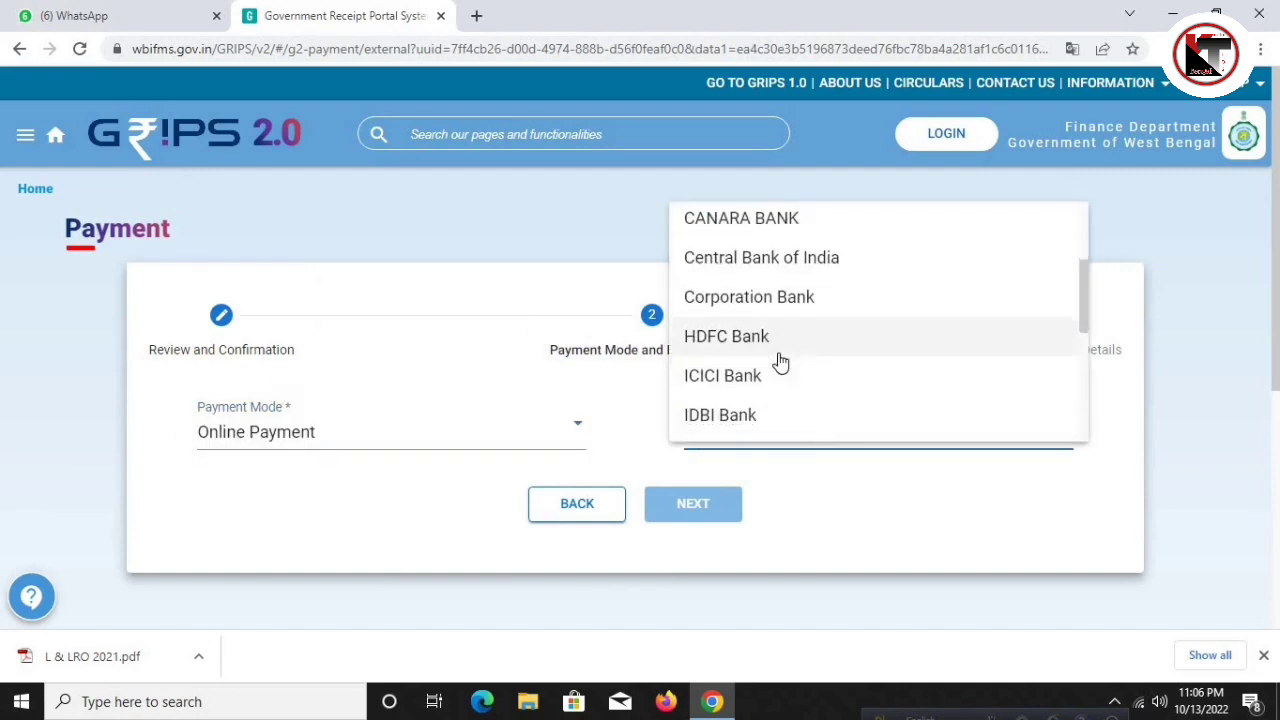
left_click(780, 355)
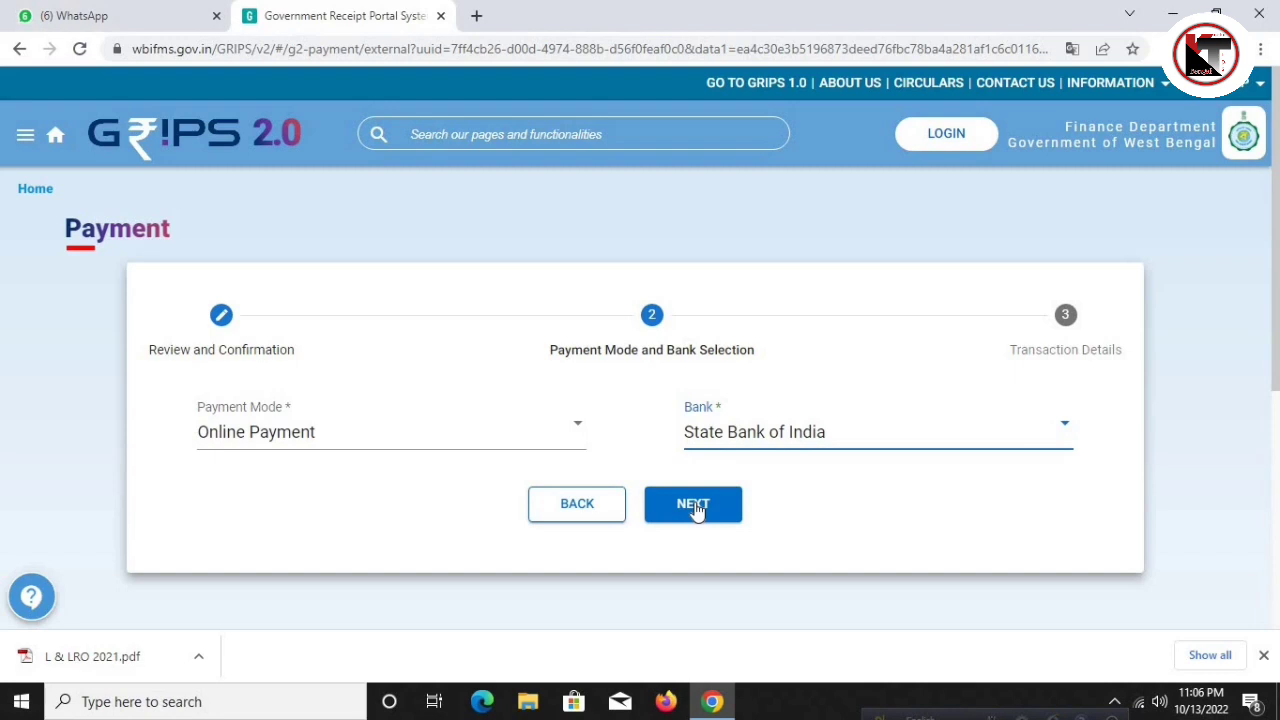
Step: Generate the GRIPS payment ID and GRN, then proceed to pay at SBI
left_click(694, 505)
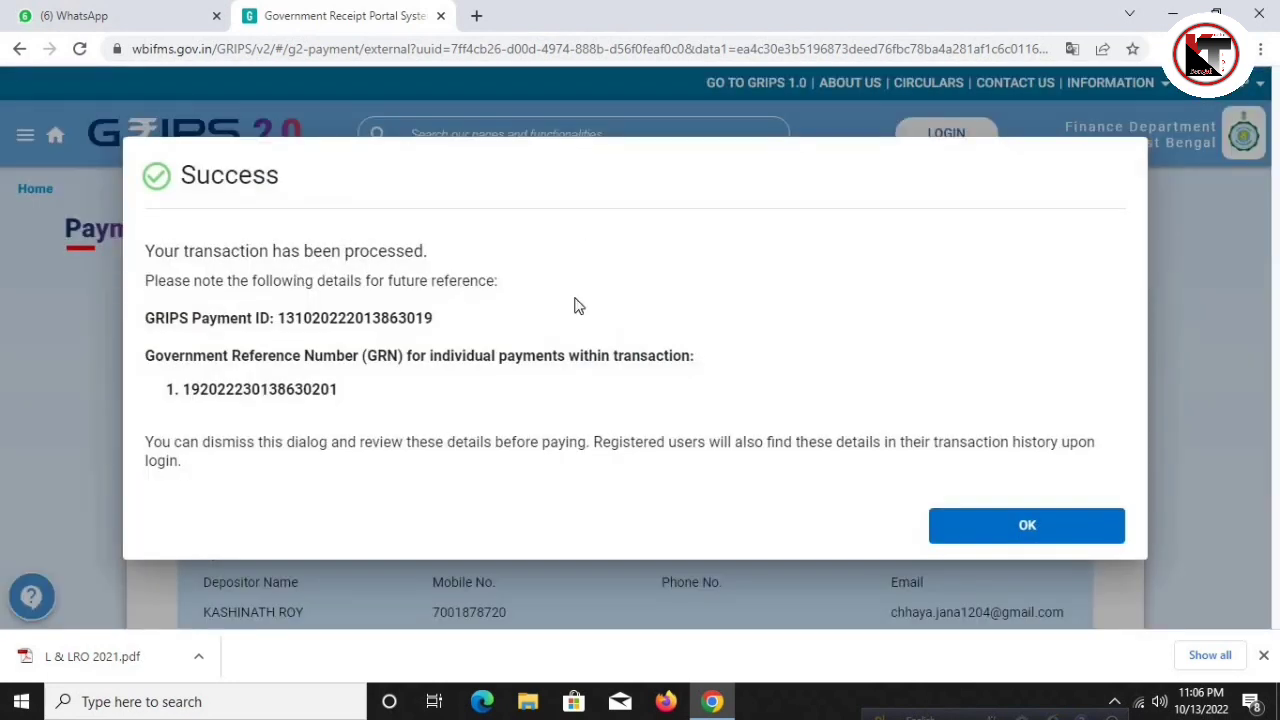
left_click(1030, 528)
scroll(657, 418, "down", 9)
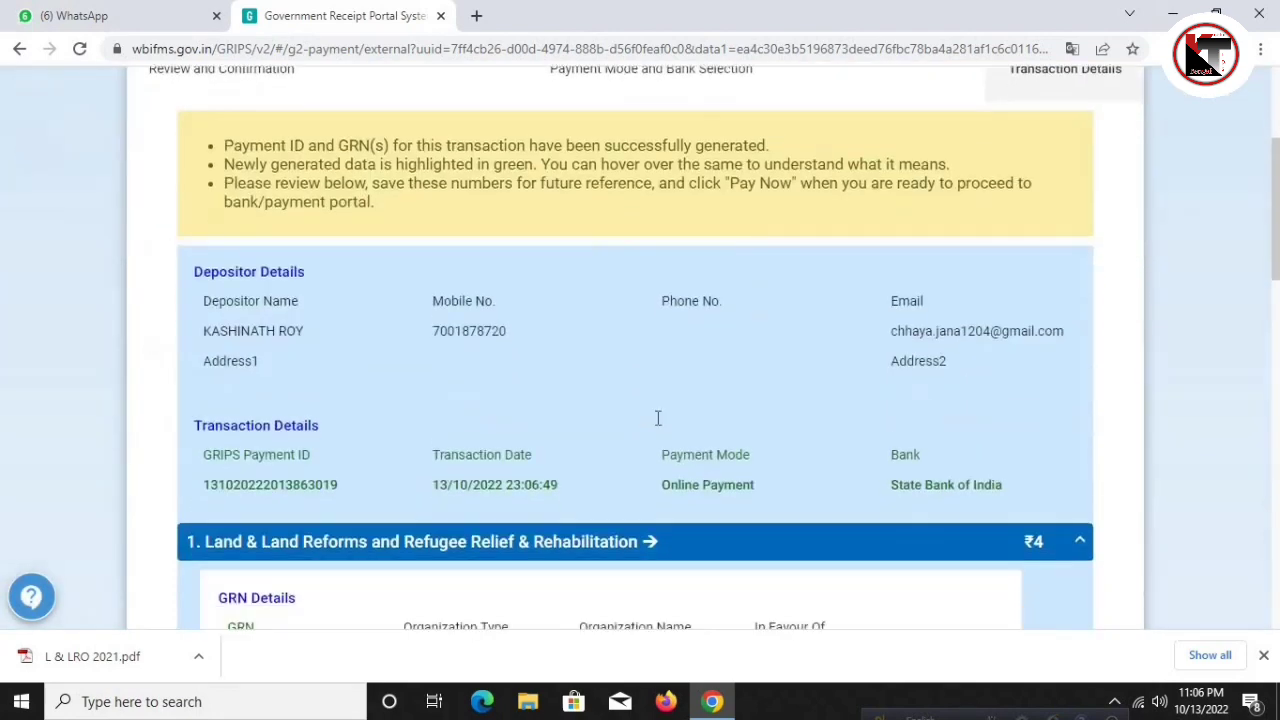
scroll(657, 422, "down", 4)
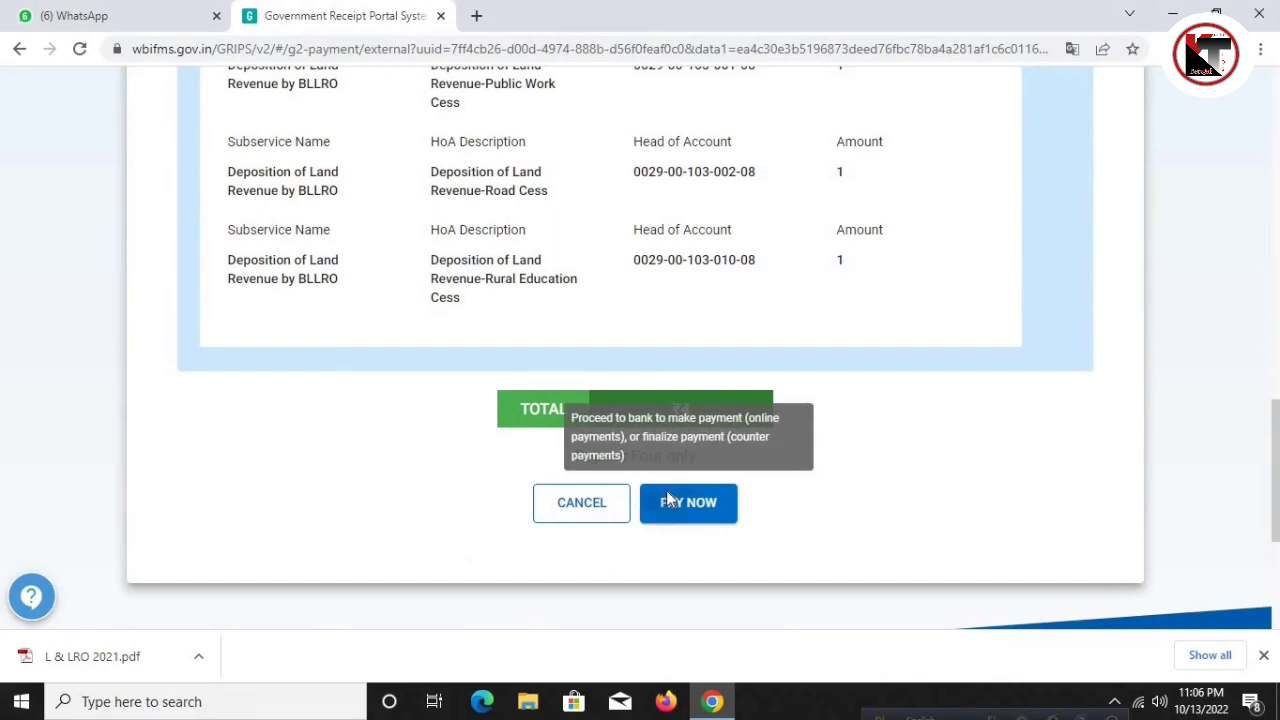
left_click(669, 501)
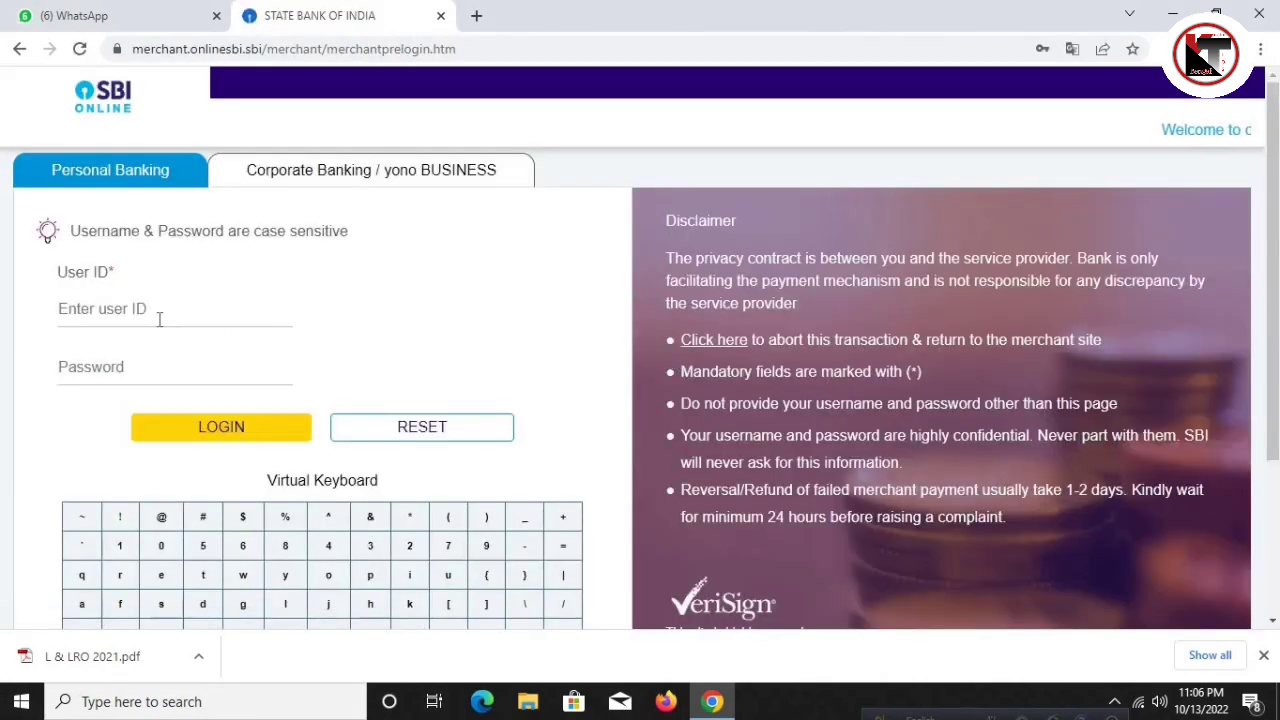
Step: Log in to SBI Online with the net banking user ID and account password
left_click(159, 318)
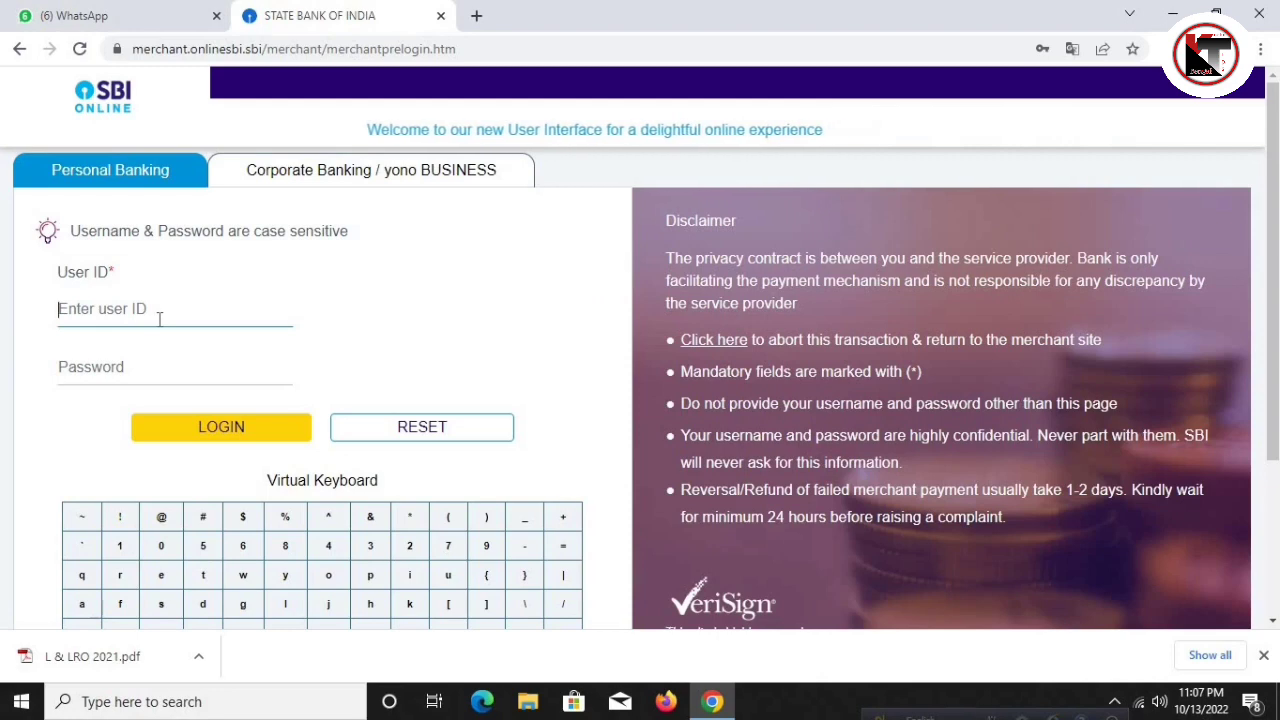
type("b")
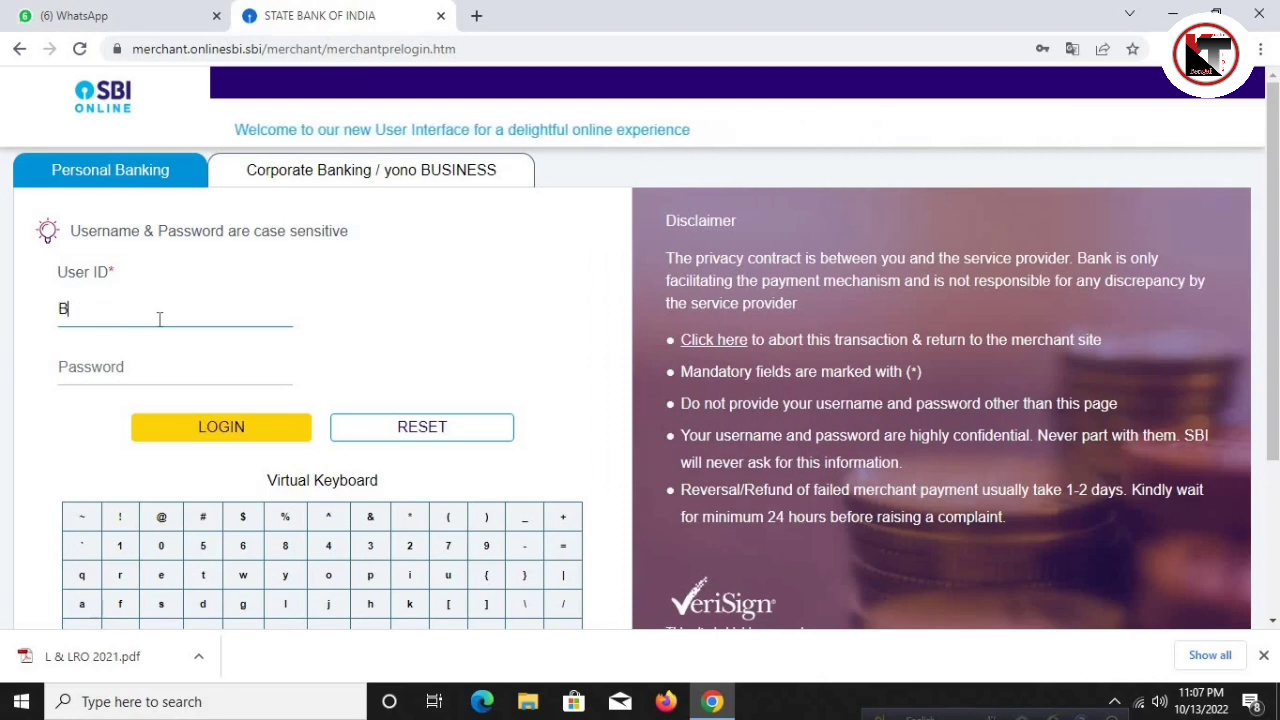
key("BackSpace")
type("bis")
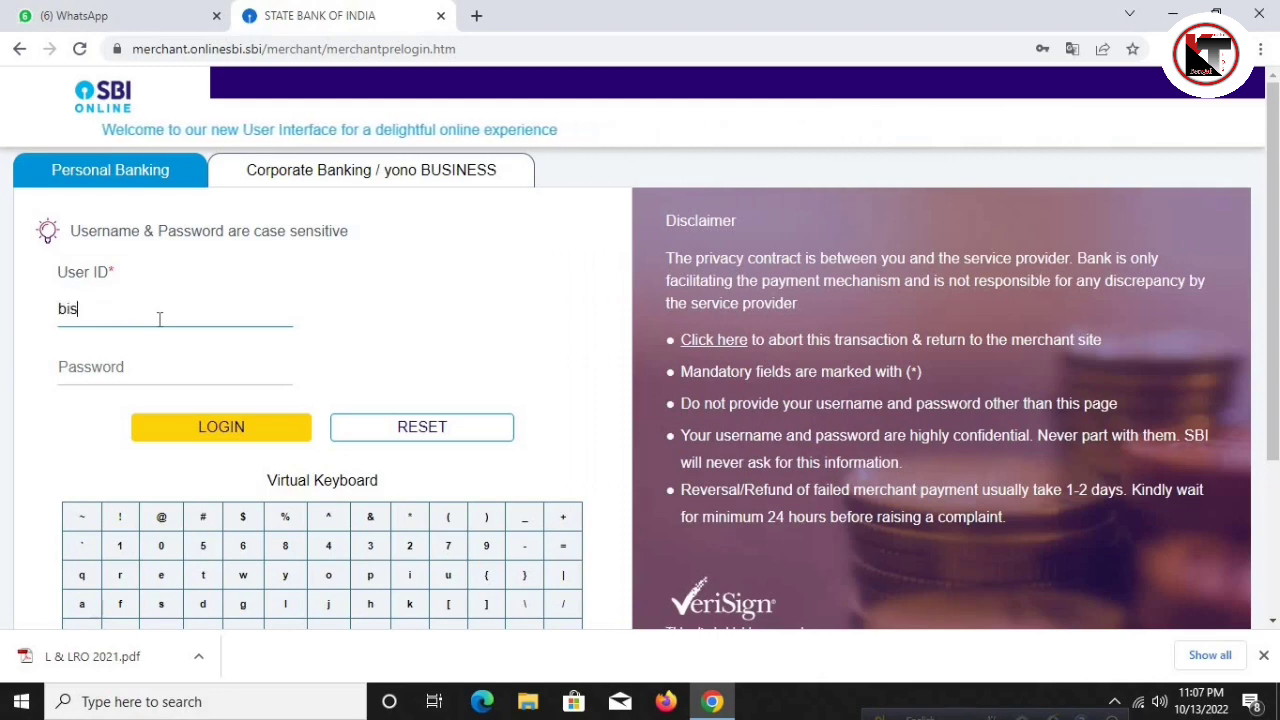
type("hnu1996")
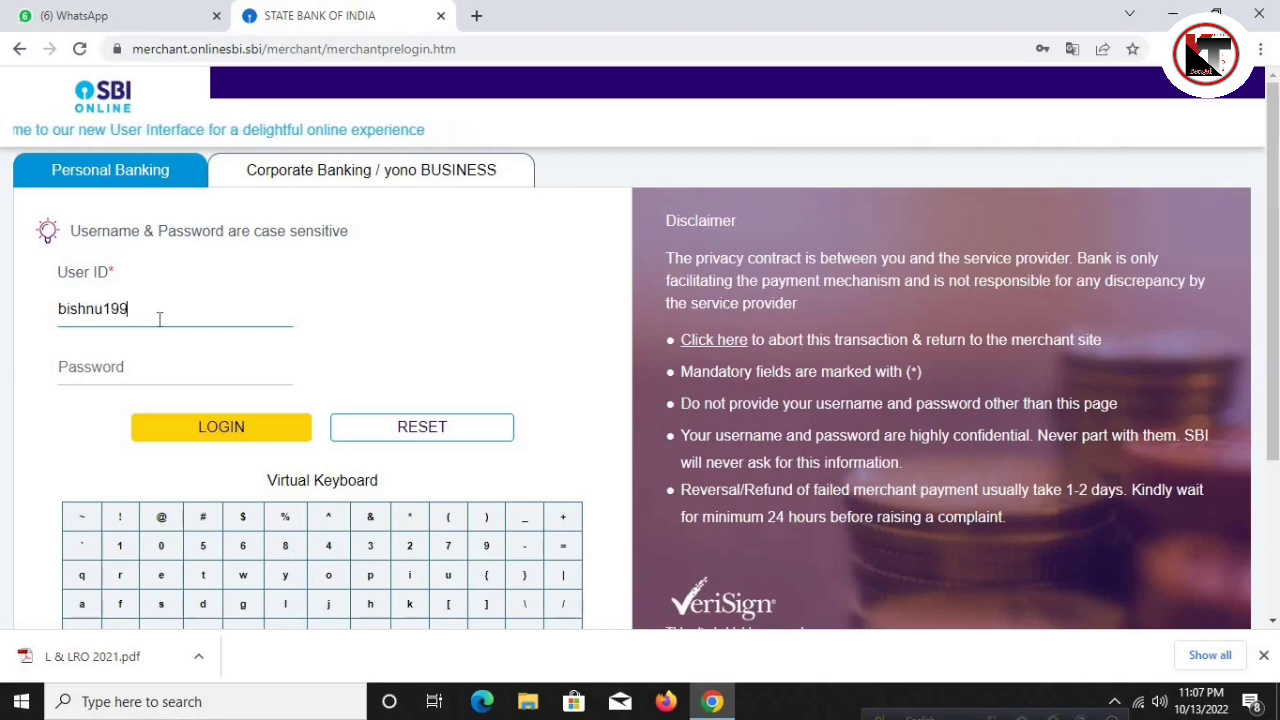
left_click(141, 378)
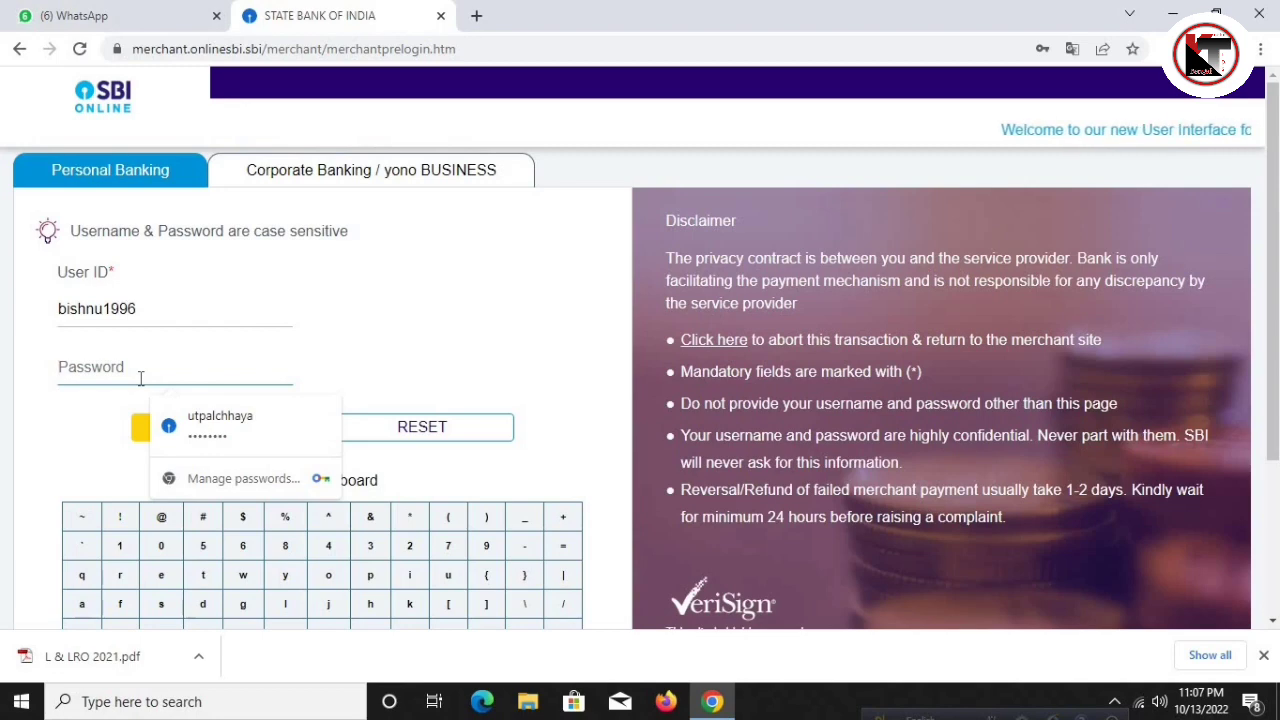
type("••")
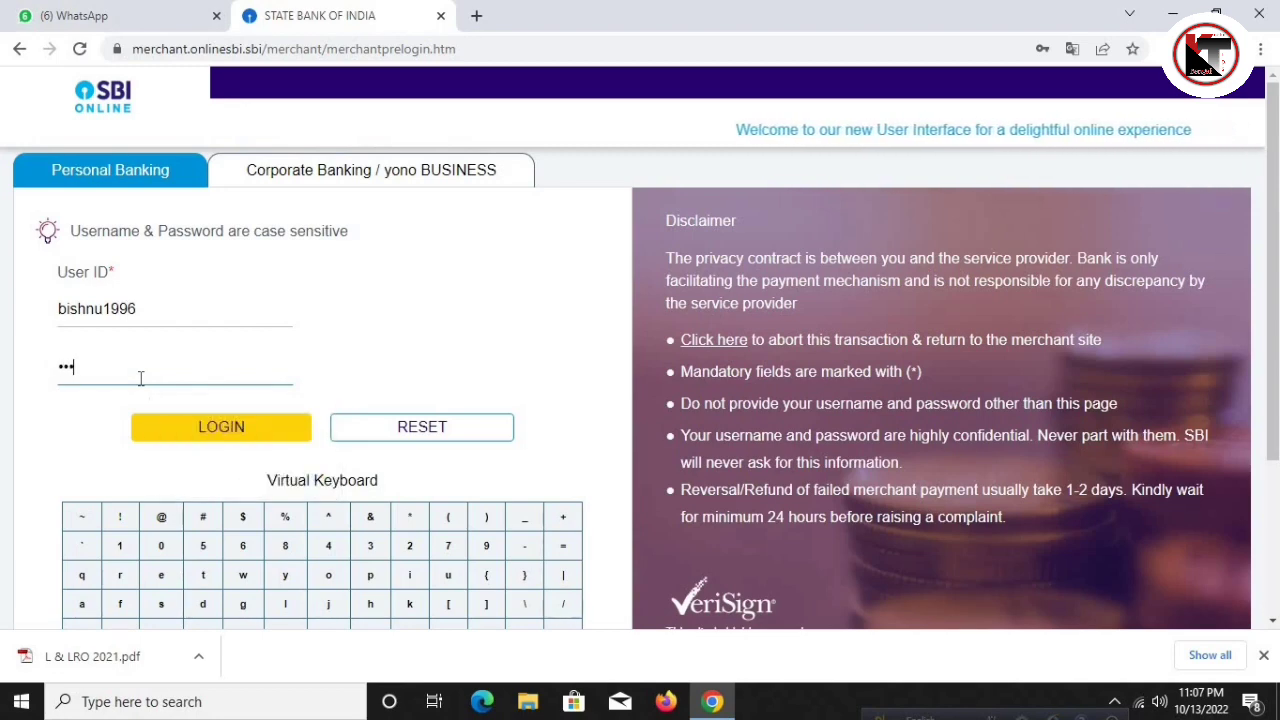
type("•")
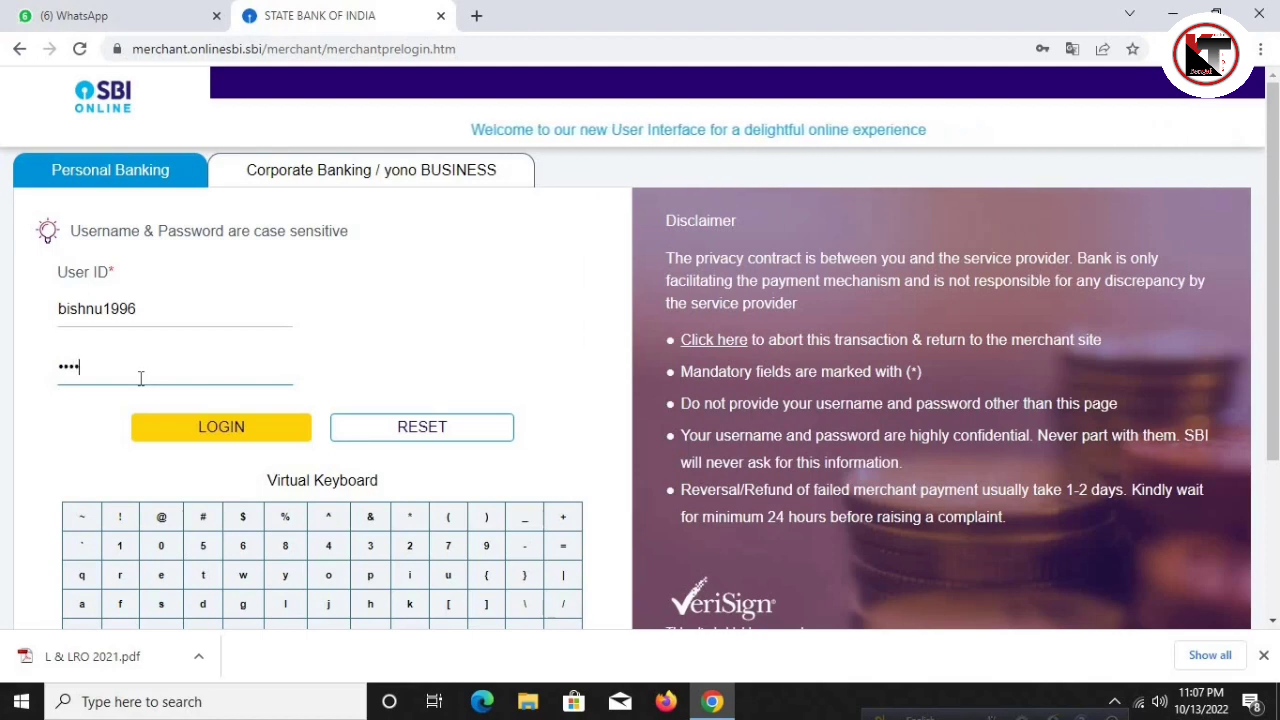
type("•")
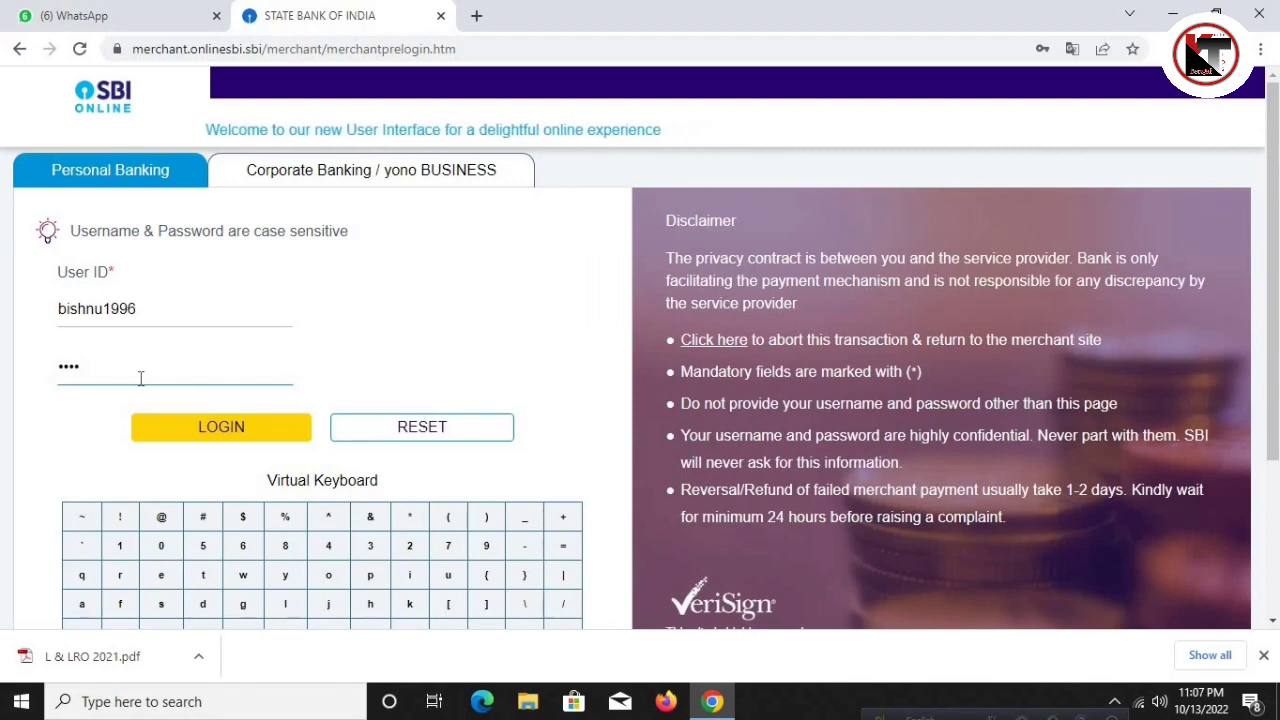
type("•••")
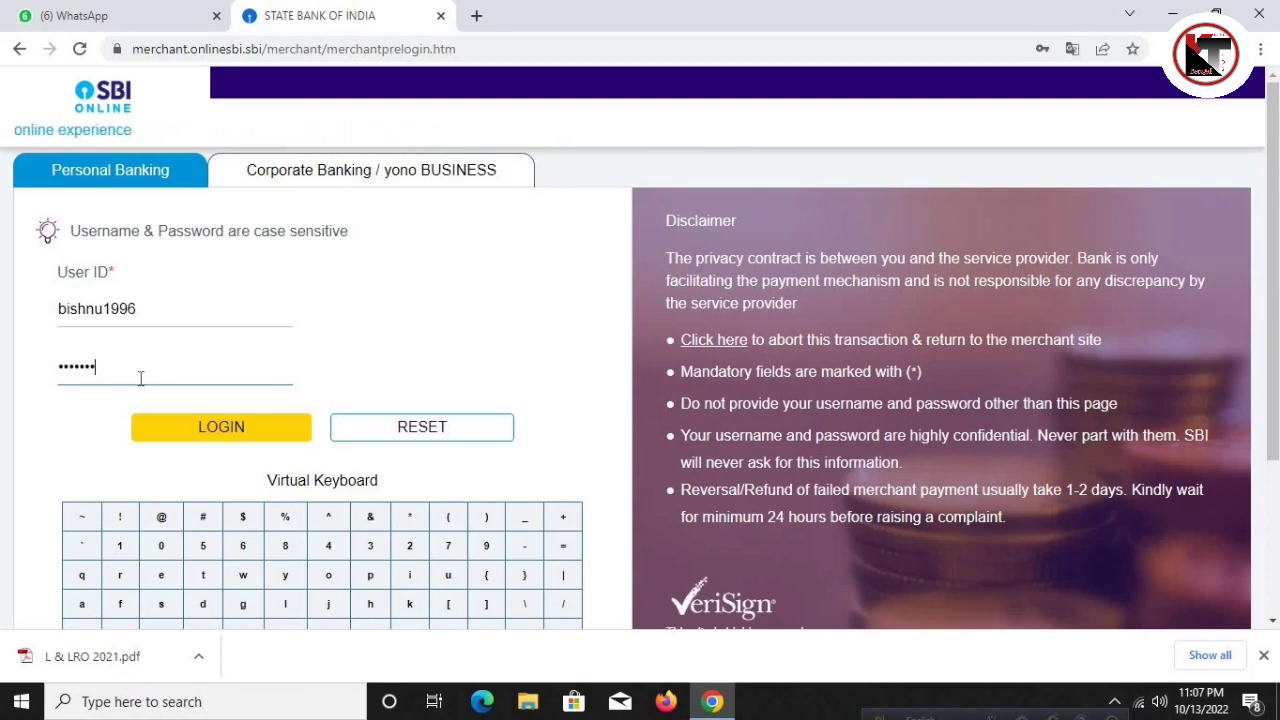
type("•")
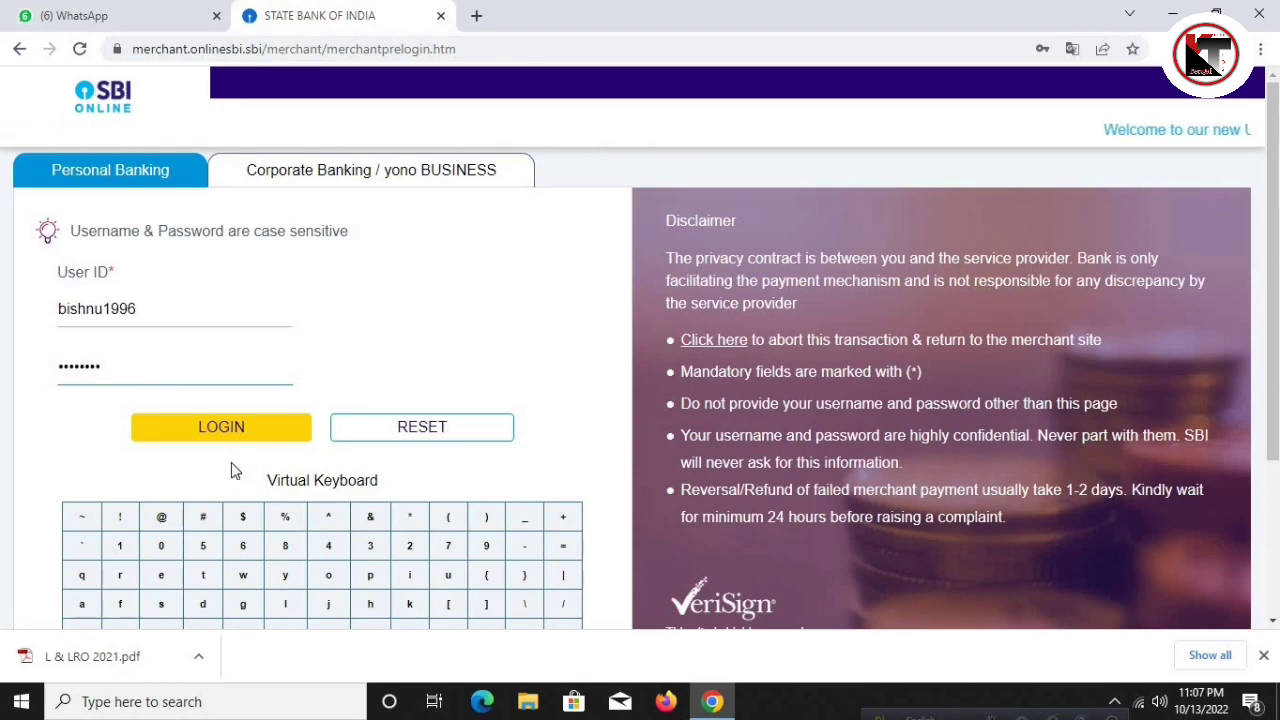
left_click(237, 430)
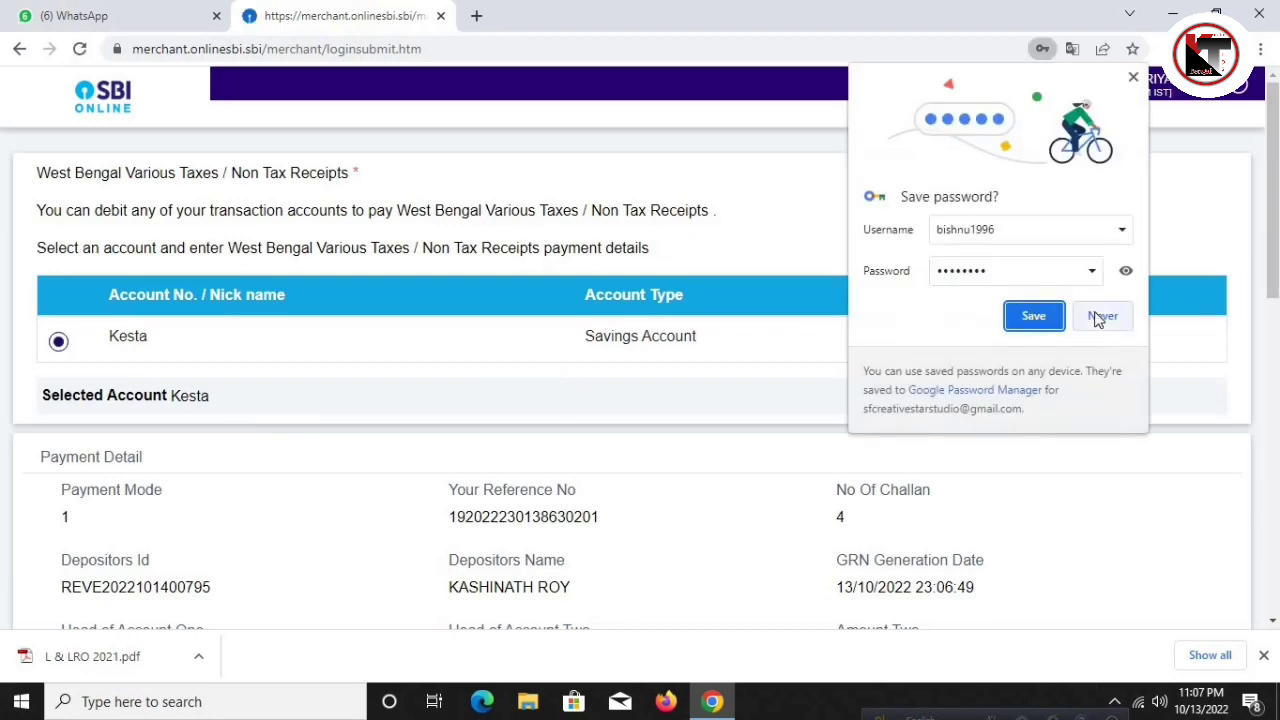
Step: Decline Chrome's password saving and confirm the debit account and INR 4.00 payment details
left_click(1098, 318)
scroll(480, 403, "down", 10)
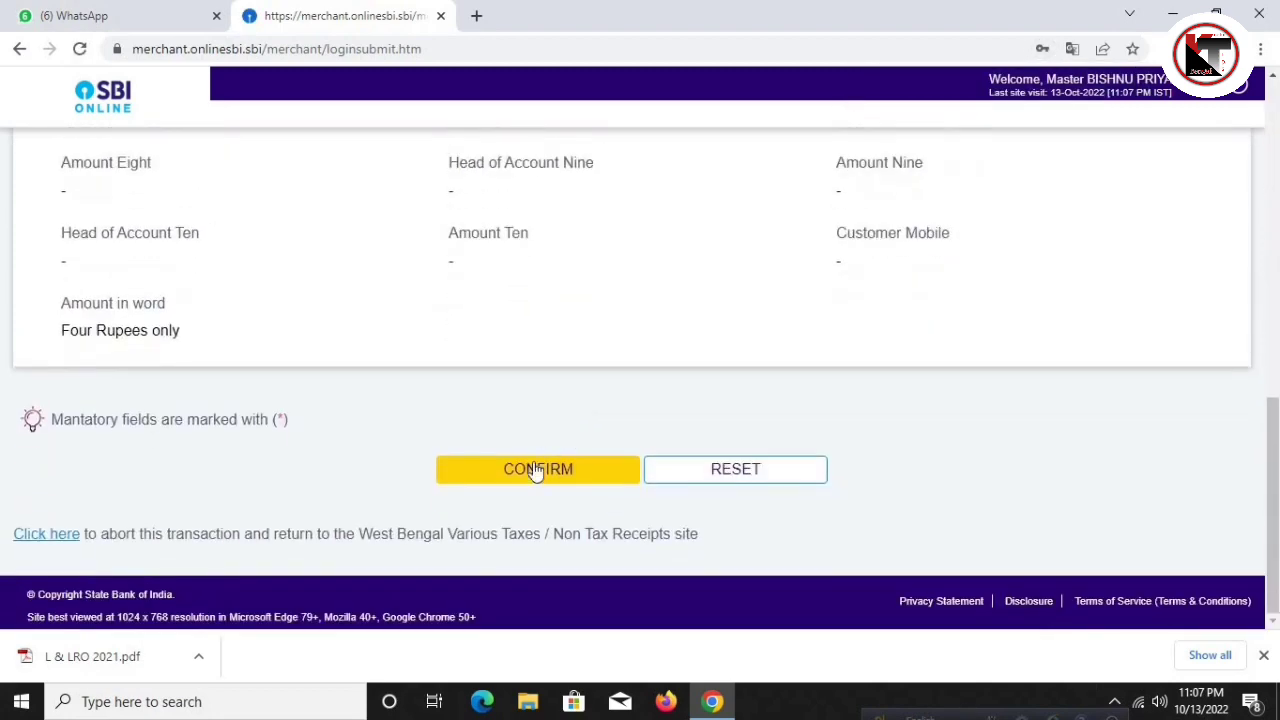
left_click(535, 472)
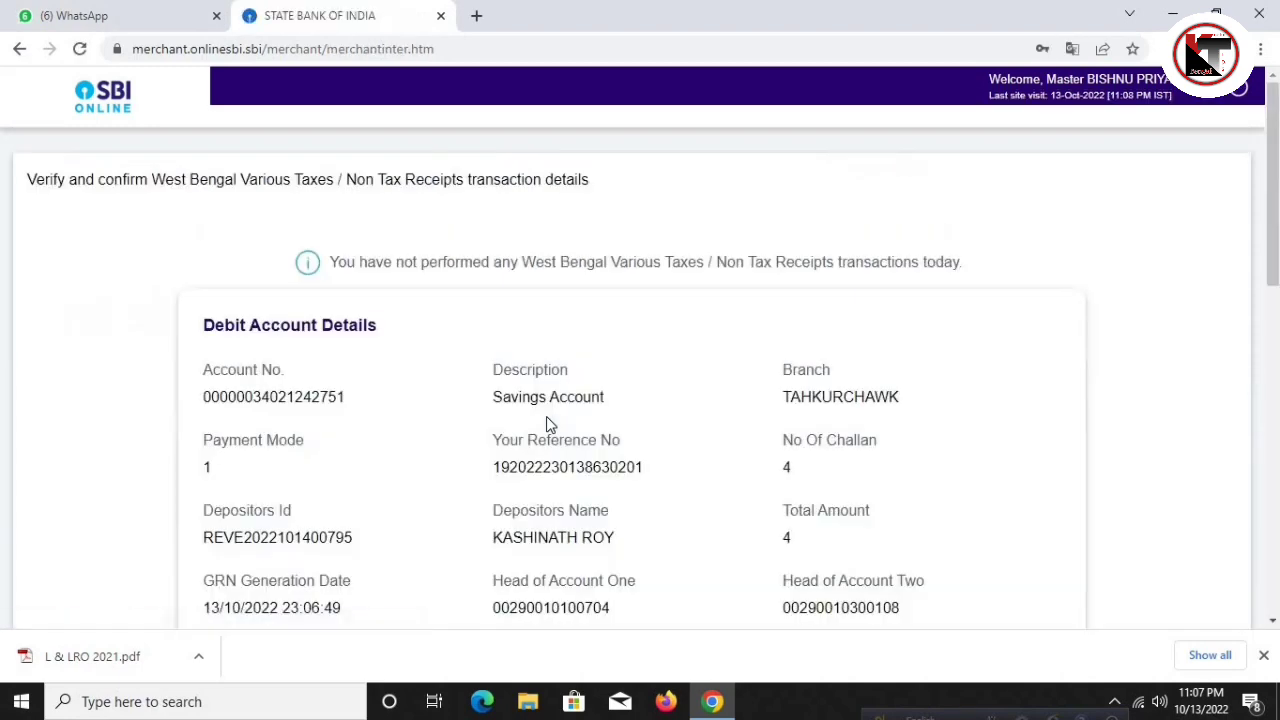
Step: Enter the SMS high security password to authorise the payment
scroll(546, 420, "down", 4)
scroll(557, 425, "down", 5)
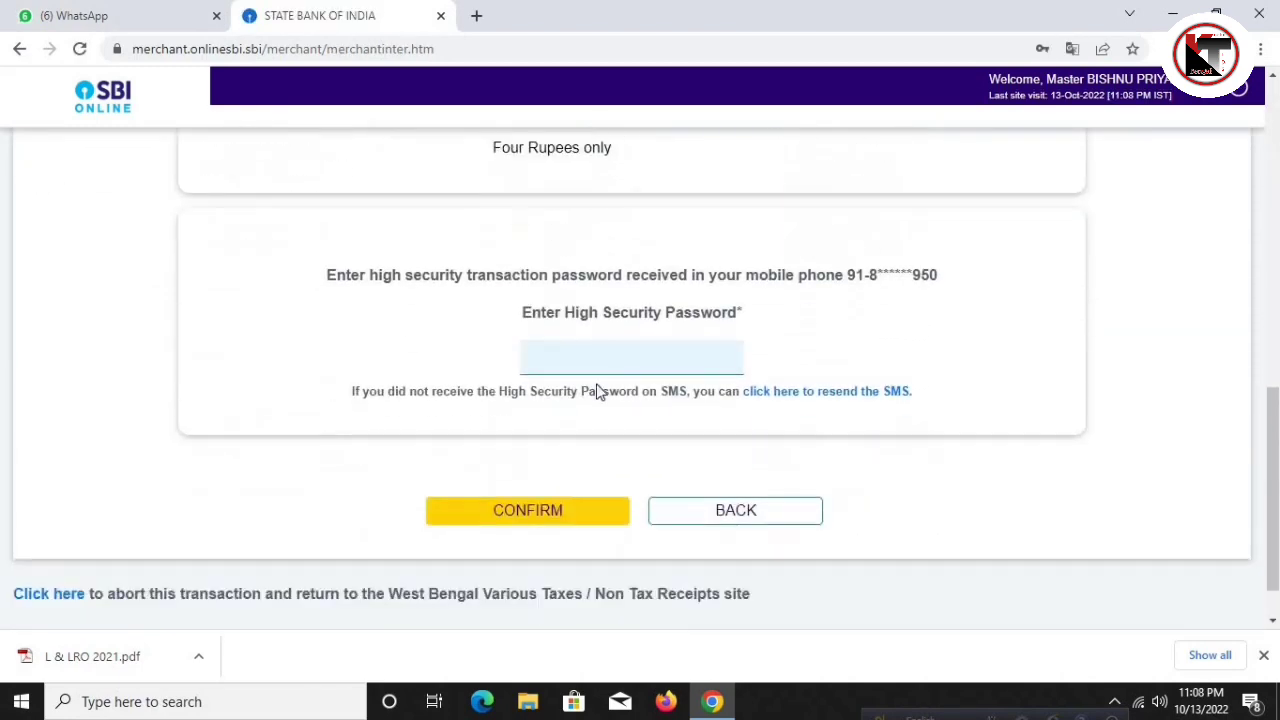
left_click(618, 365)
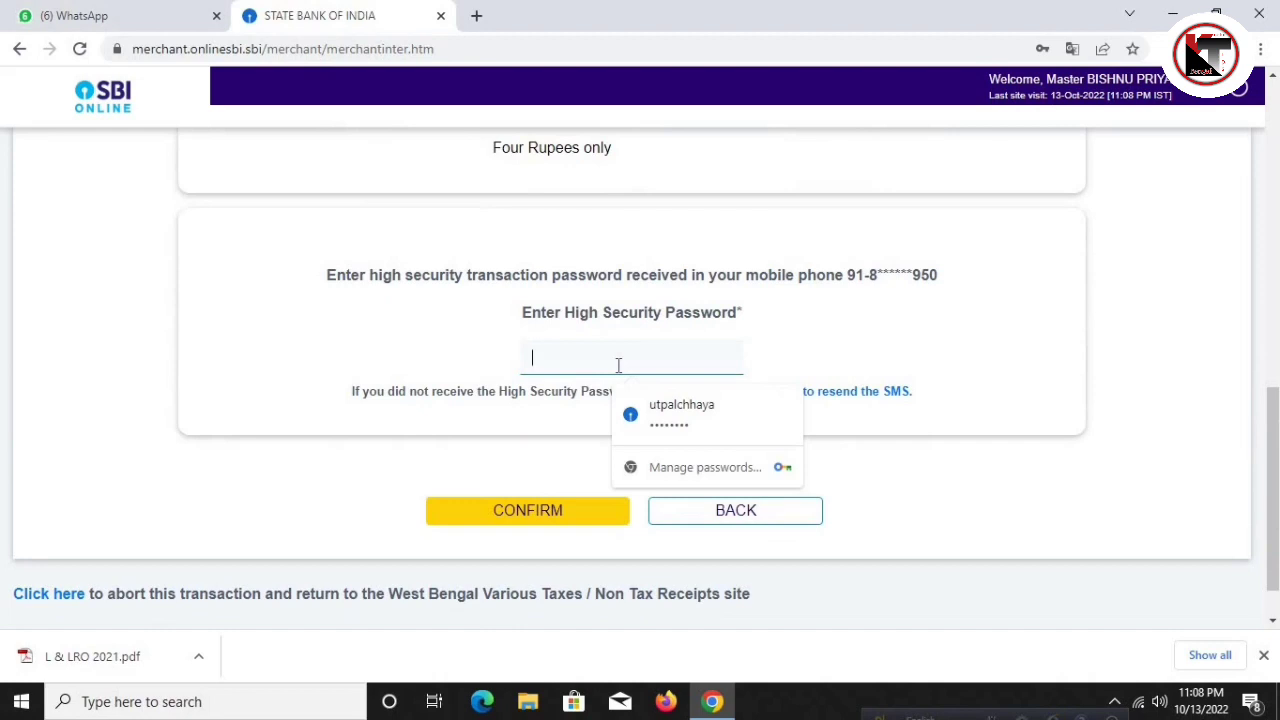
type("***")
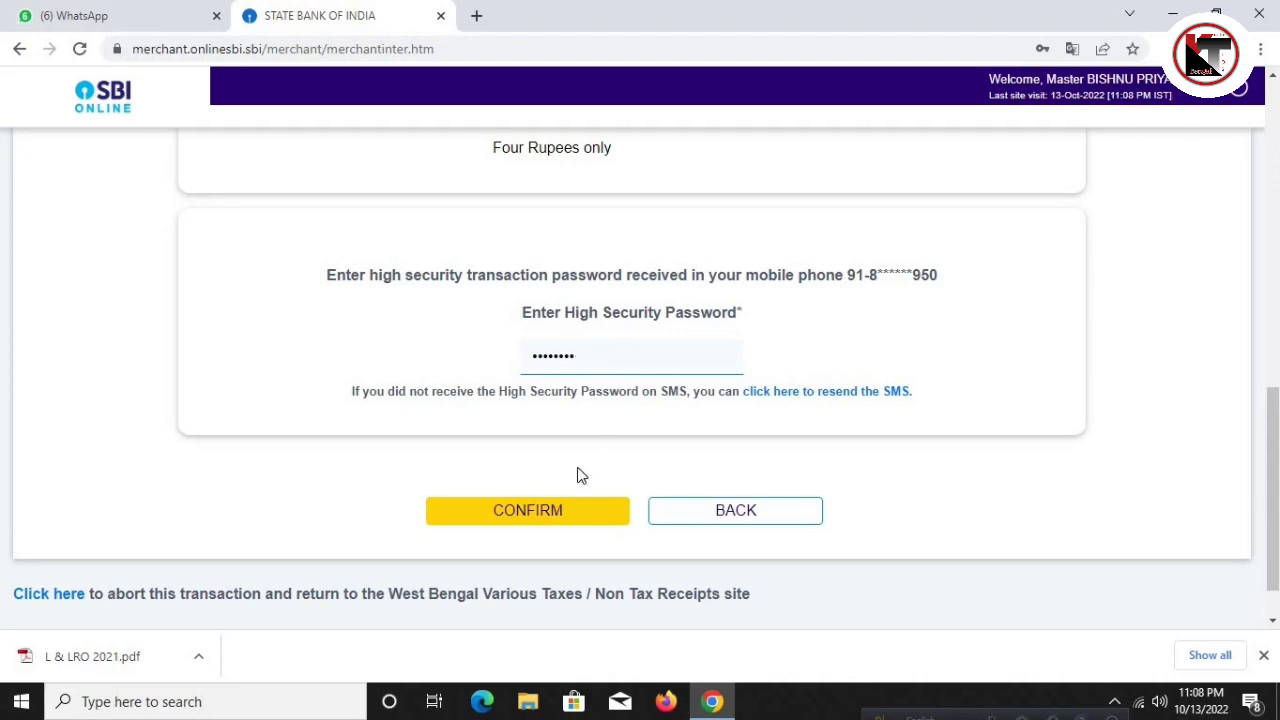
left_click(530, 512)
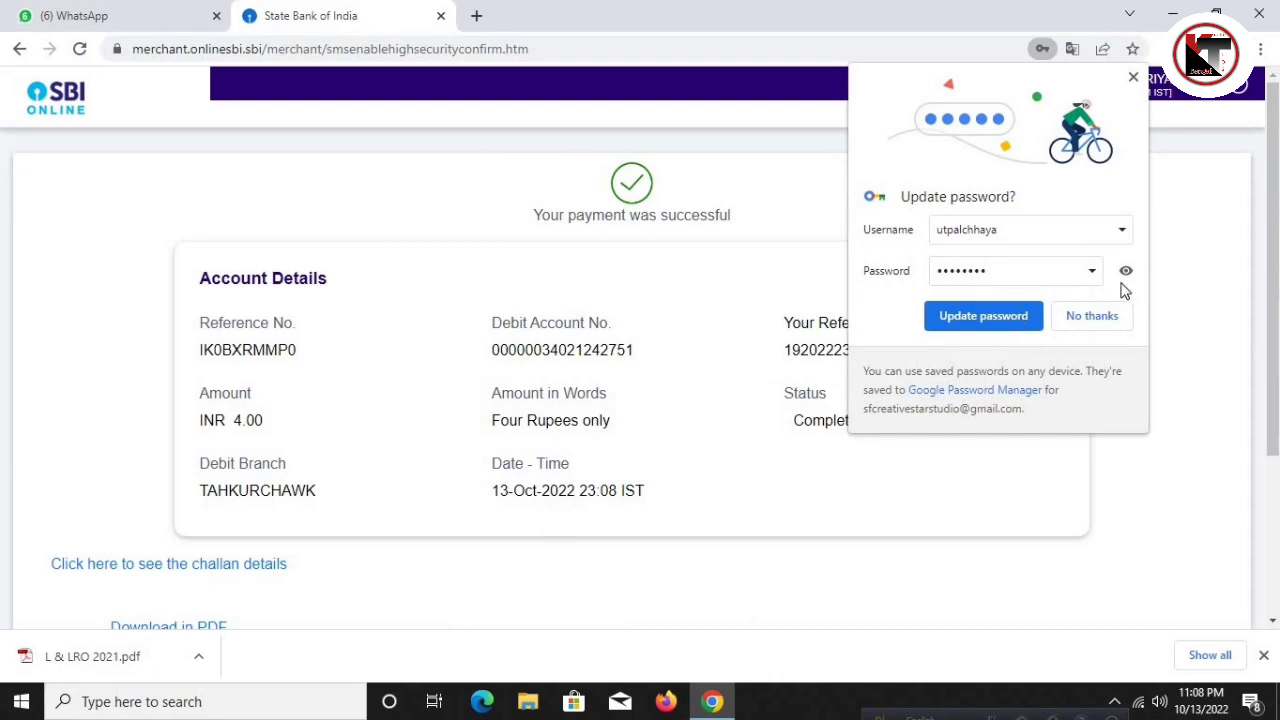
Step: Dismiss Chrome's update-password offer and review the successful ₹4.00 payment page
left_click(1092, 316)
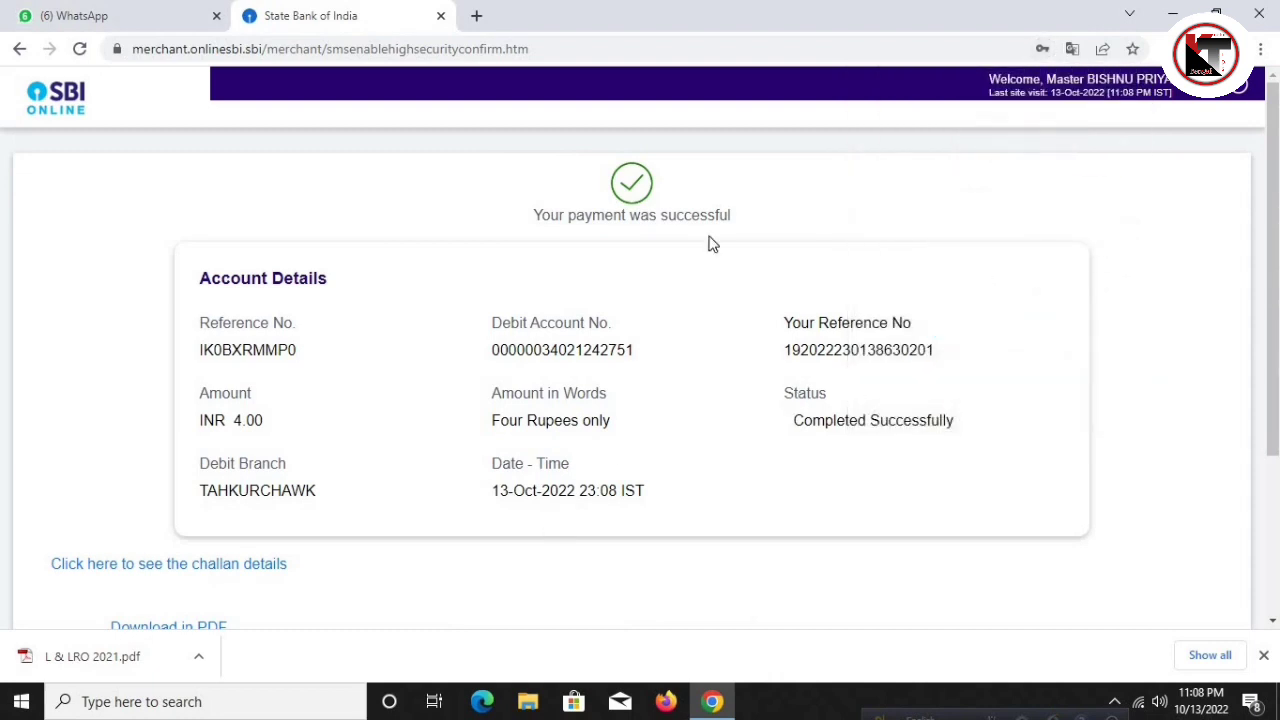
scroll(367, 368, "down", 3)
scroll(367, 368, "up", 1)
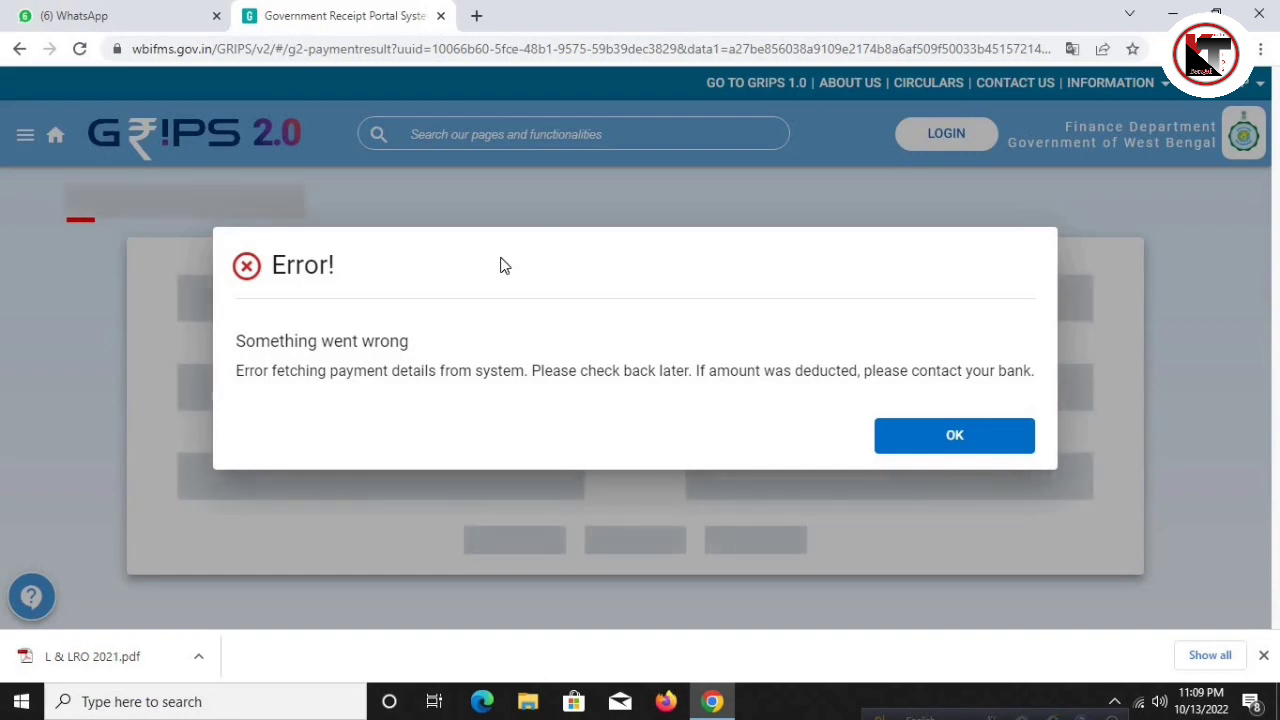
Step: Close the GRIPS error and go to Citizen Services > Online Application > Application No. Recovery (Khajna)
left_click(951, 441)
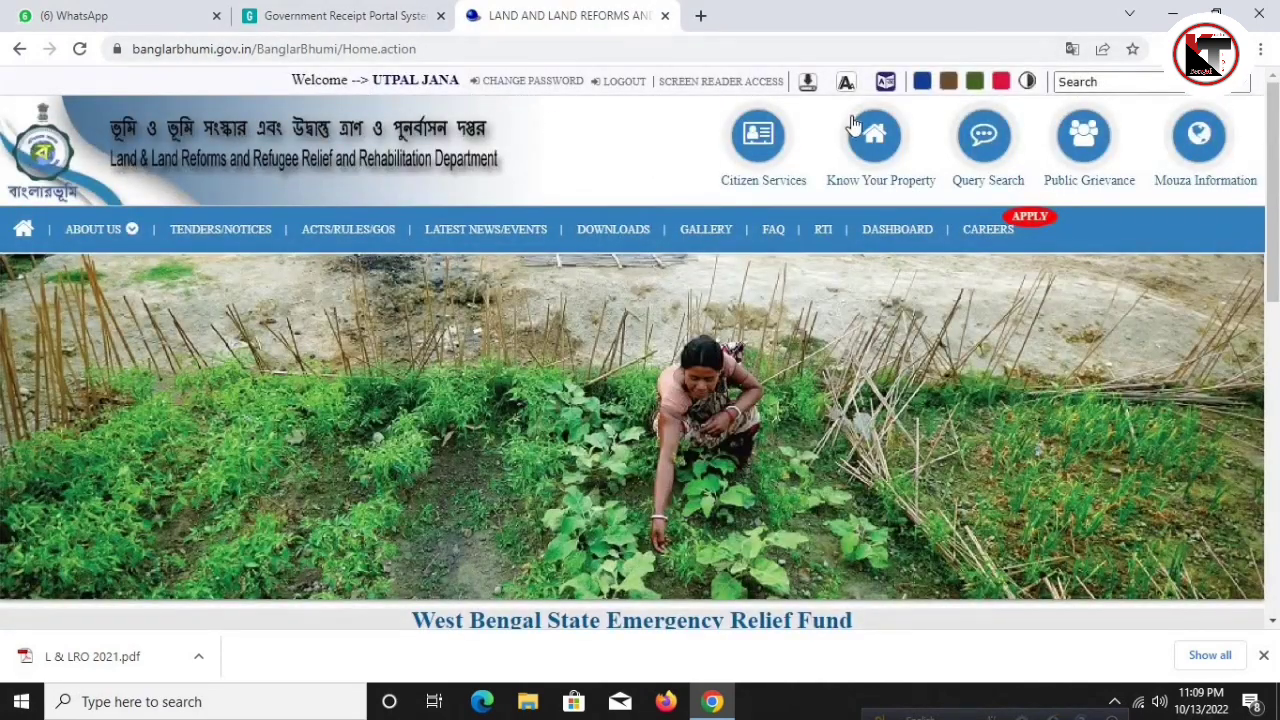
left_click(757, 133)
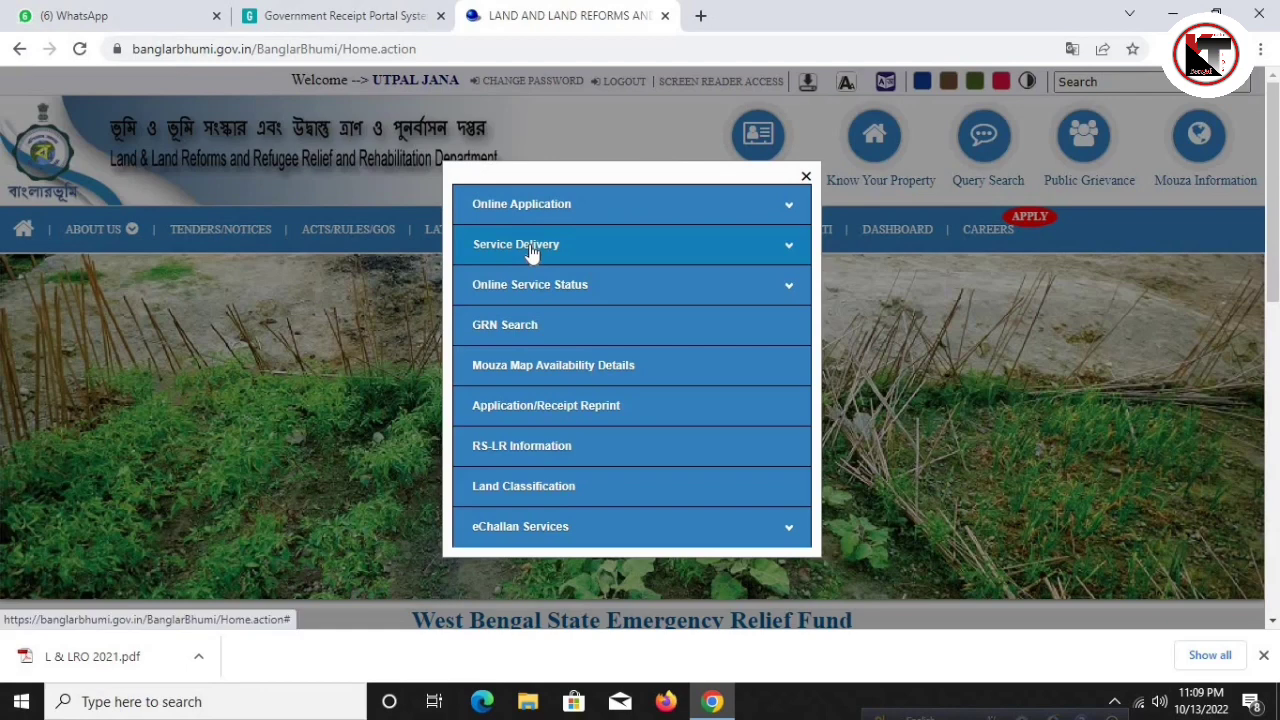
left_click(545, 213)
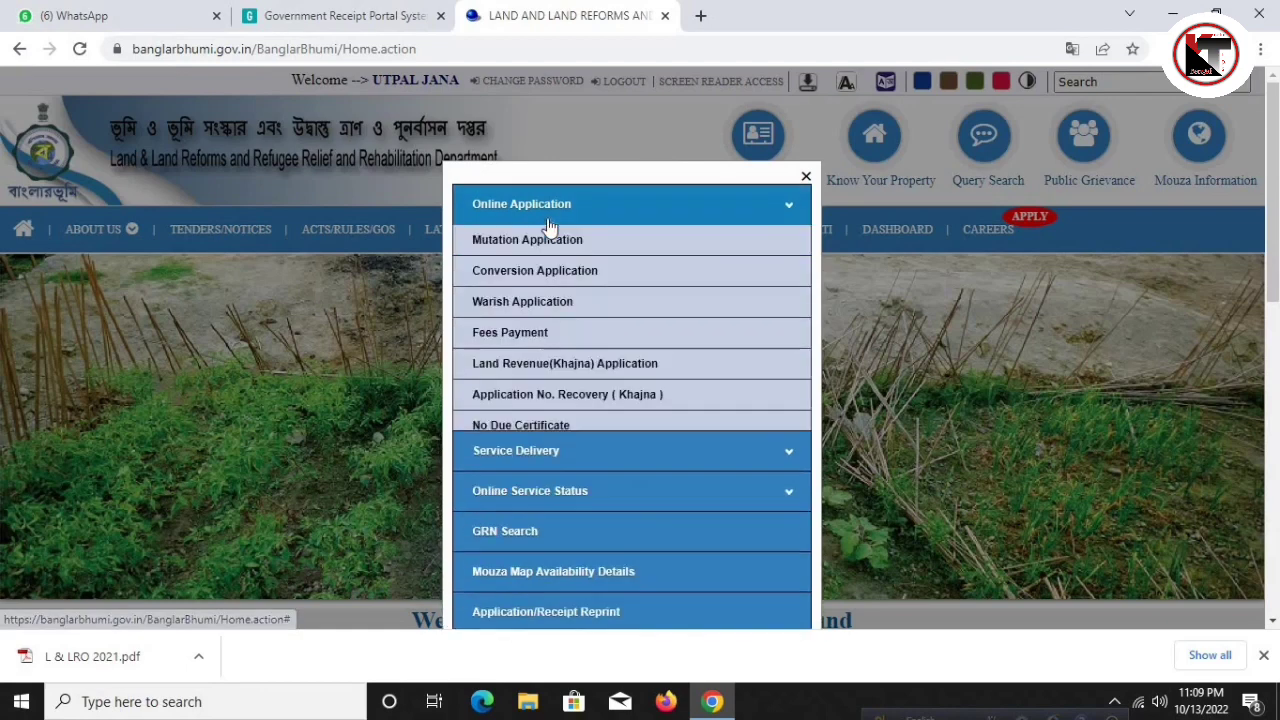
left_click(570, 396)
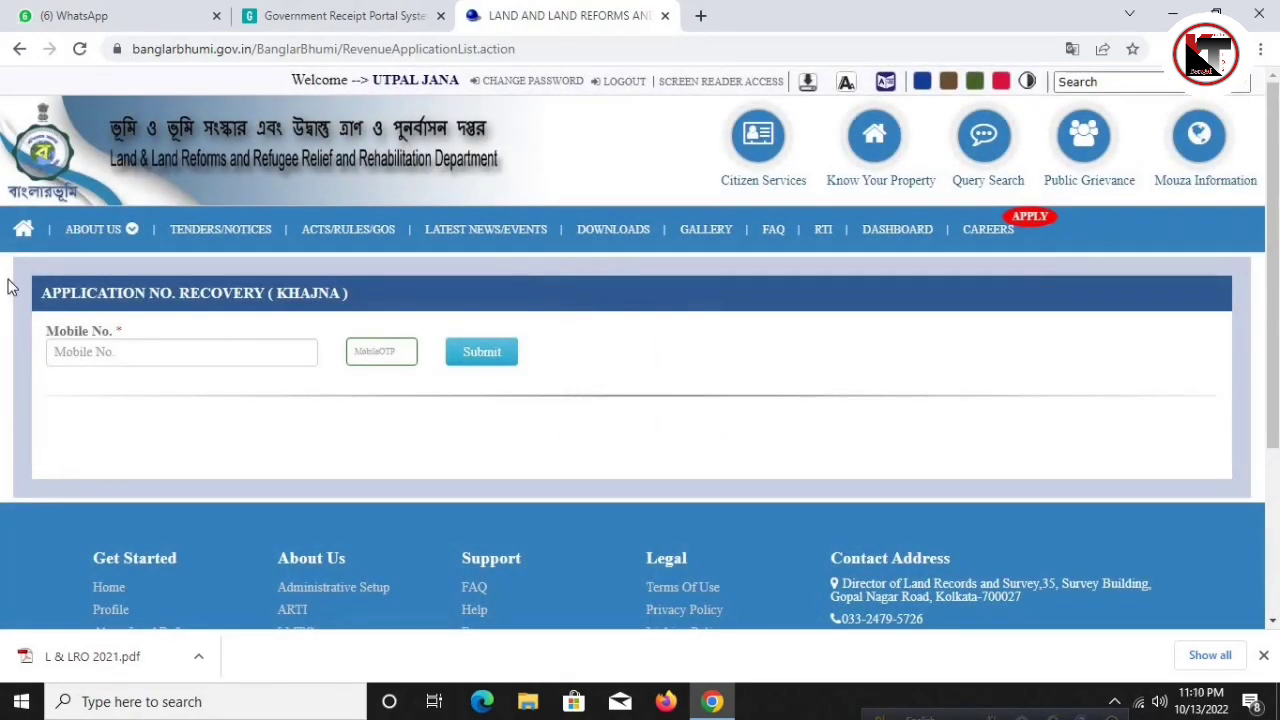
Step: Fill in the saved registered mobile number and the mobile OTP
left_click(119, 351)
left_click(117, 358)
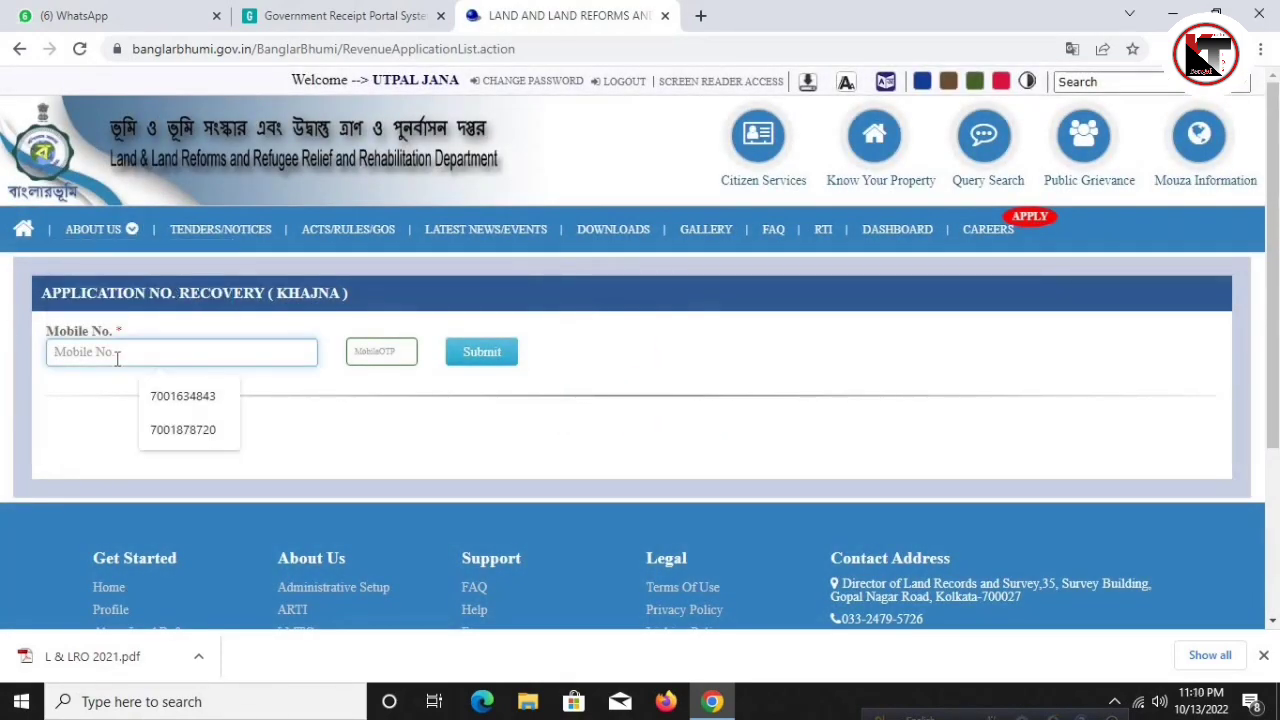
left_click(183, 429)
left_click(366, 352)
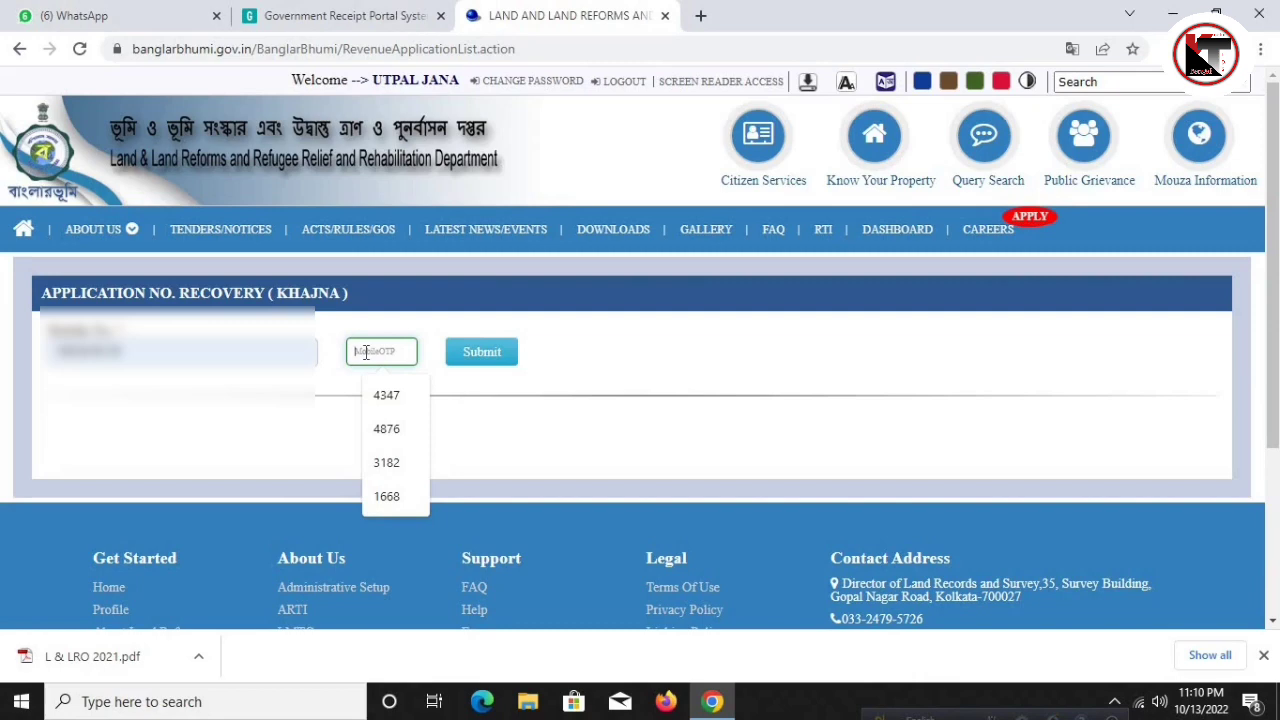
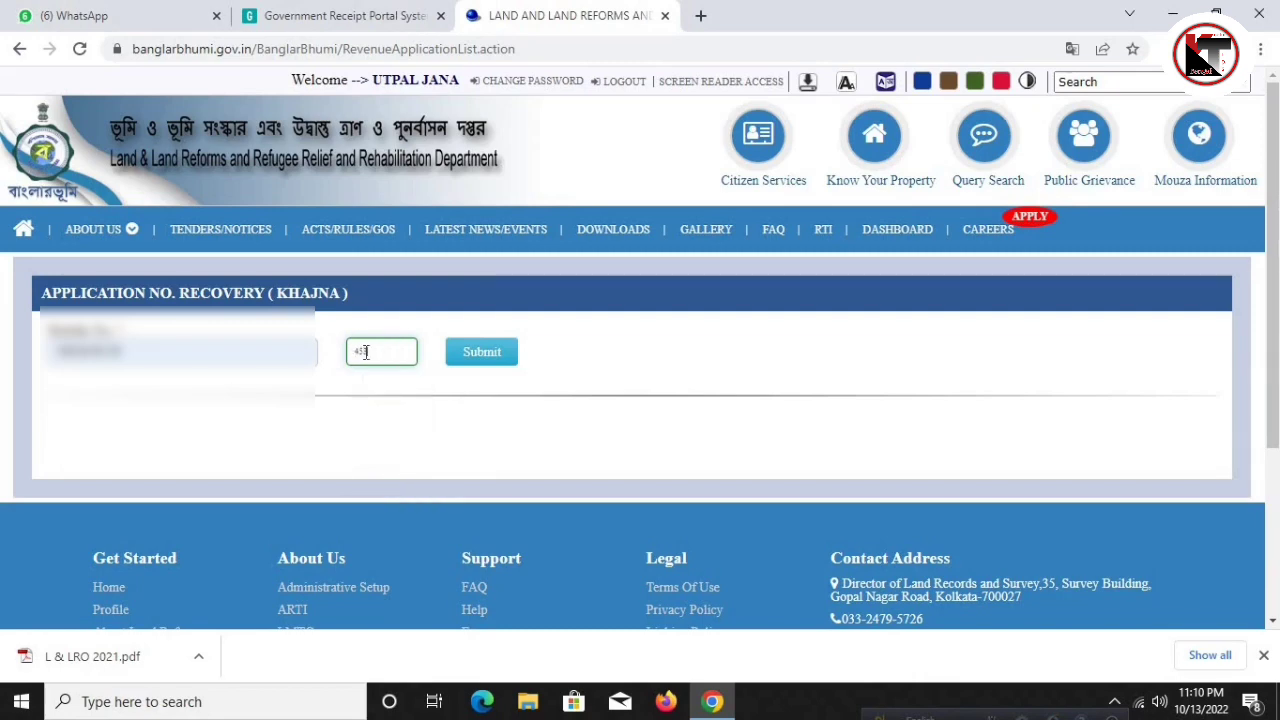
Step: Submit the recovery request until the Khajna applications list appears
left_click(478, 362)
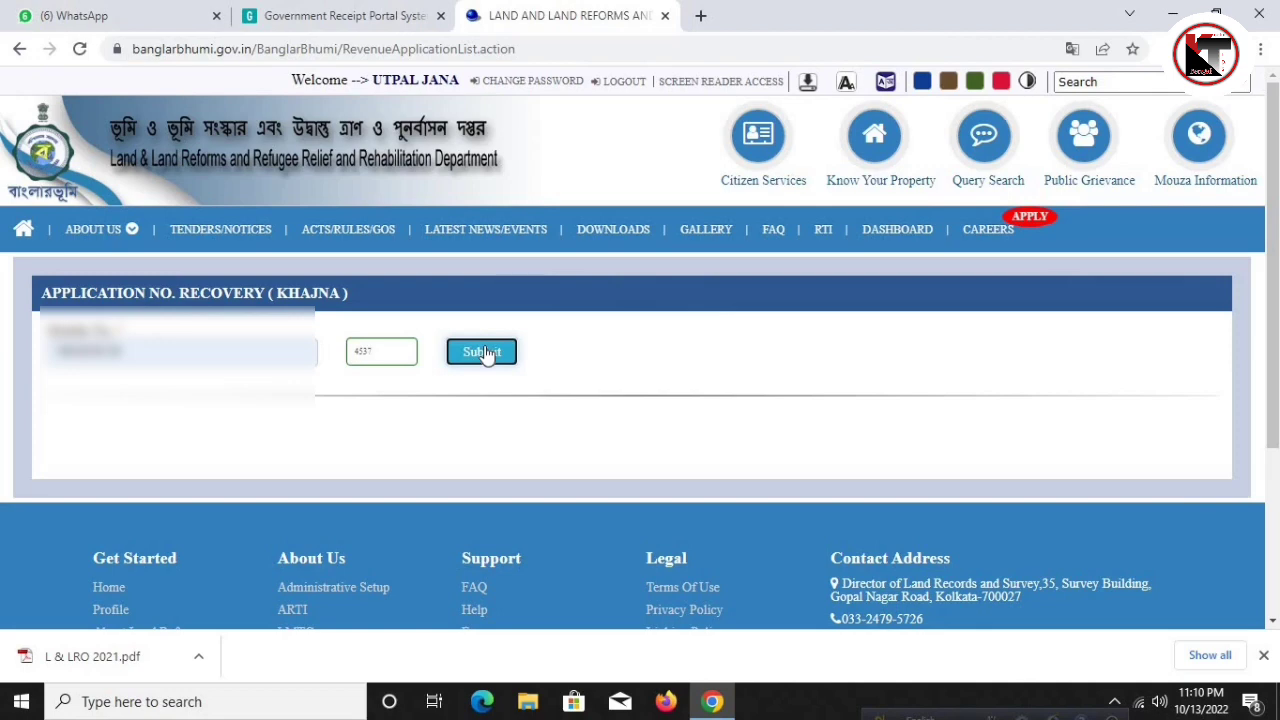
left_click(485, 356)
left_click(485, 355)
left_click(485, 355)
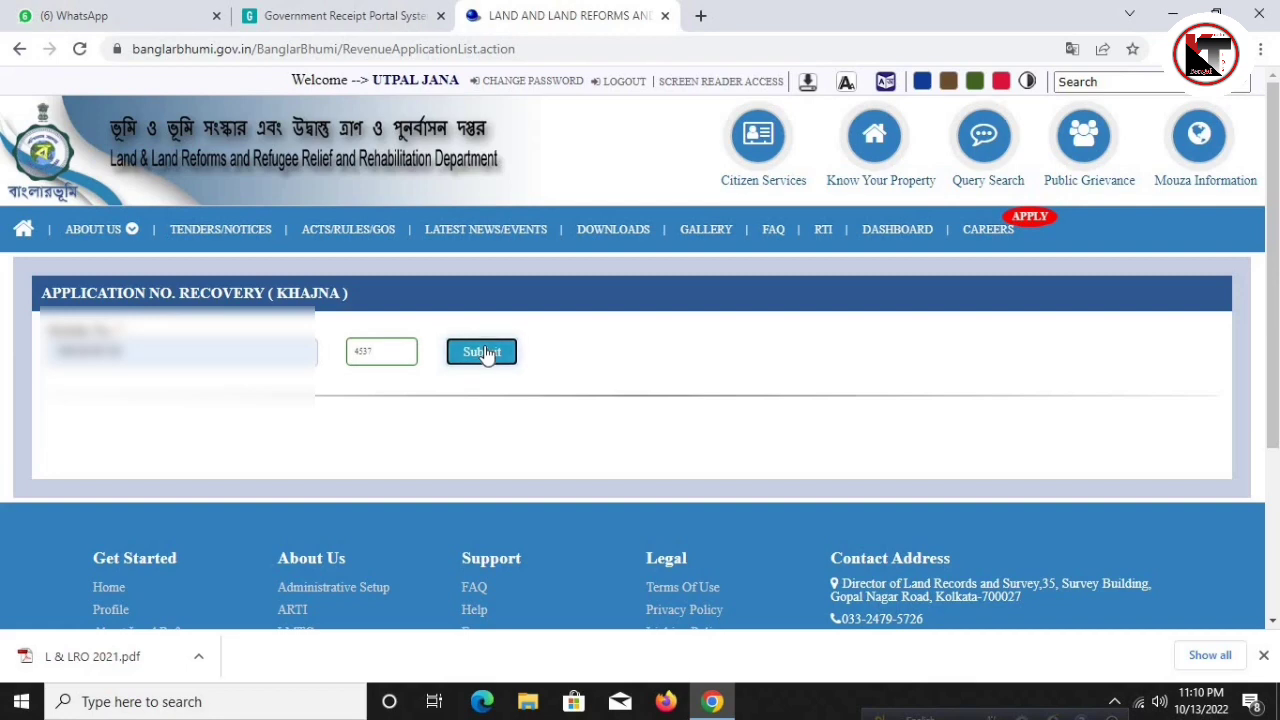
left_click(485, 355)
left_click(485, 355)
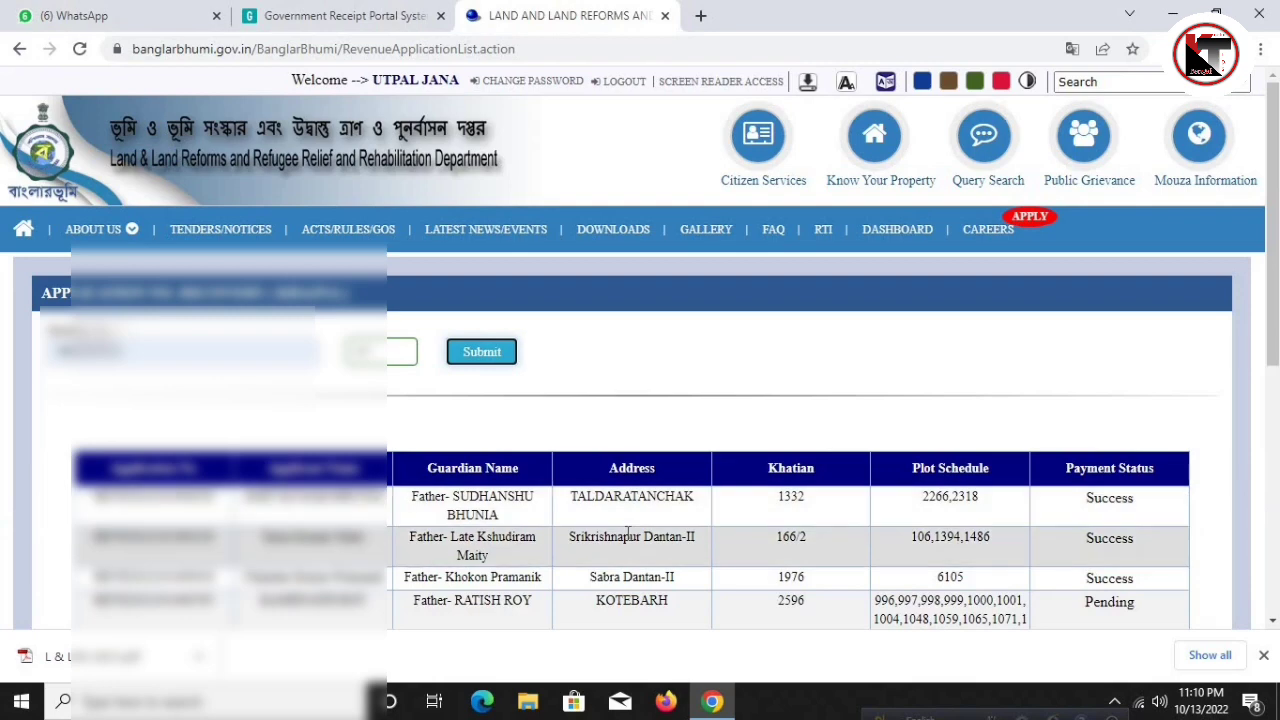
Step: Scroll to the results table showing three Success and one Pending, then open Windows search
scroll(628, 535, "down", 2)
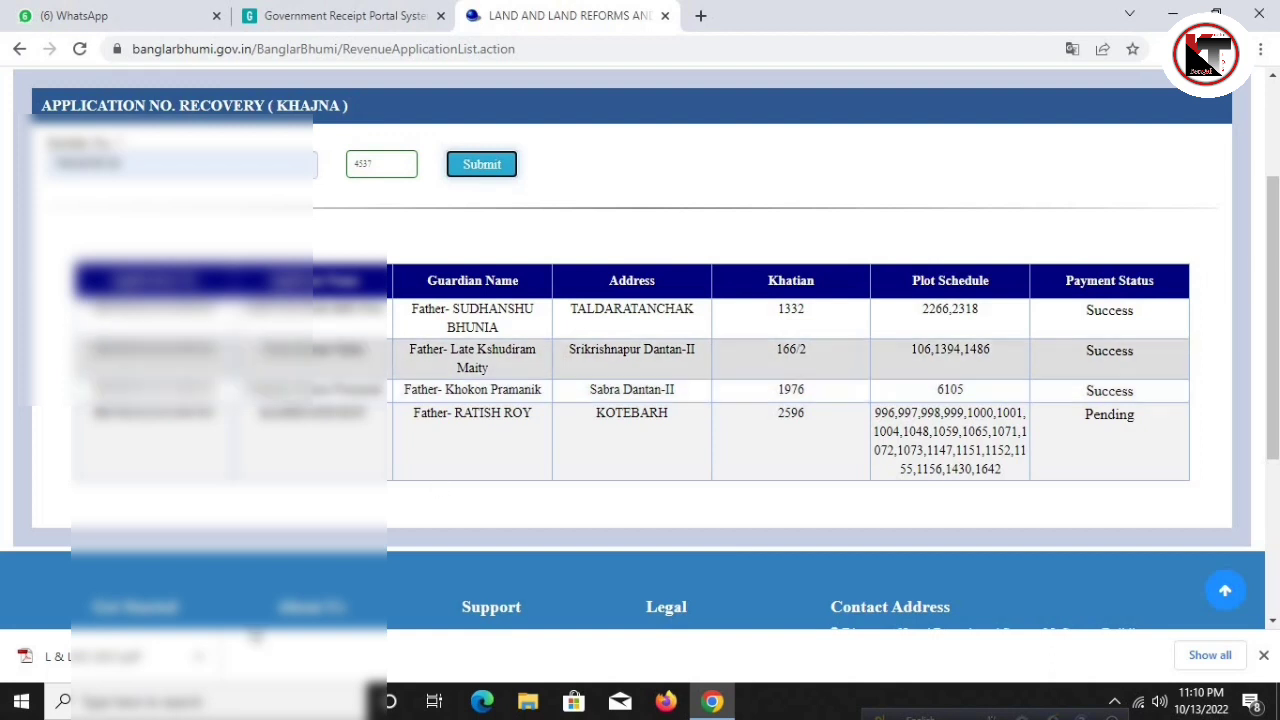
left_click(150, 701)
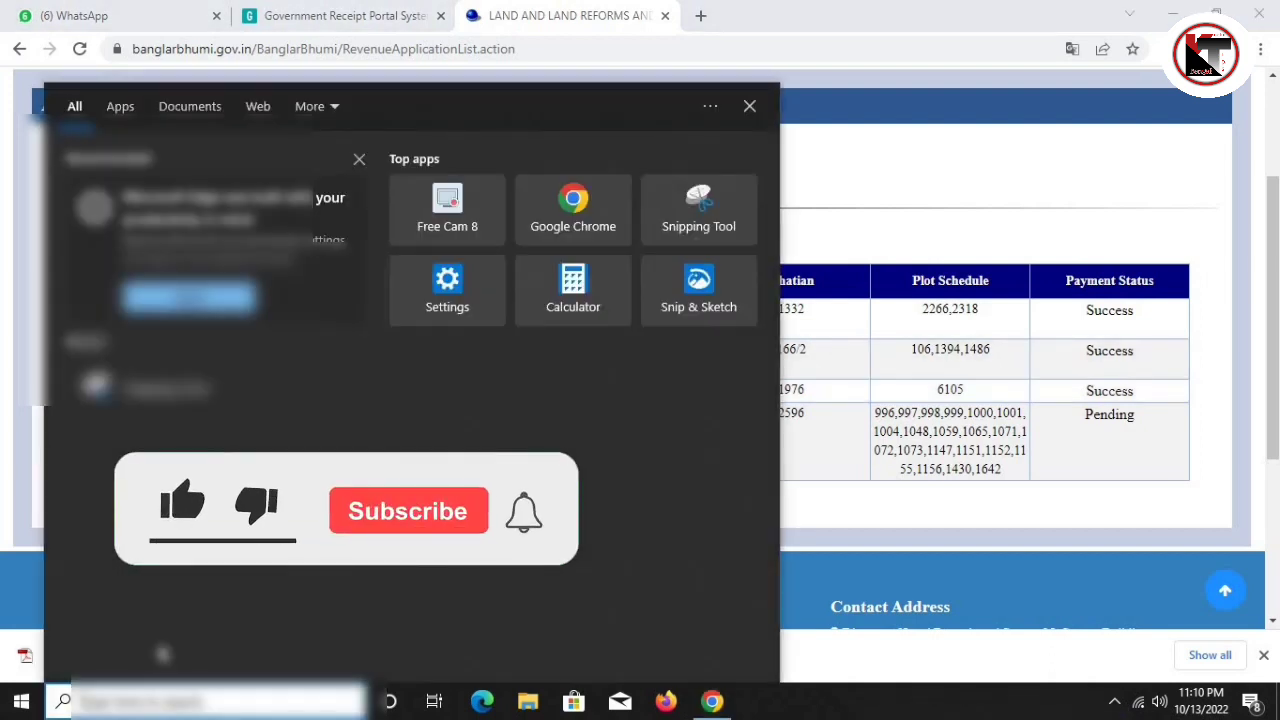
Step: Launch Snipping Tool by searching 'snip', then close it without capturing
type("snip")
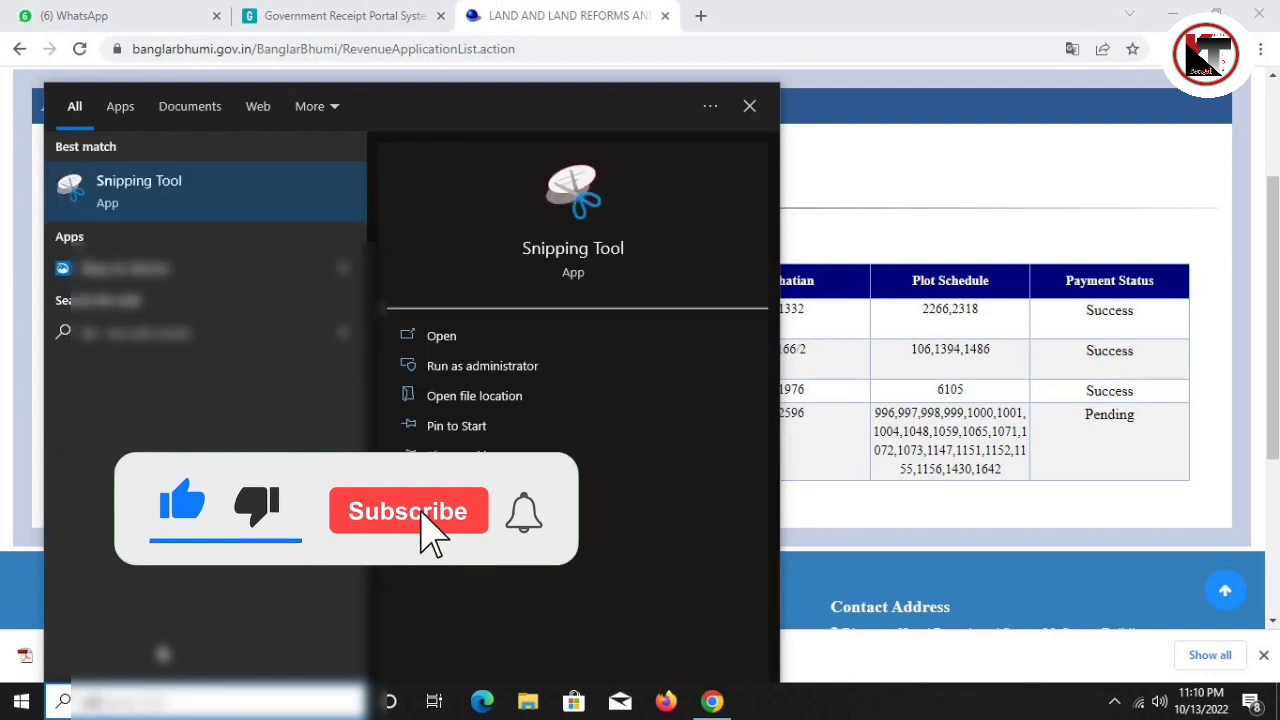
left_click(360, 199)
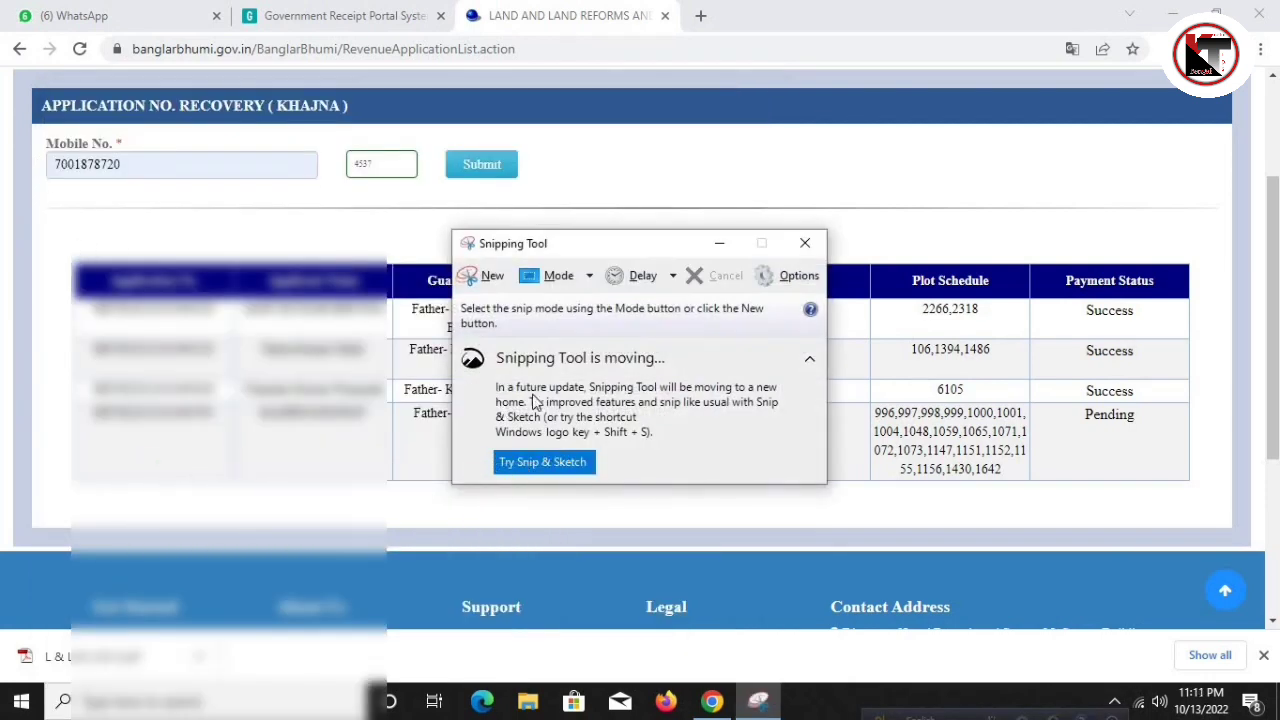
left_click(815, 244)
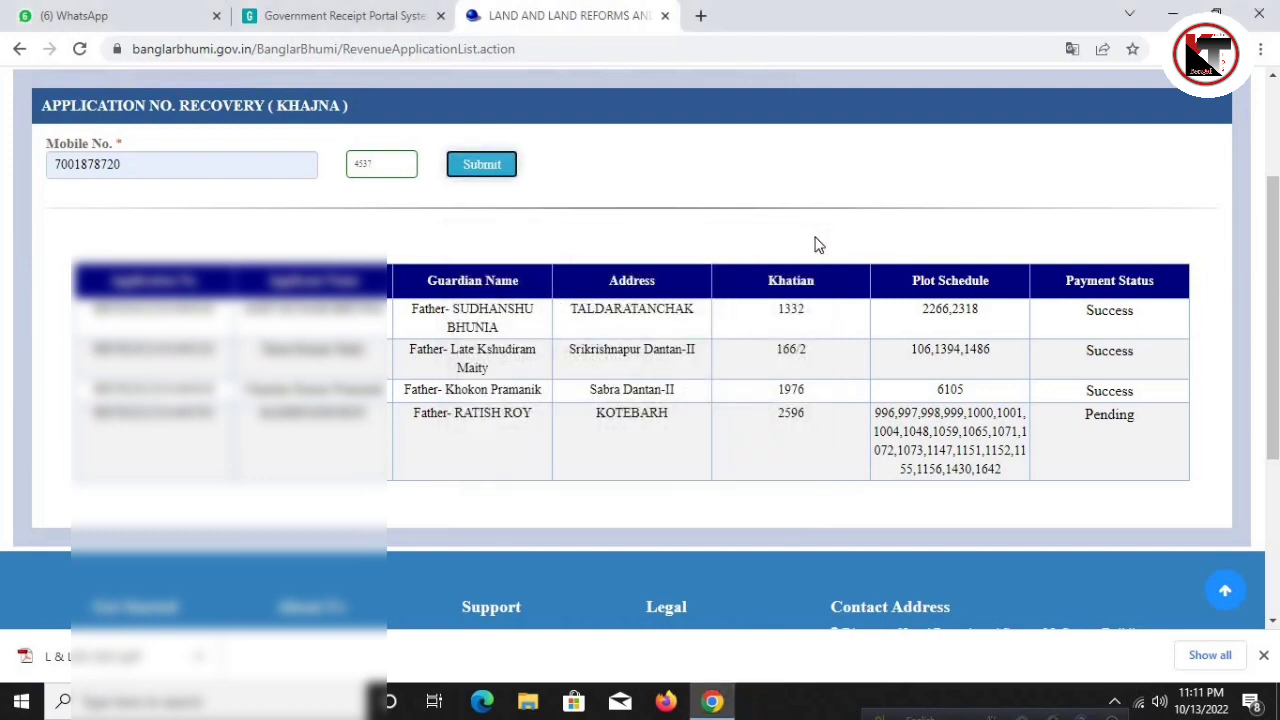